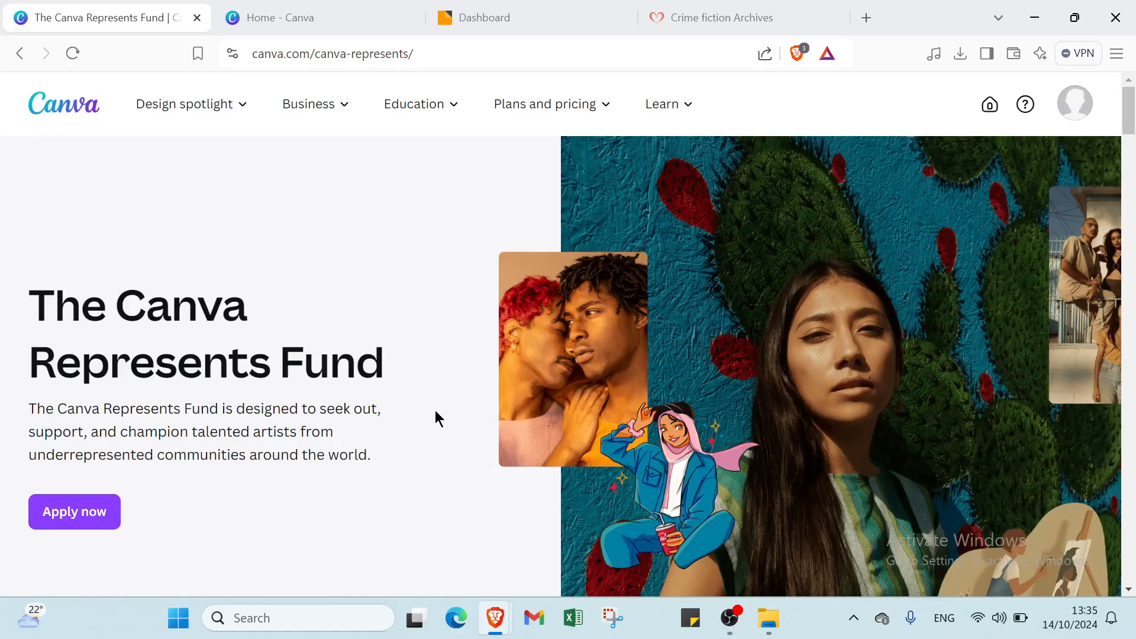
- Return to the Canva home dashboard
scroll(435, 411, down, 5)
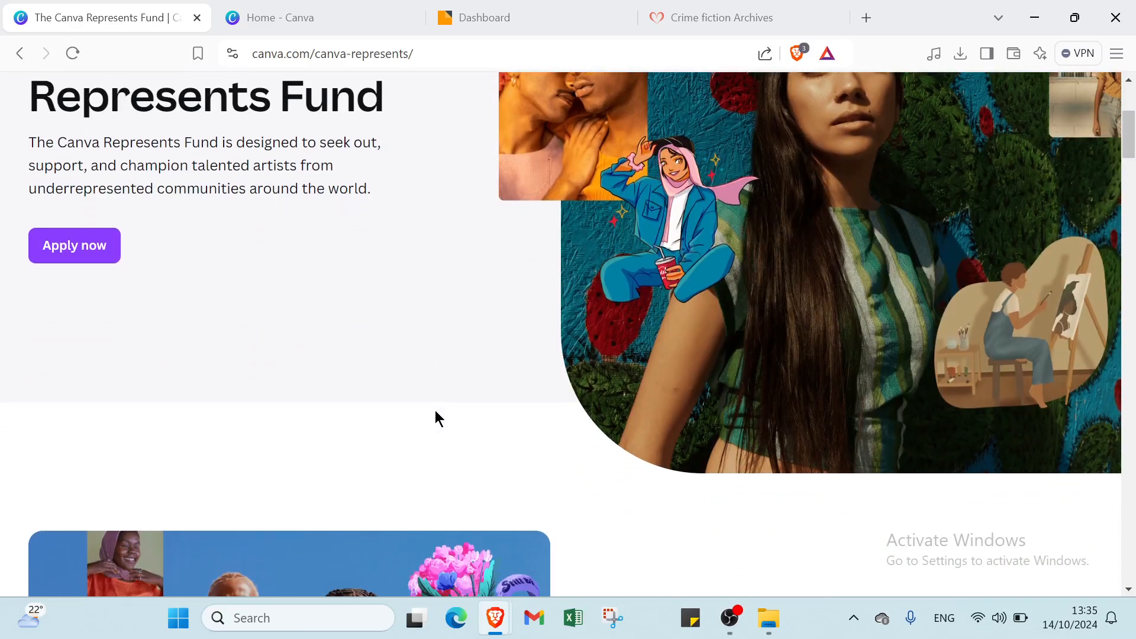
scroll(435, 411, down, 2)
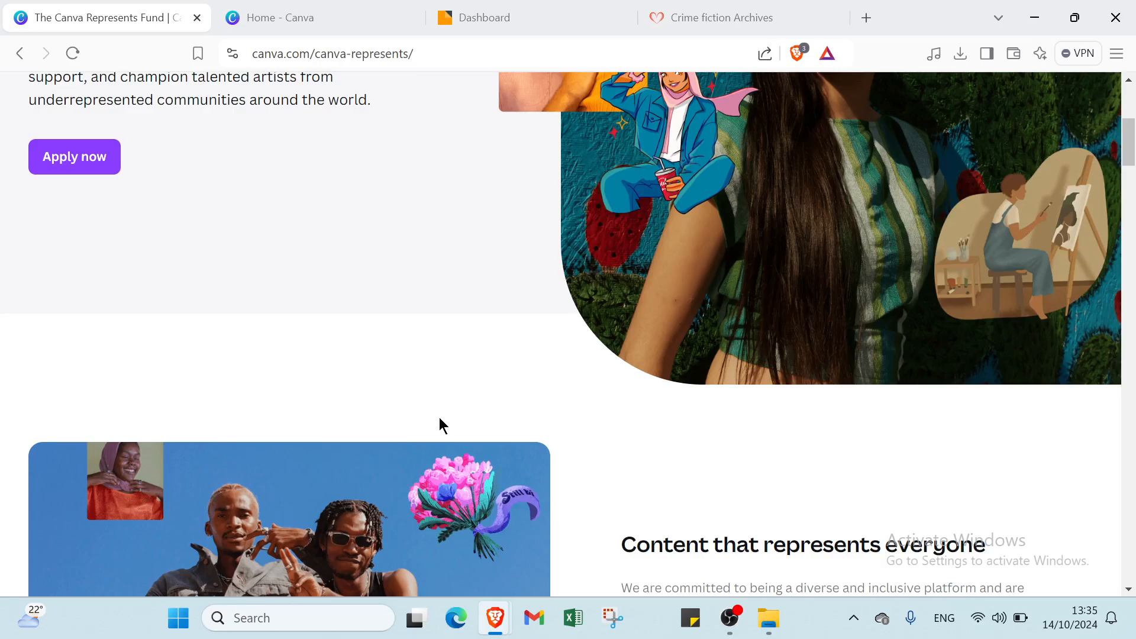
scroll(440, 417, up, 6)
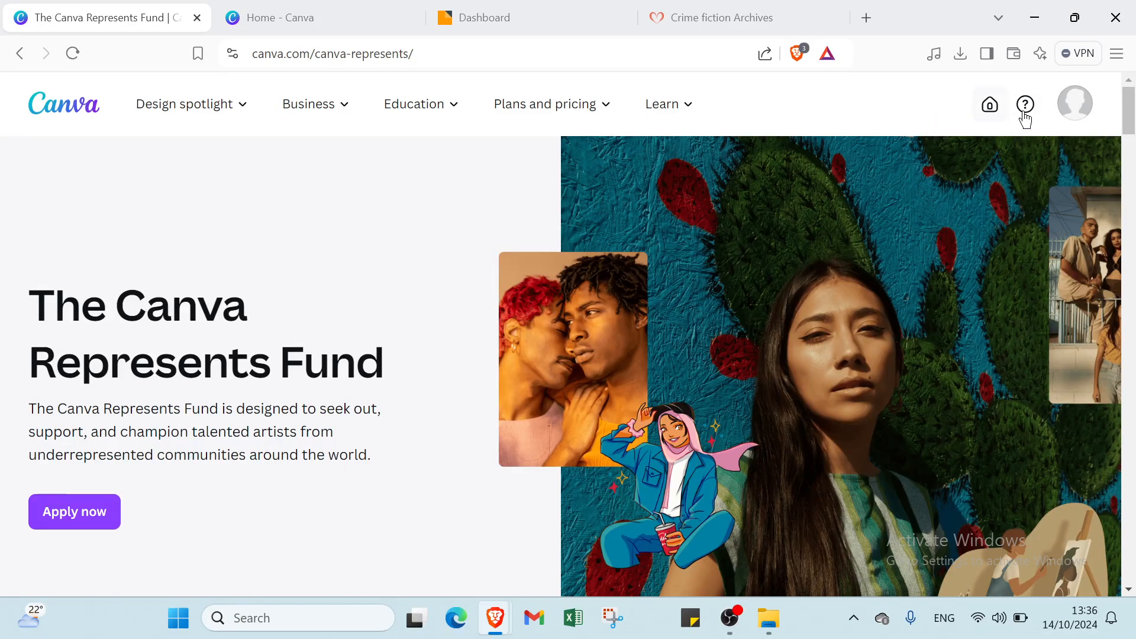
click(1076, 104)
click(1078, 103)
click(318, 18)
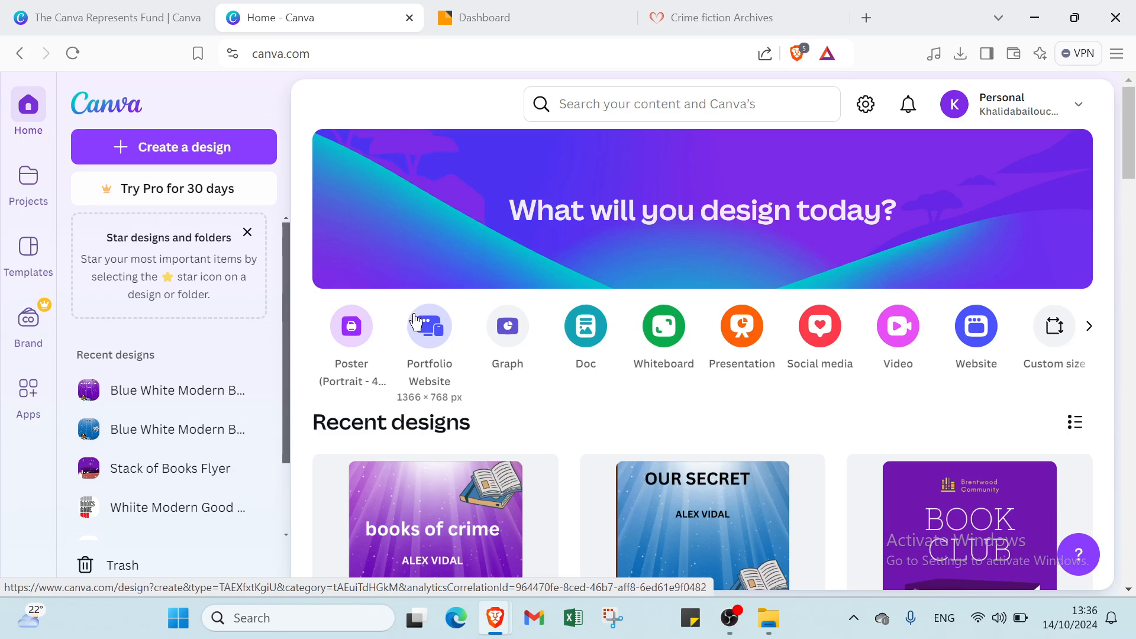
- Search for 'books' and show all Canva Templates results
click(609, 104)
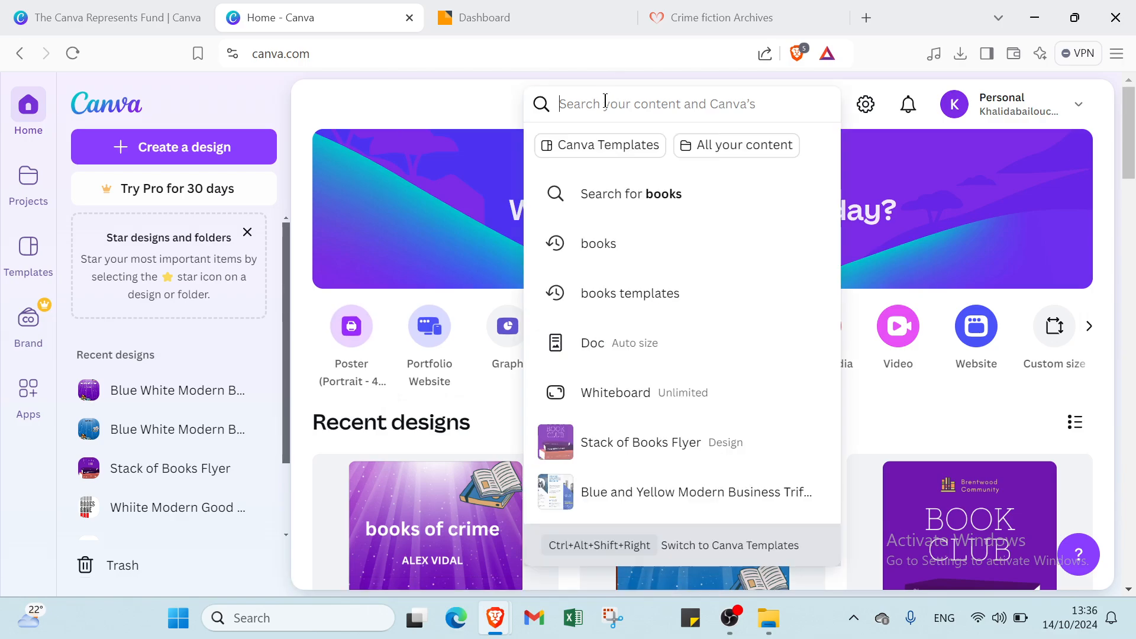
click(641, 251)
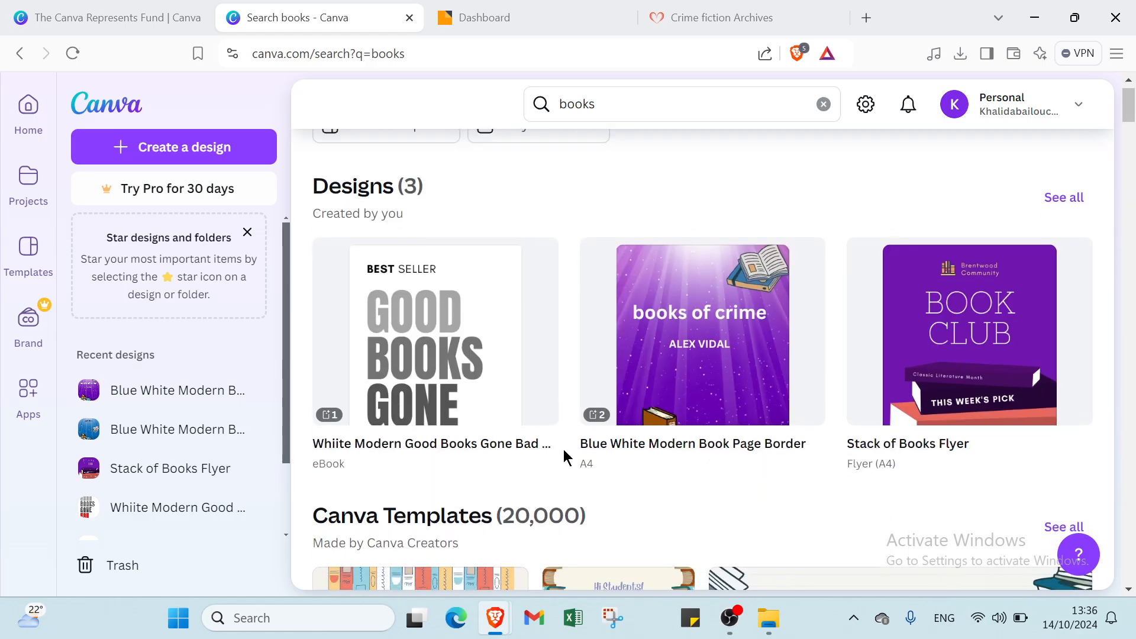
scroll(563, 449, down, 5)
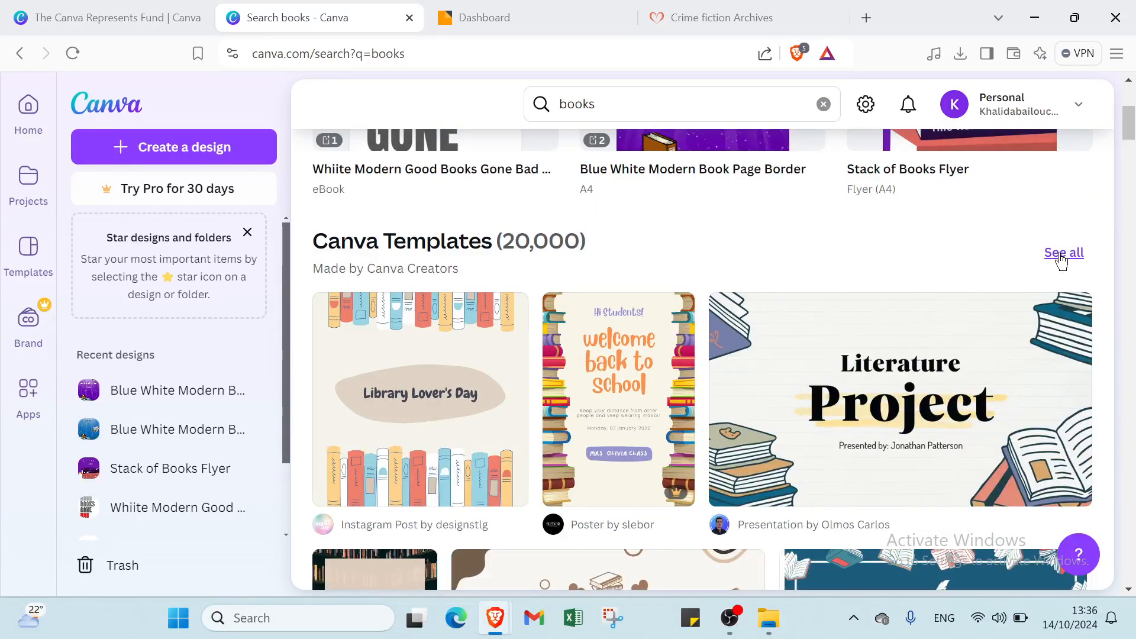
click(1061, 254)
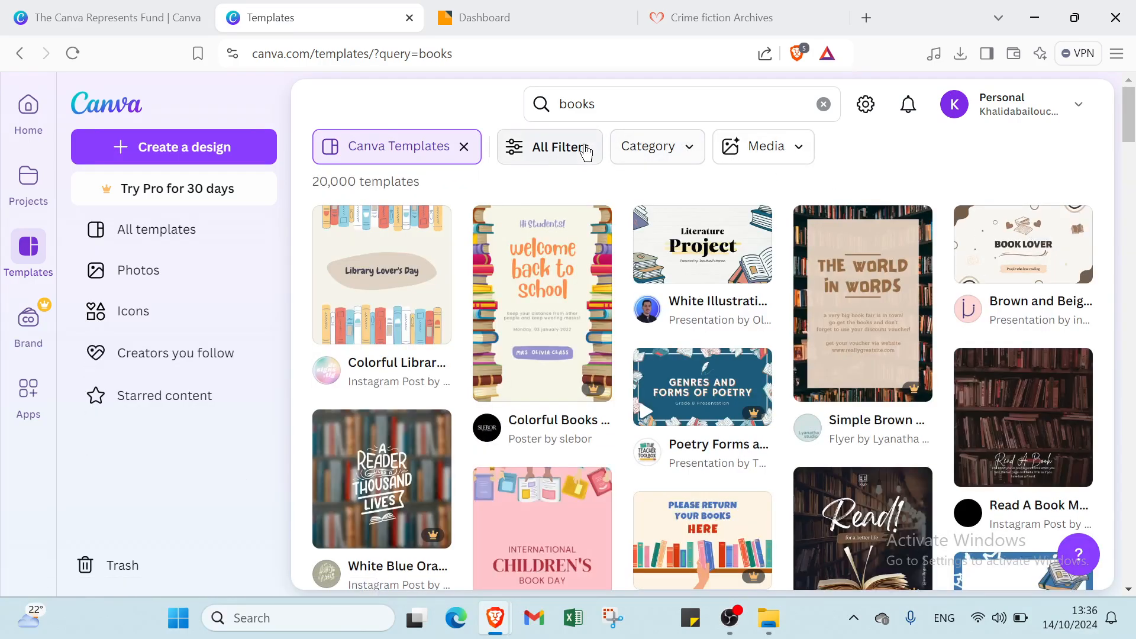
- Filter the books templates to Free price and white colour, narrowing them to 10,000 results
click(565, 149)
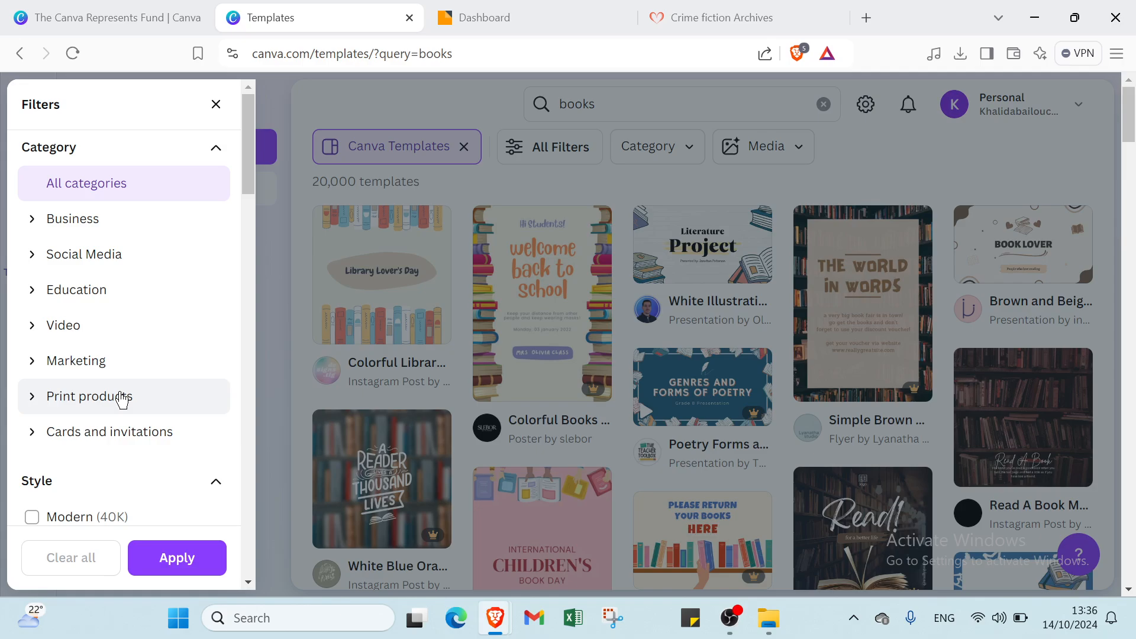
scroll(121, 398, down, 4)
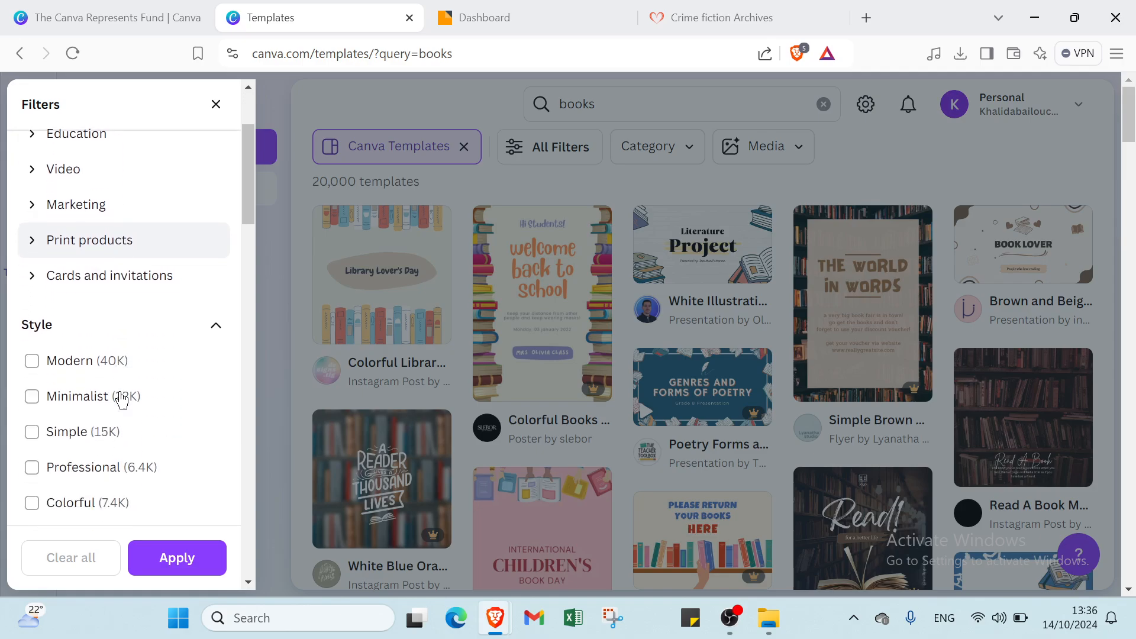
scroll(95, 252, down, 10)
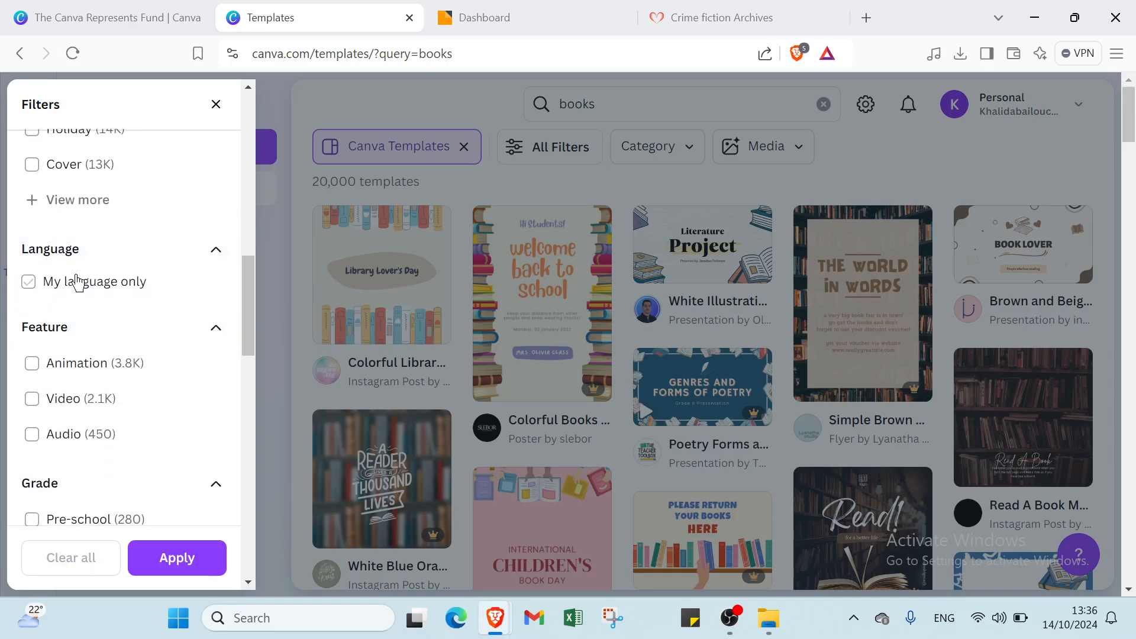
scroll(69, 244, down, 5)
scroll(59, 219, down, 13)
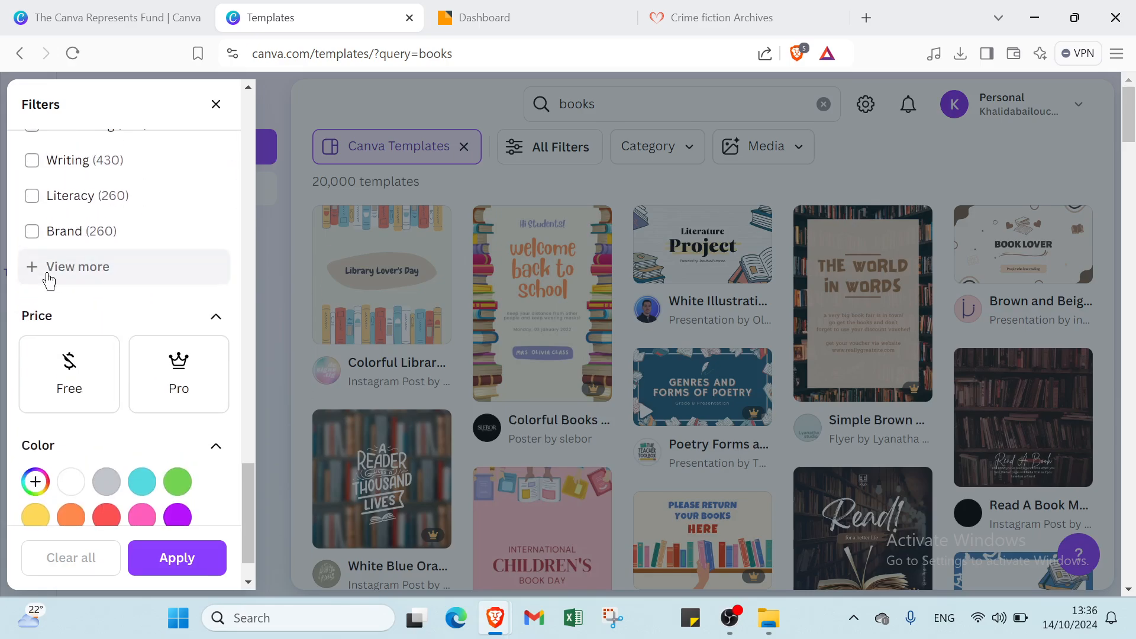
scroll(47, 295, down, 1)
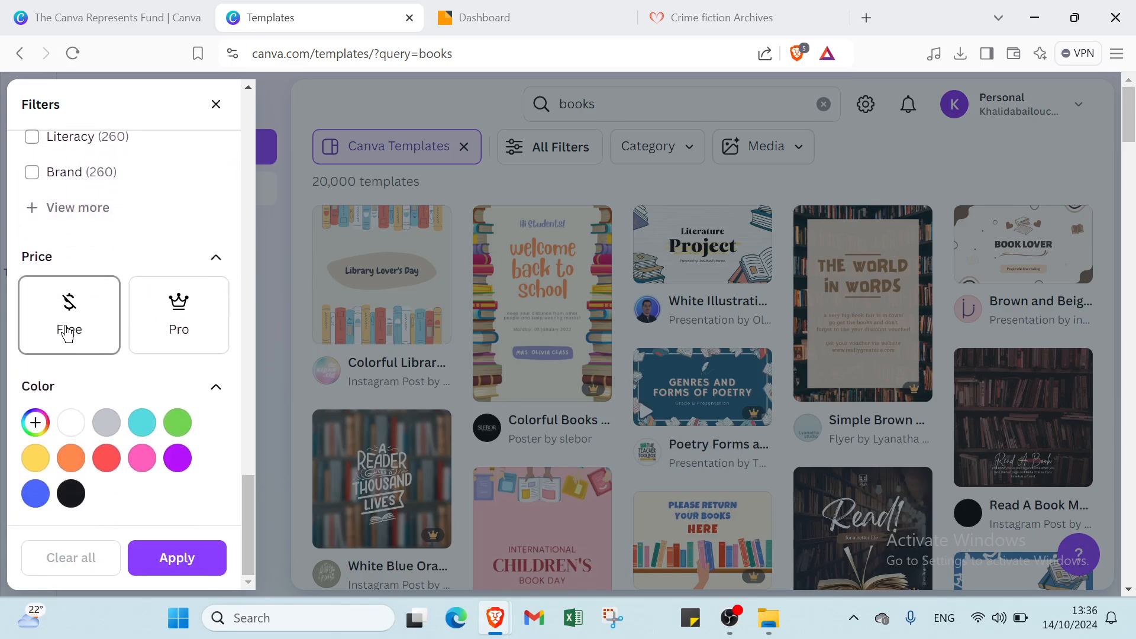
click(70, 433)
click(86, 327)
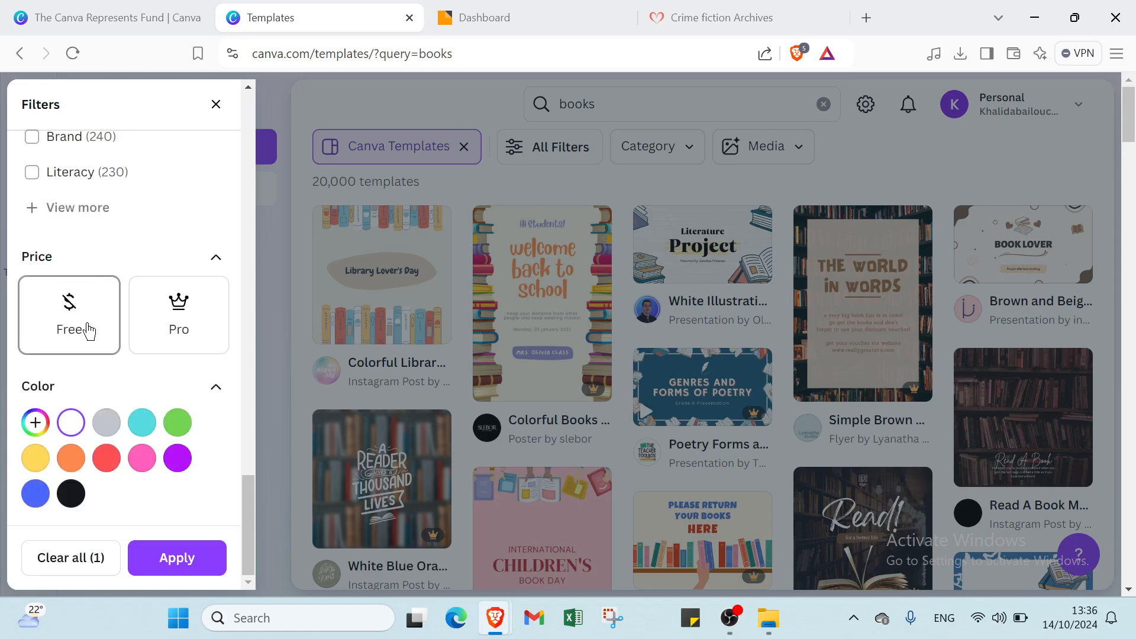
click(170, 560)
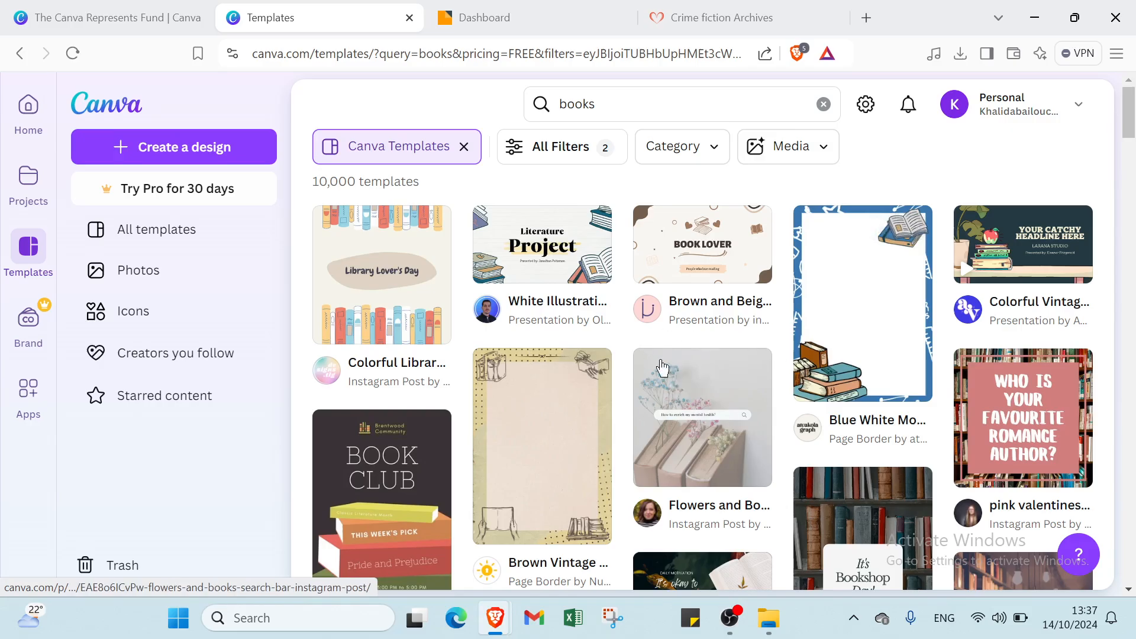
- Open the Blue White Modern Book Page Border template as an editable design
scroll(631, 370, down, 5)
scroll(631, 367, up, 5)
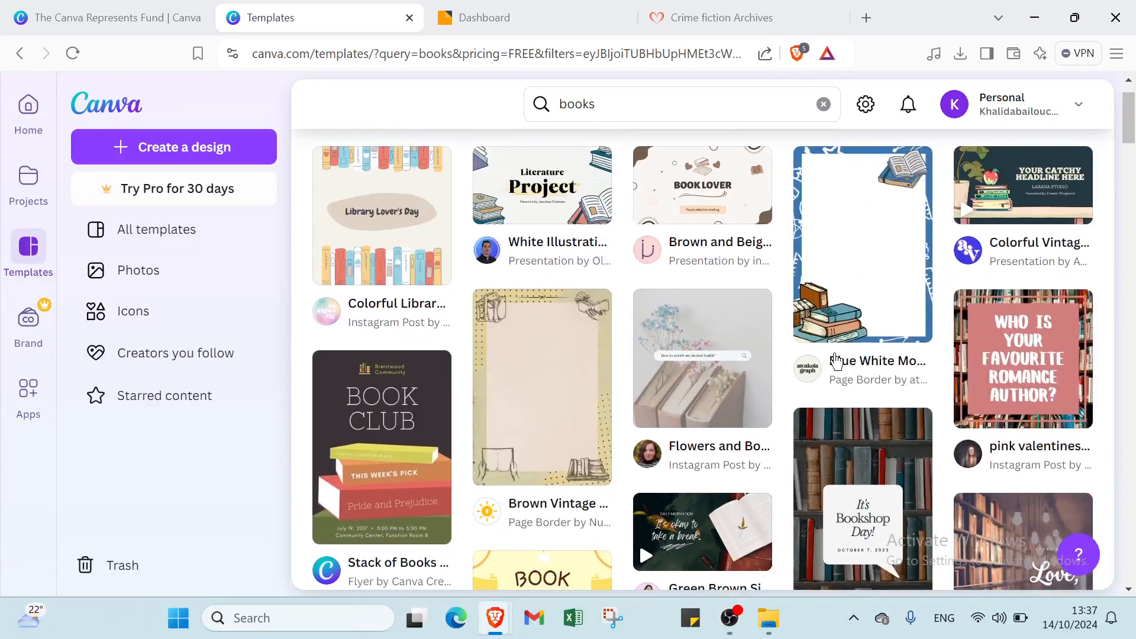
click(877, 294)
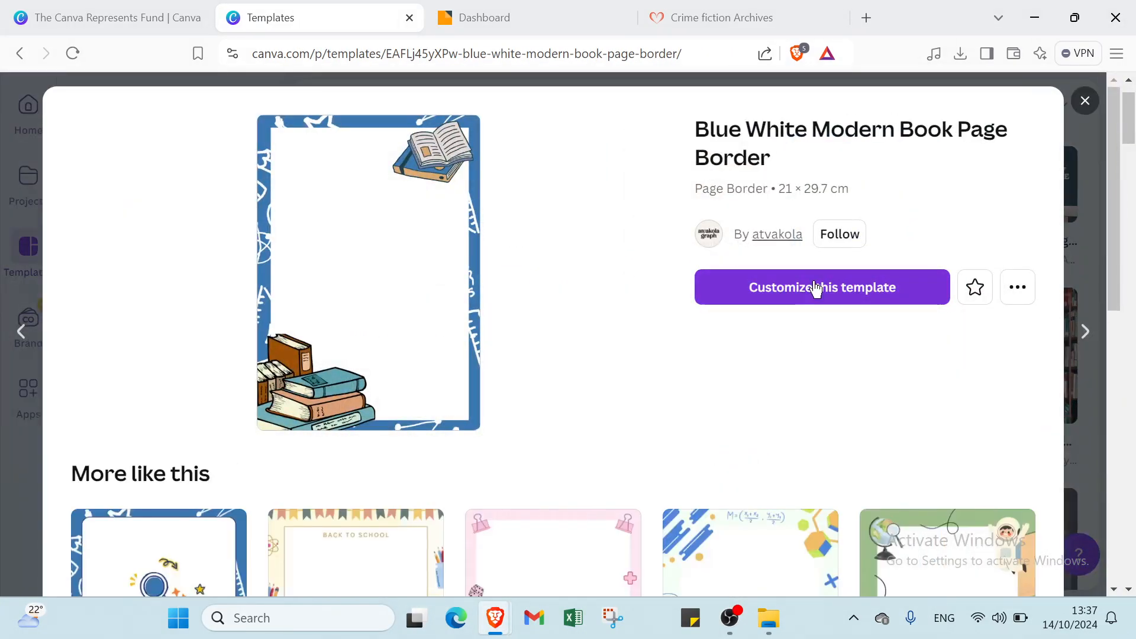
click(814, 288)
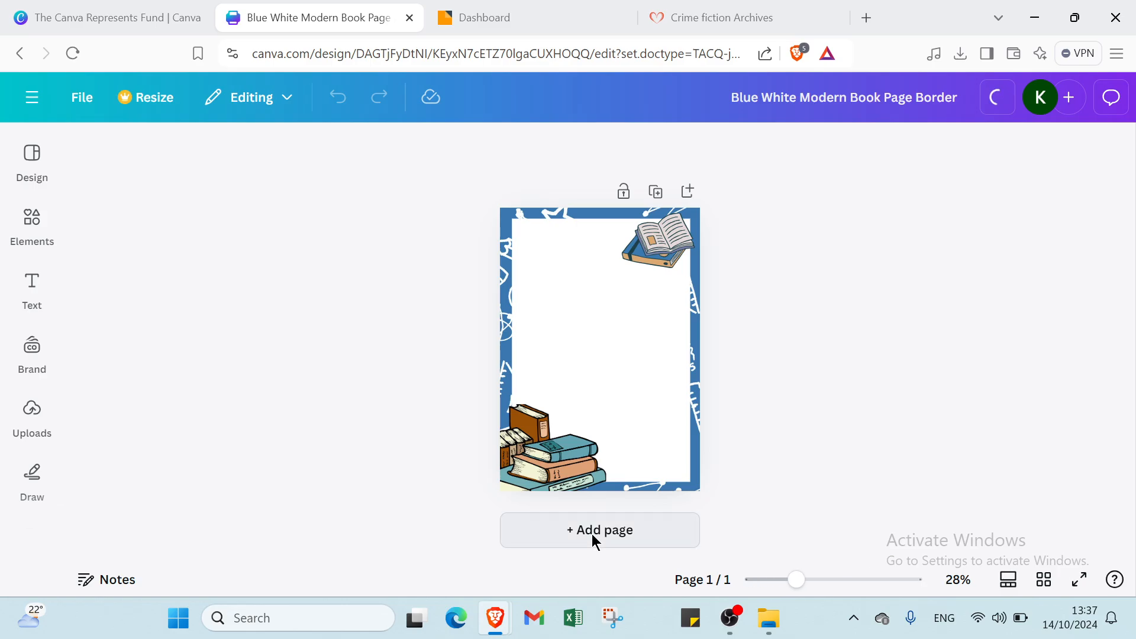
- Add four new pages so the design spans five pages
click(594, 536)
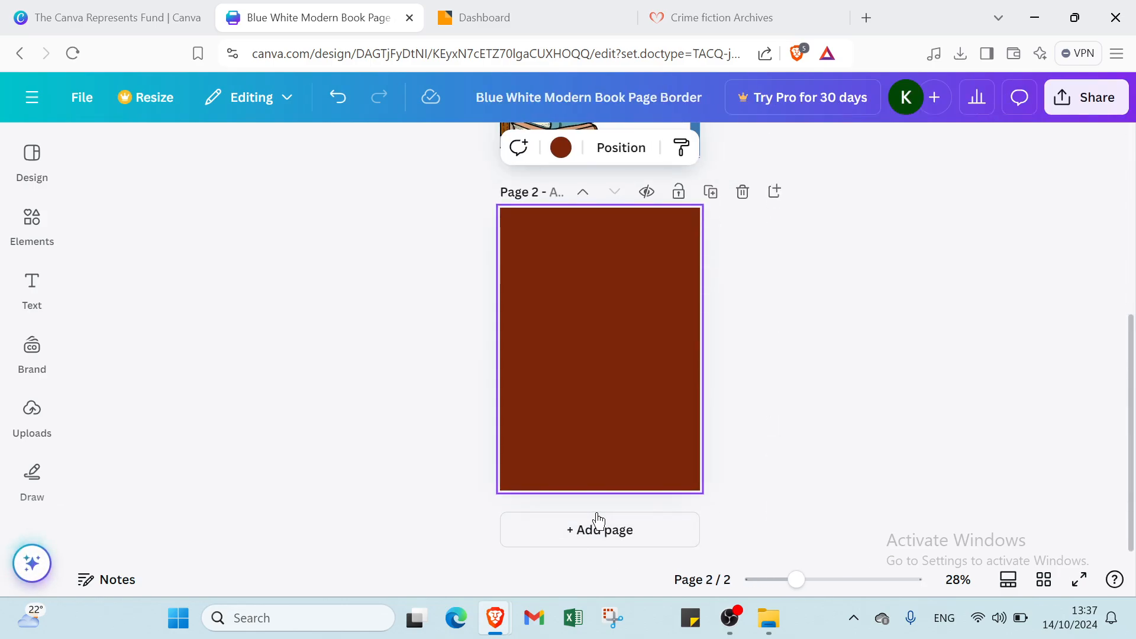
click(594, 529)
click(592, 539)
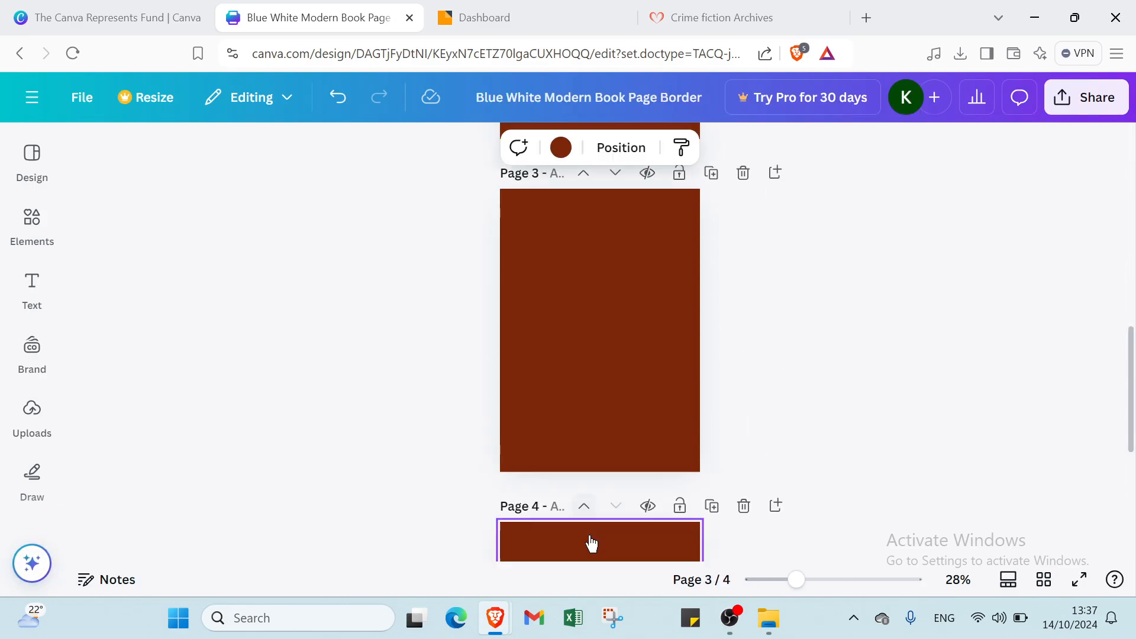
click(580, 547)
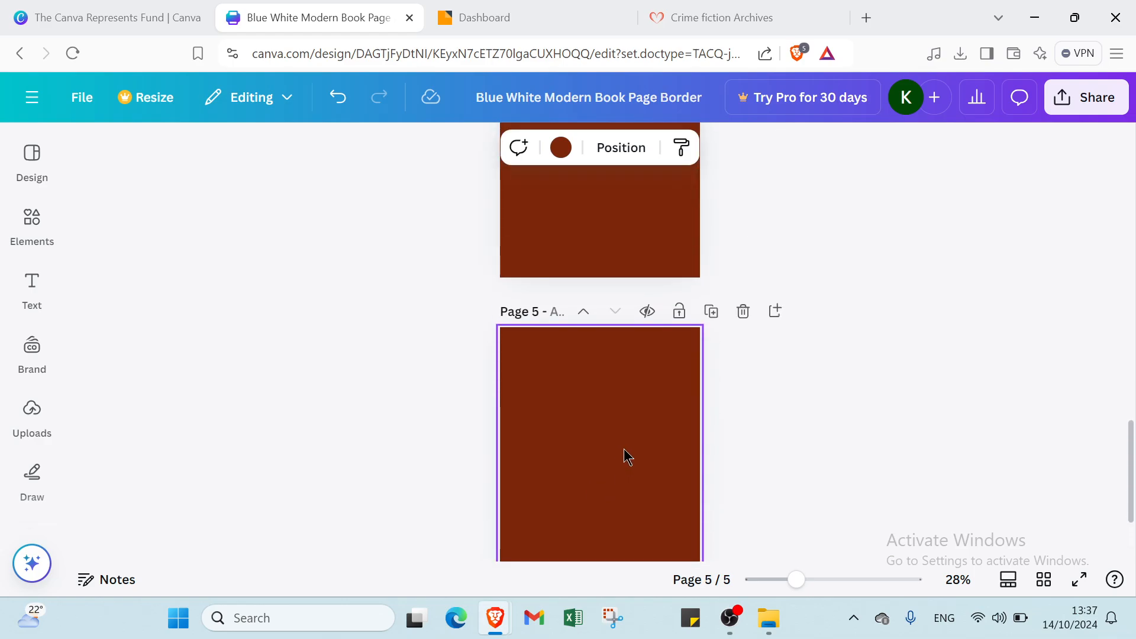
- Change the backgrounds of pages 5 and 4 to white
scroll(621, 438, up, 3)
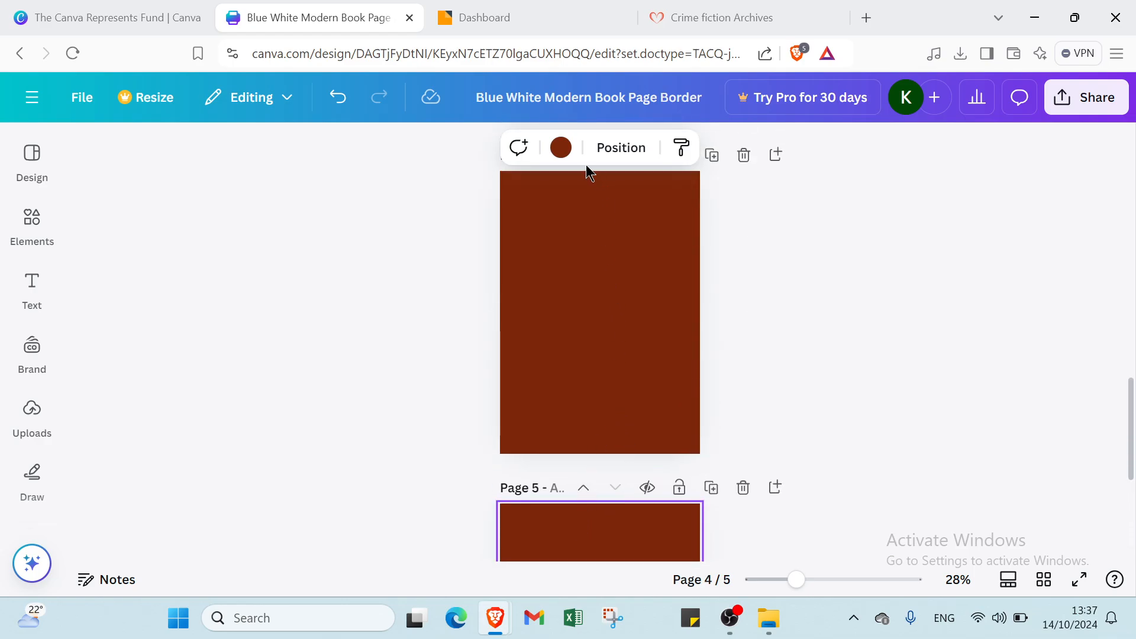
click(561, 148)
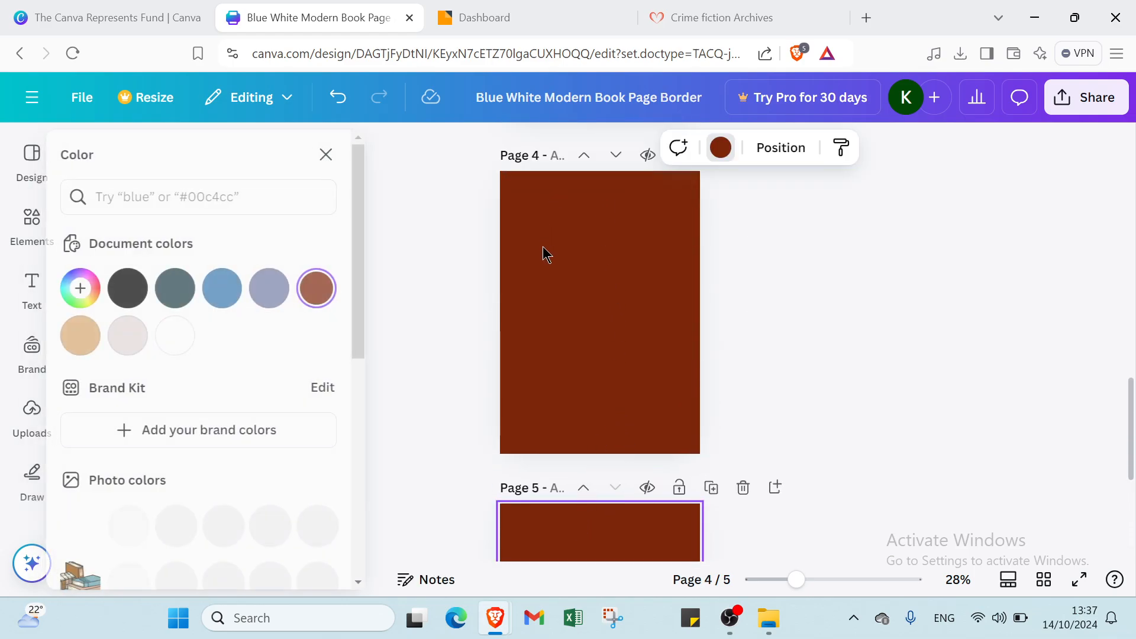
click(192, 335)
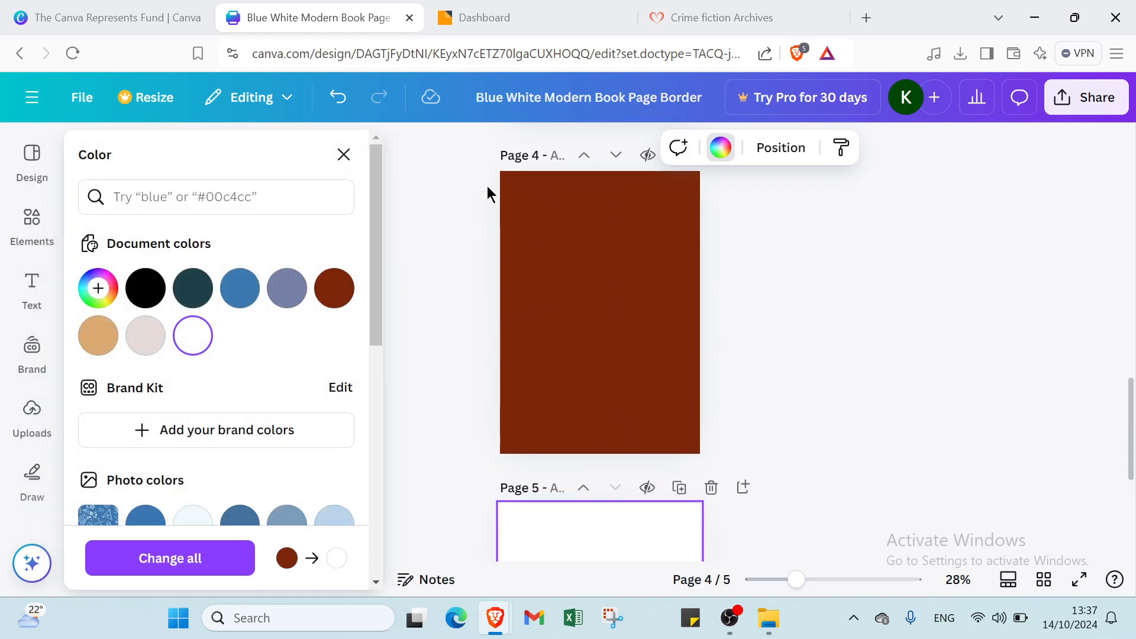
click(658, 246)
click(712, 153)
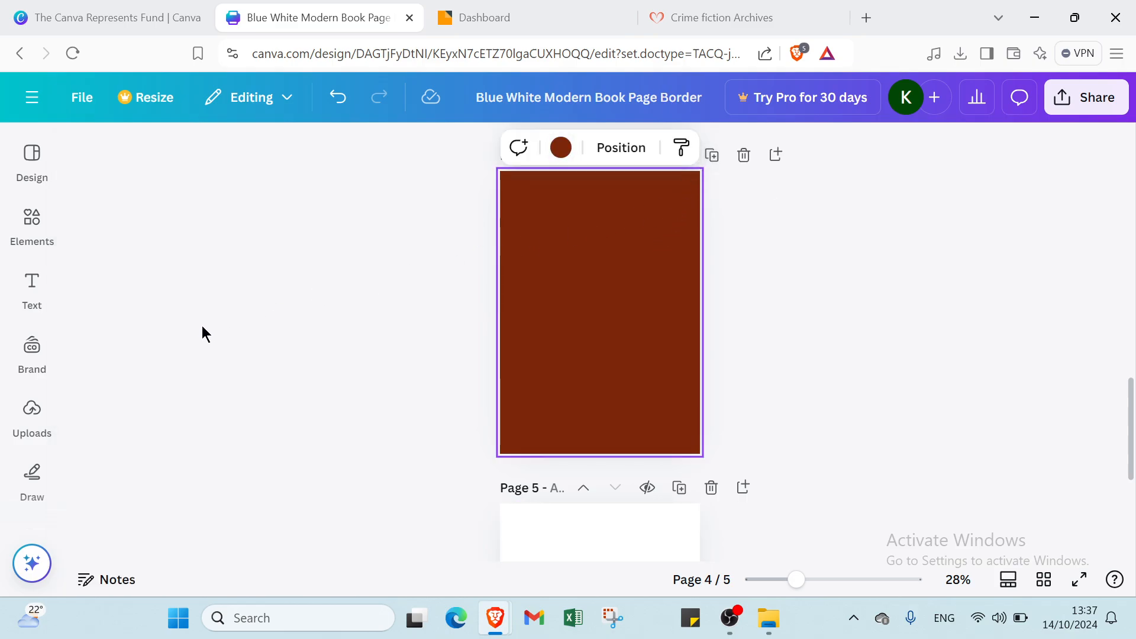
click(564, 149)
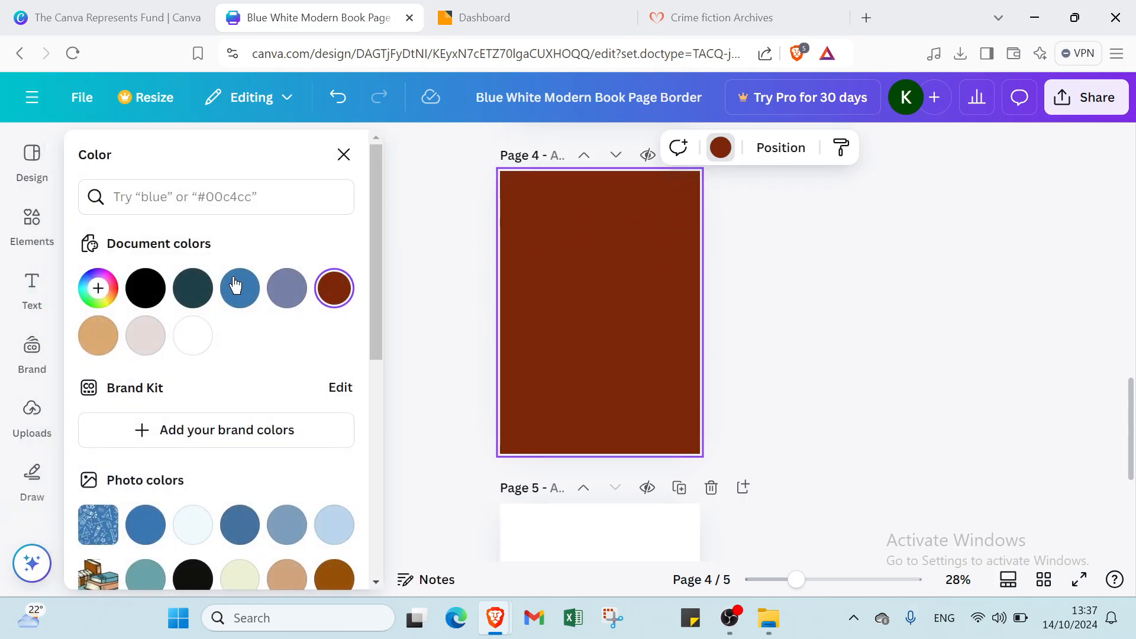
click(195, 338)
- Change the brown backgrounds of pages 3 and 2 to white
scroll(586, 353, up, 5)
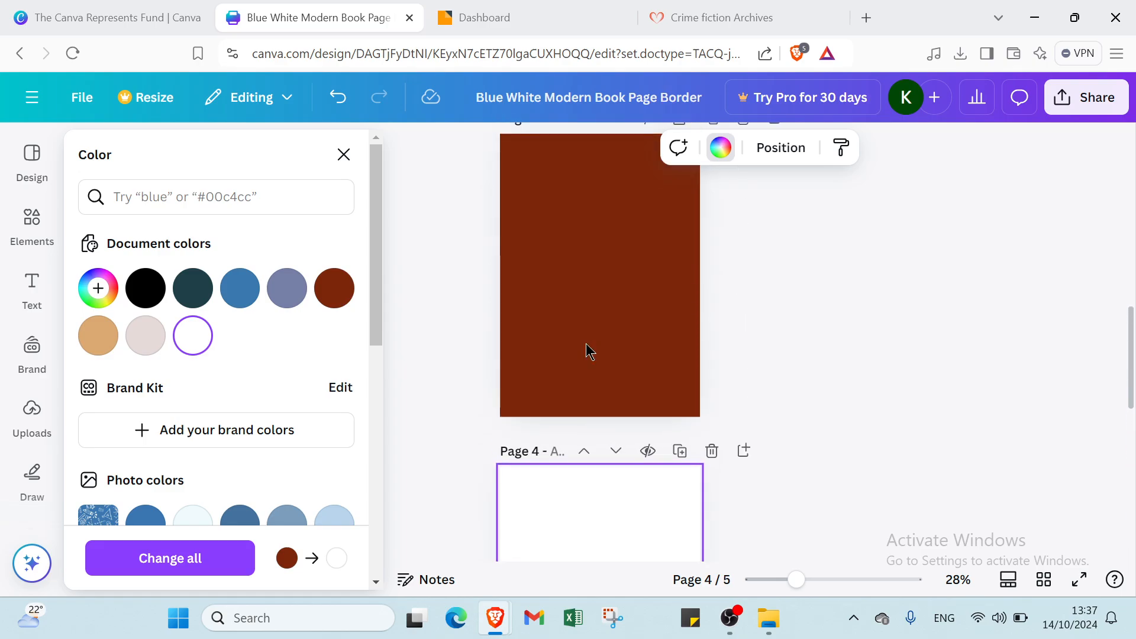
click(588, 352)
click(723, 151)
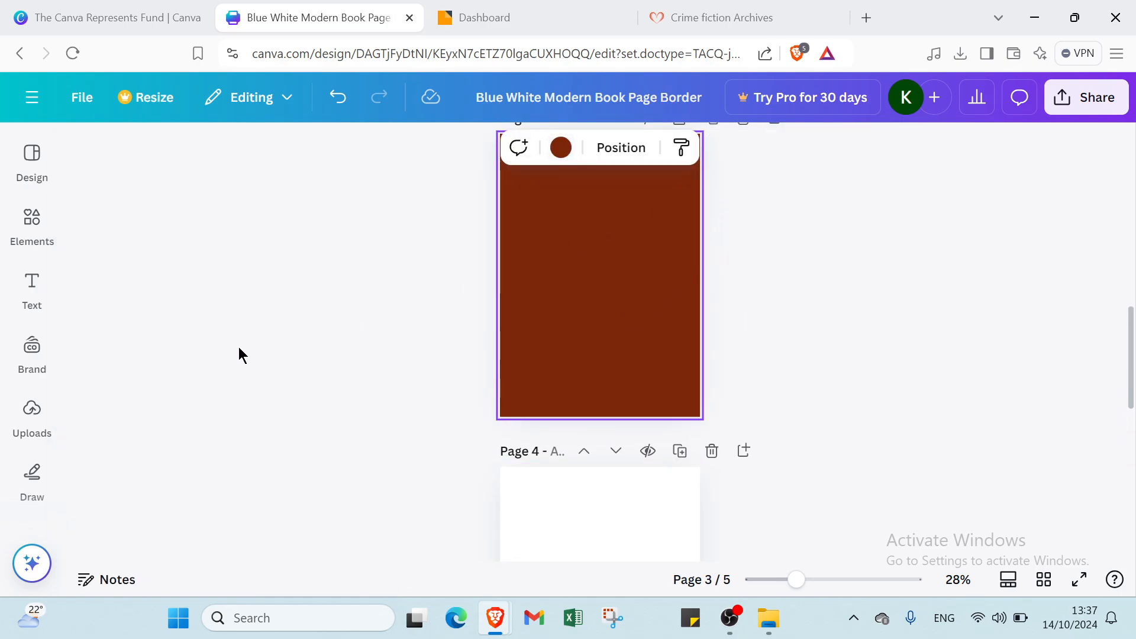
click(563, 151)
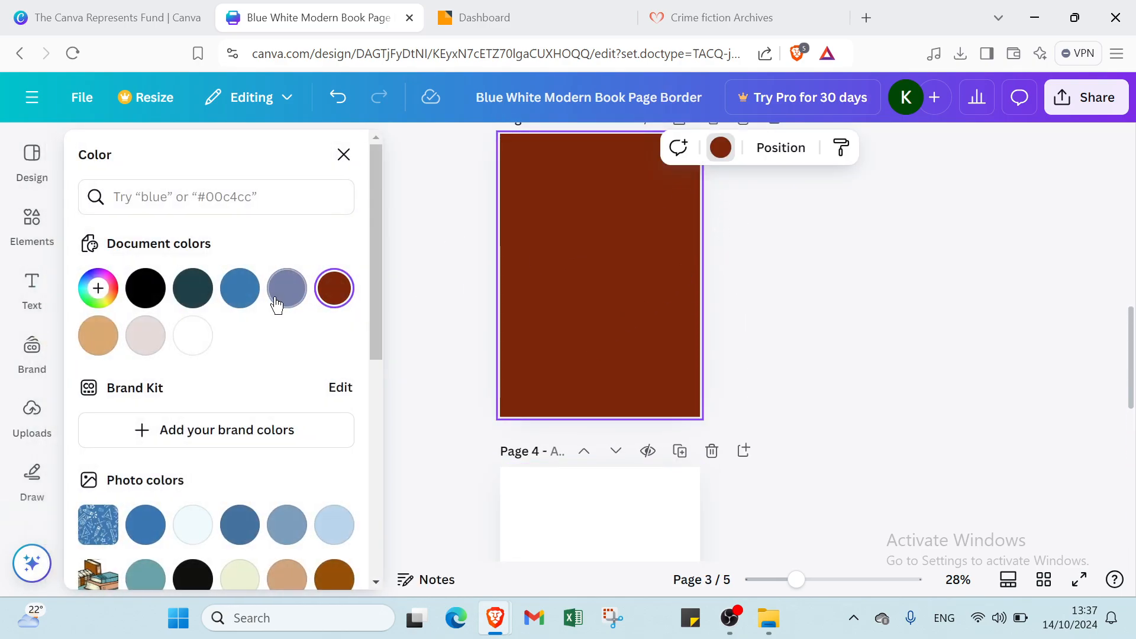
click(193, 336)
scroll(591, 323, up, 4)
click(593, 308)
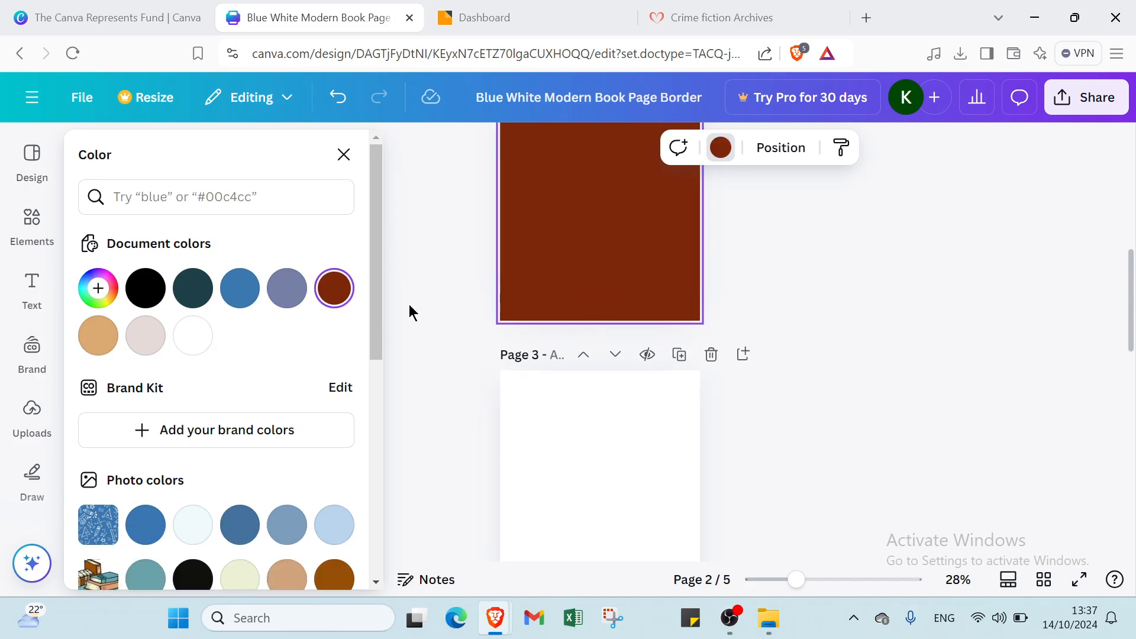
click(193, 336)
scroll(591, 309, up, 5)
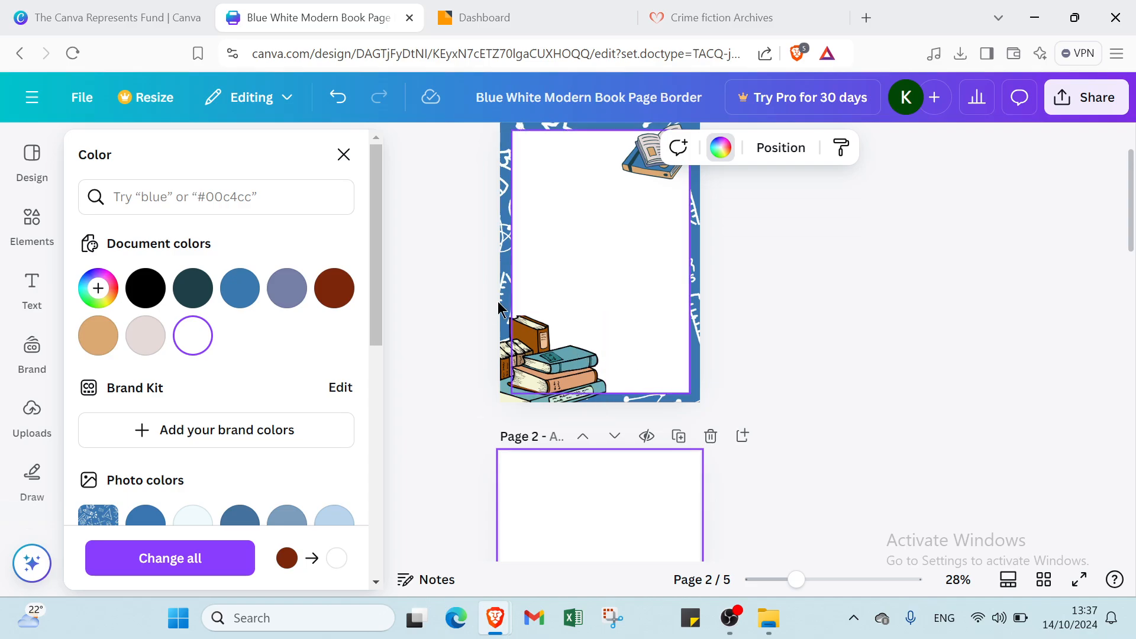
scroll(170, 424, down, 3)
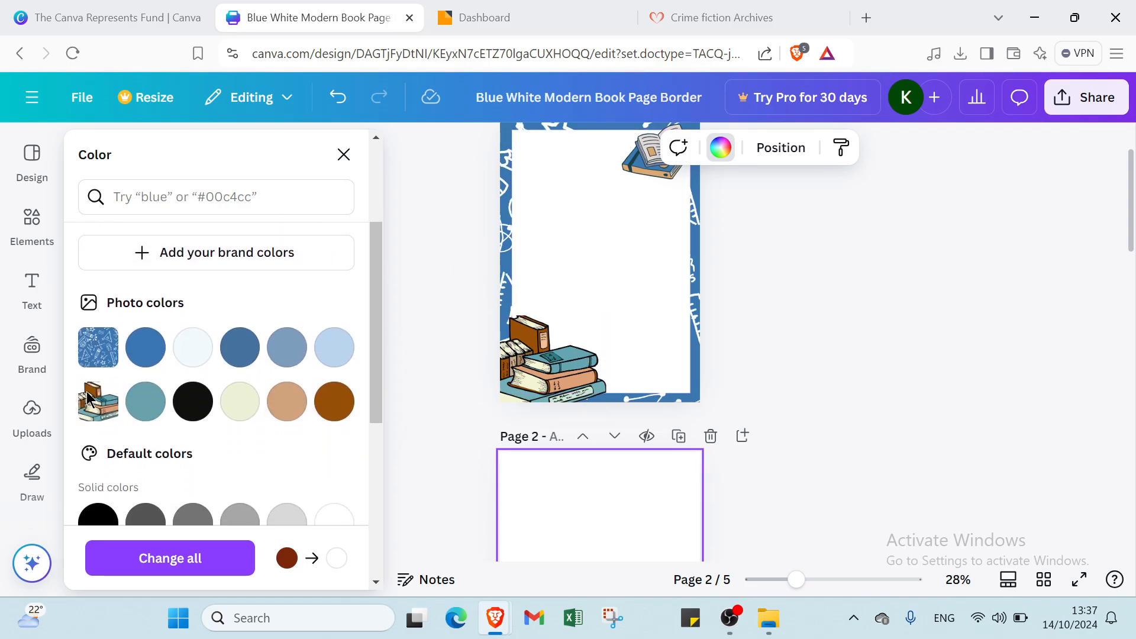
click(32, 414)
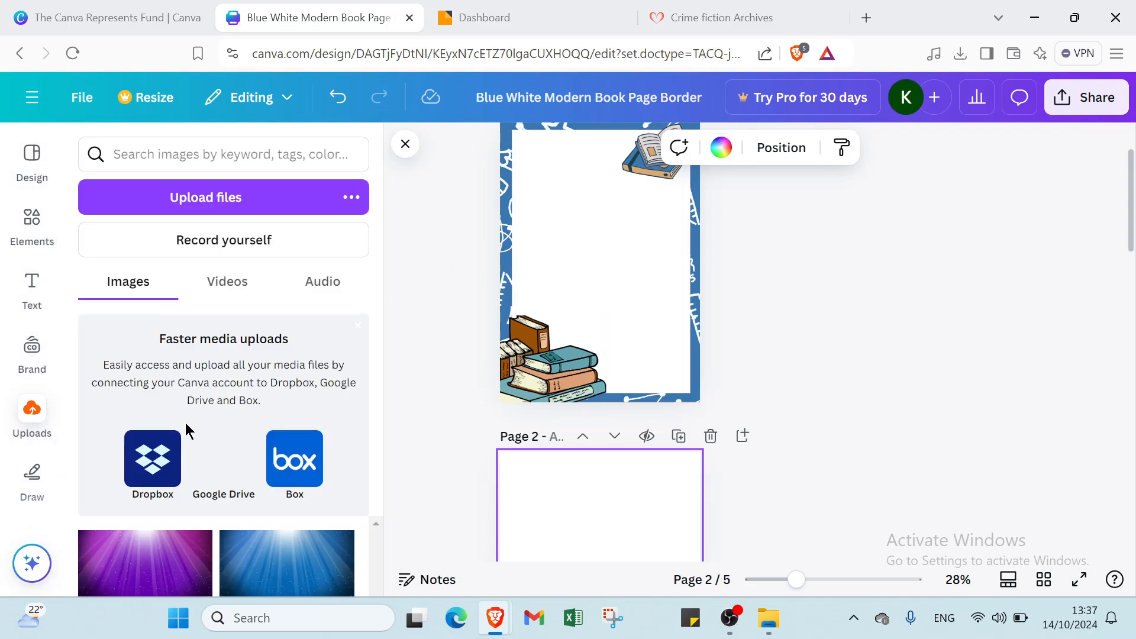
- Insert the purple light-ray image and stretch it to fill page 2
click(133, 556)
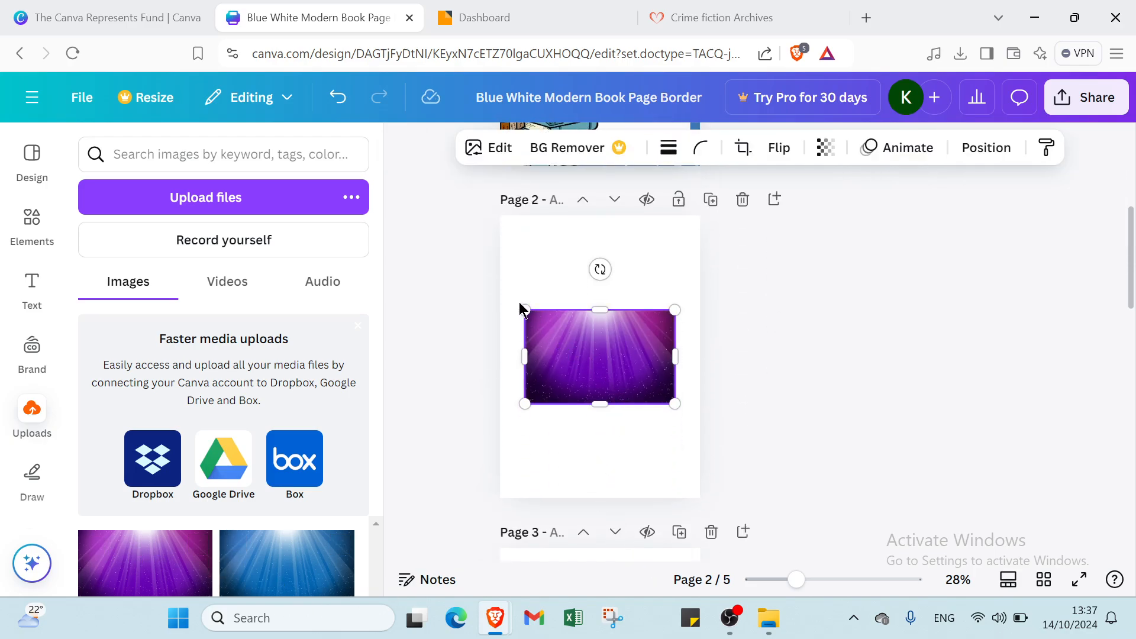
drag(523, 309, 543, 252)
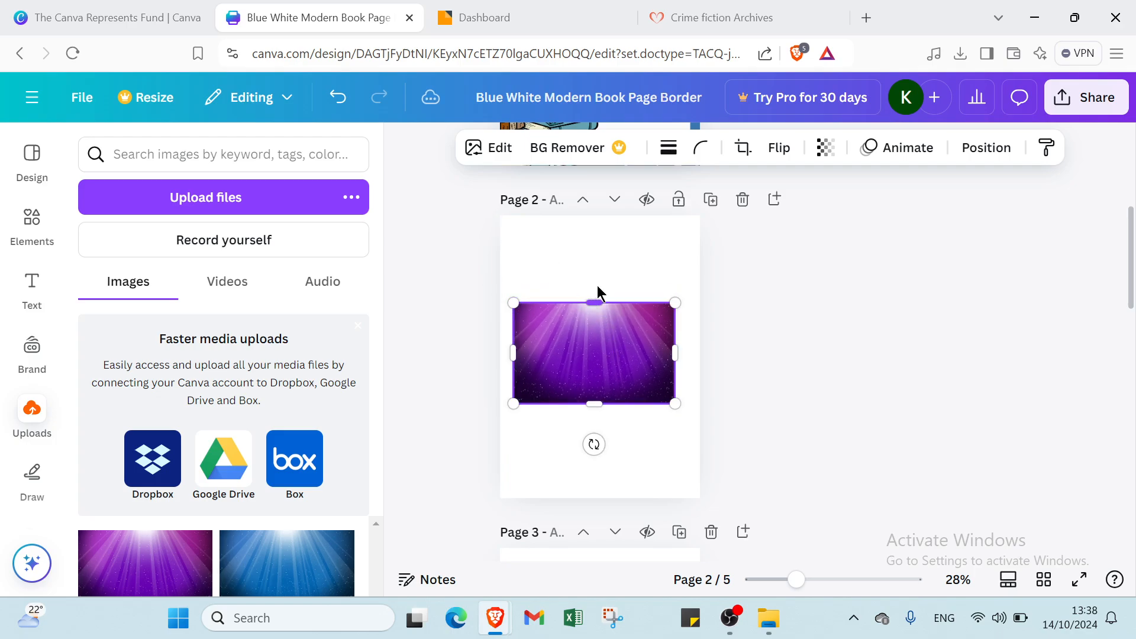
drag(595, 303, 604, 215)
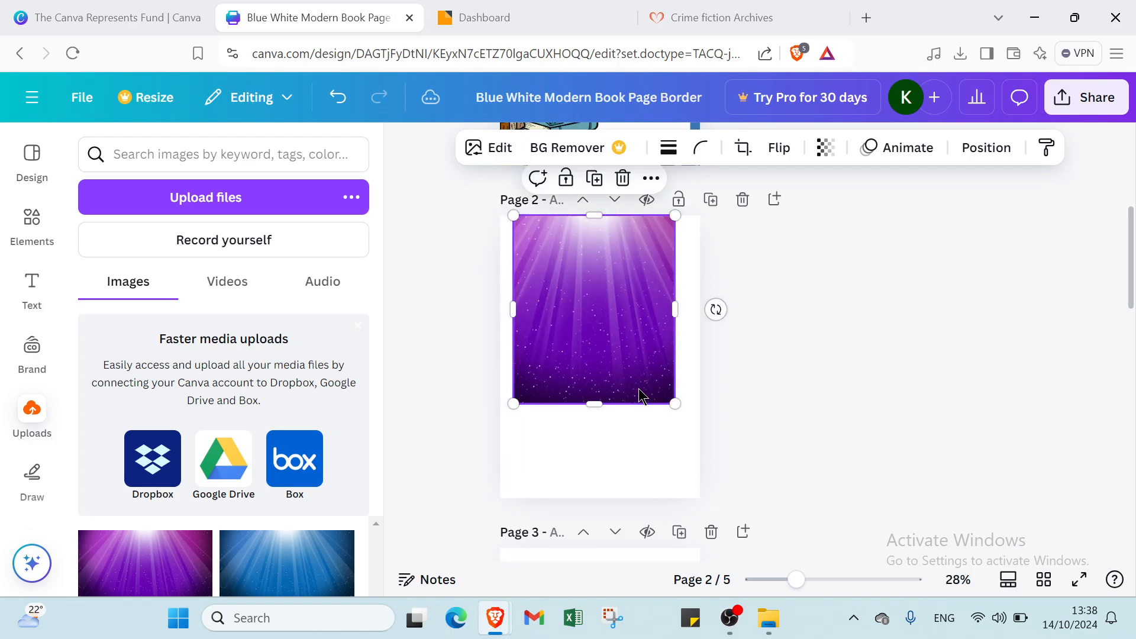
drag(595, 405, 586, 497)
drag(678, 355, 700, 354)
drag(514, 354, 500, 355)
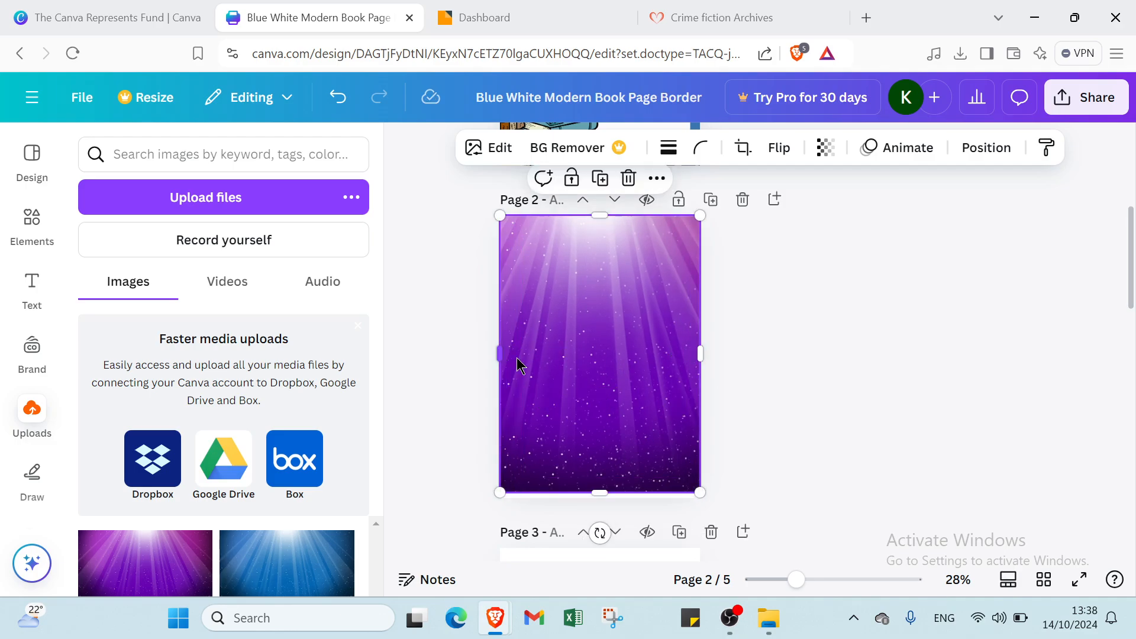
click(919, 320)
- Copy the stacked-books and open-book graphics from page 1 onto page 2
scroll(705, 314, up, 4)
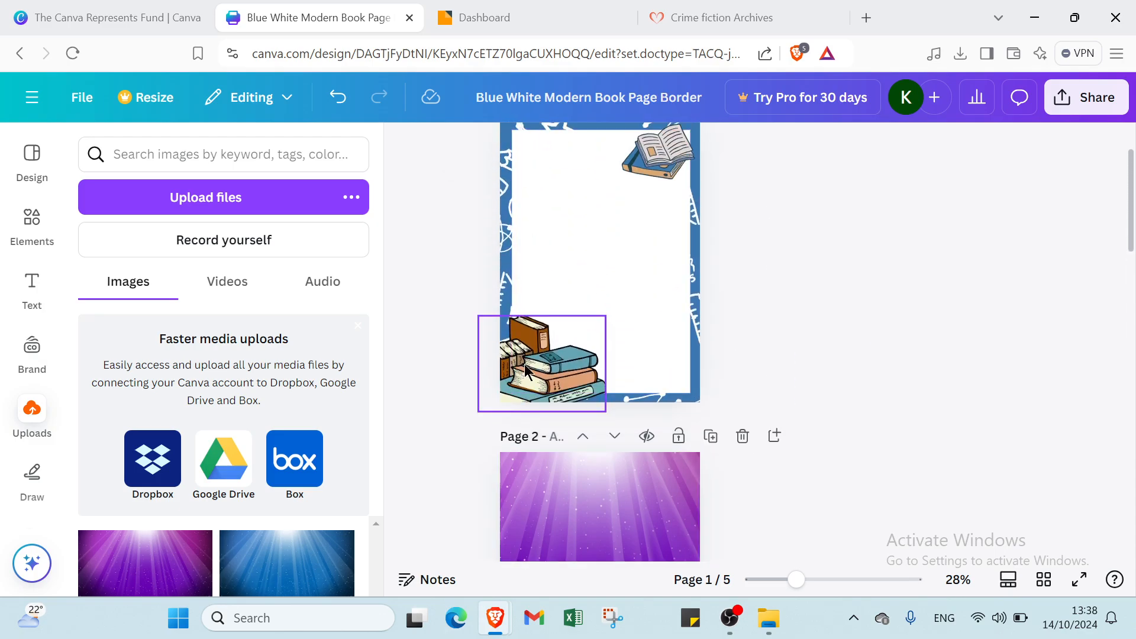
click(526, 371)
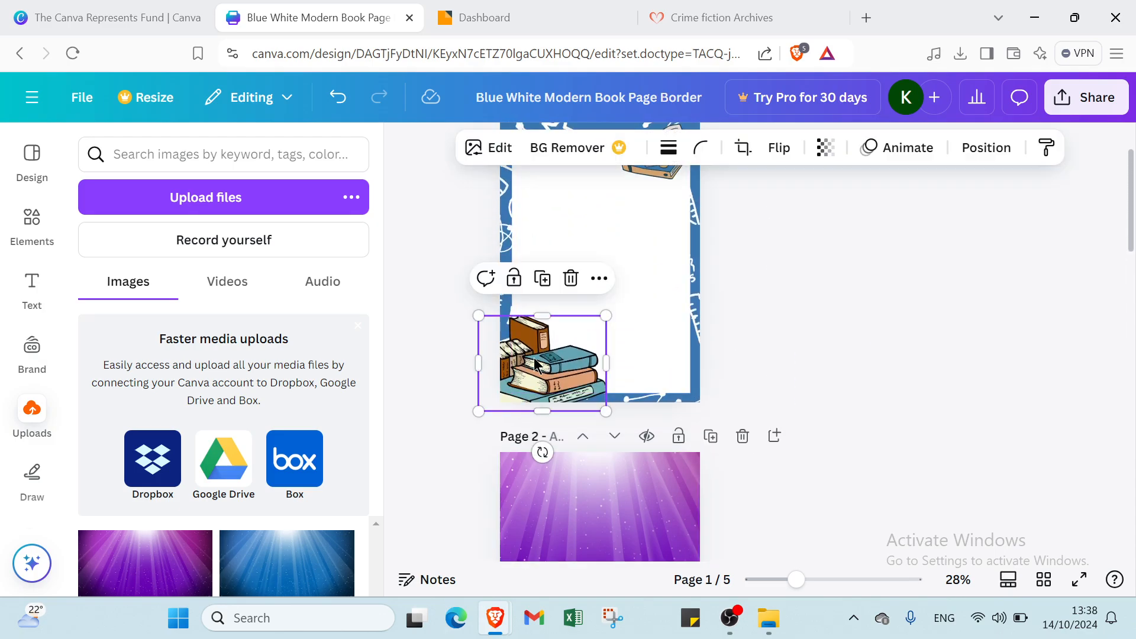
click(578, 516)
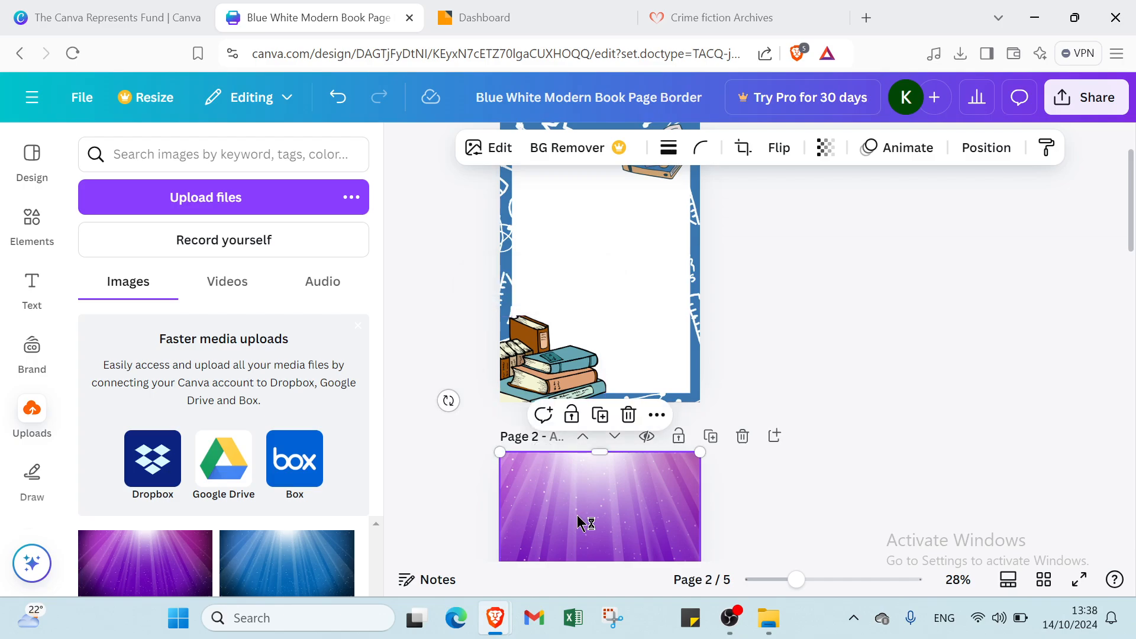
key(ctrl+v)
scroll(598, 474, up, 2)
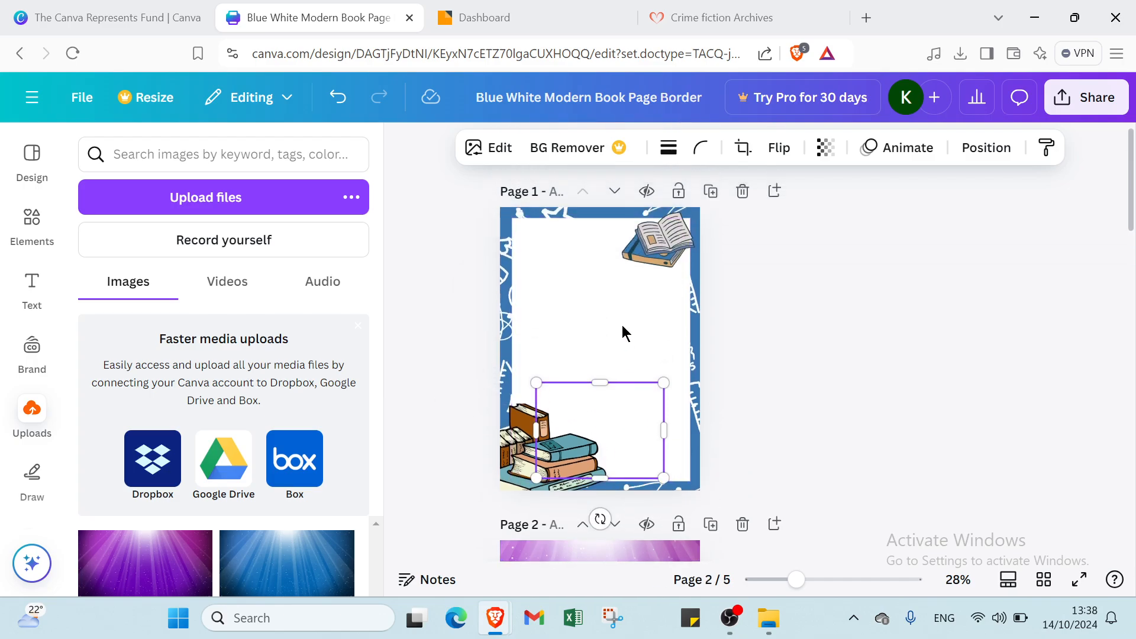
click(640, 263)
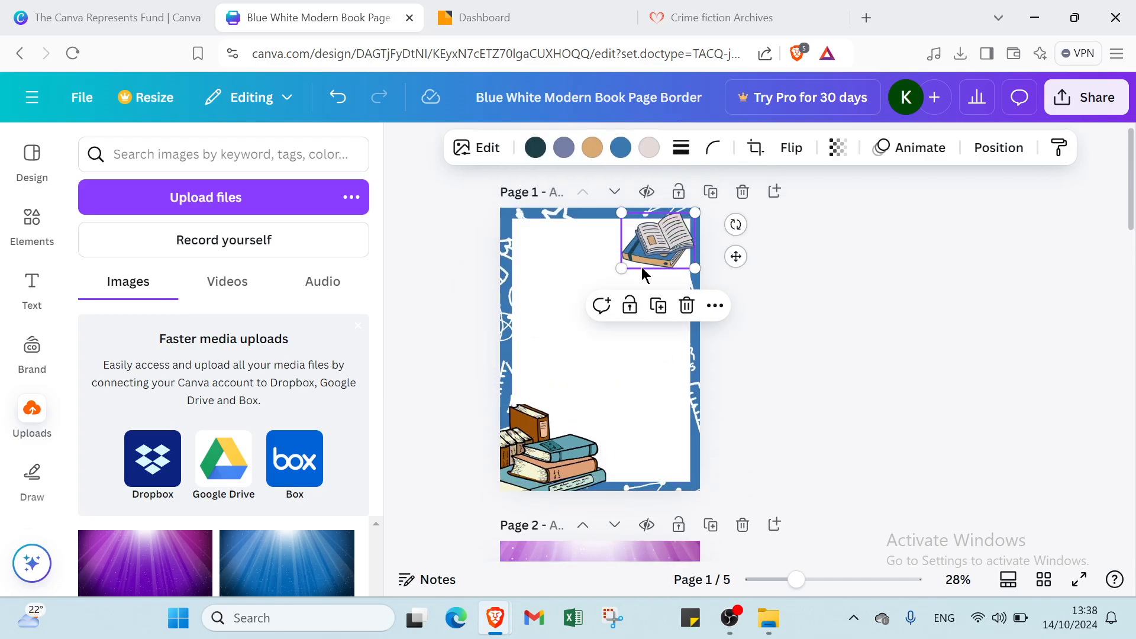
scroll(644, 273, down, 3)
click(578, 358)
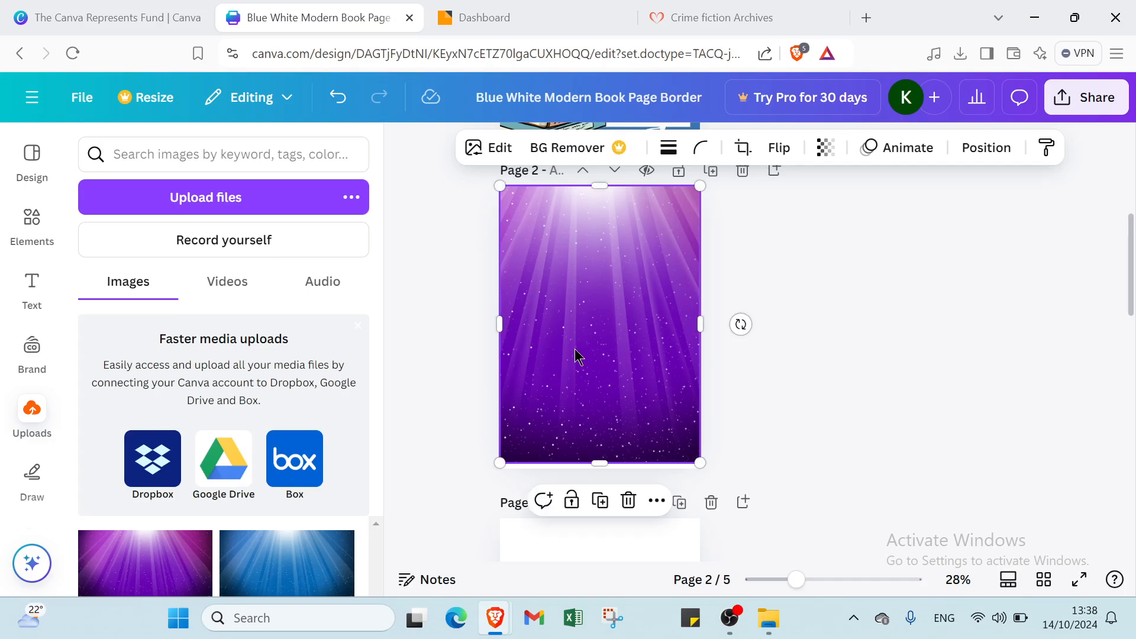
key(ctrl+v)
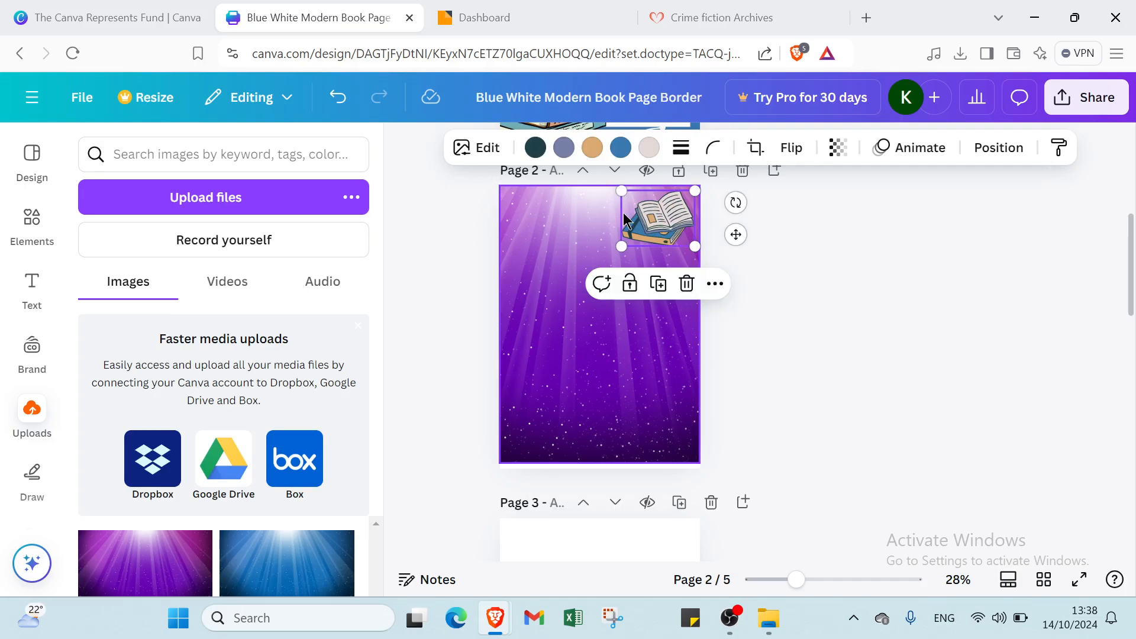
- Place the stacked books in page 2's lower left and the open book top-right
scroll(514, 342, up, 2)
click(555, 275)
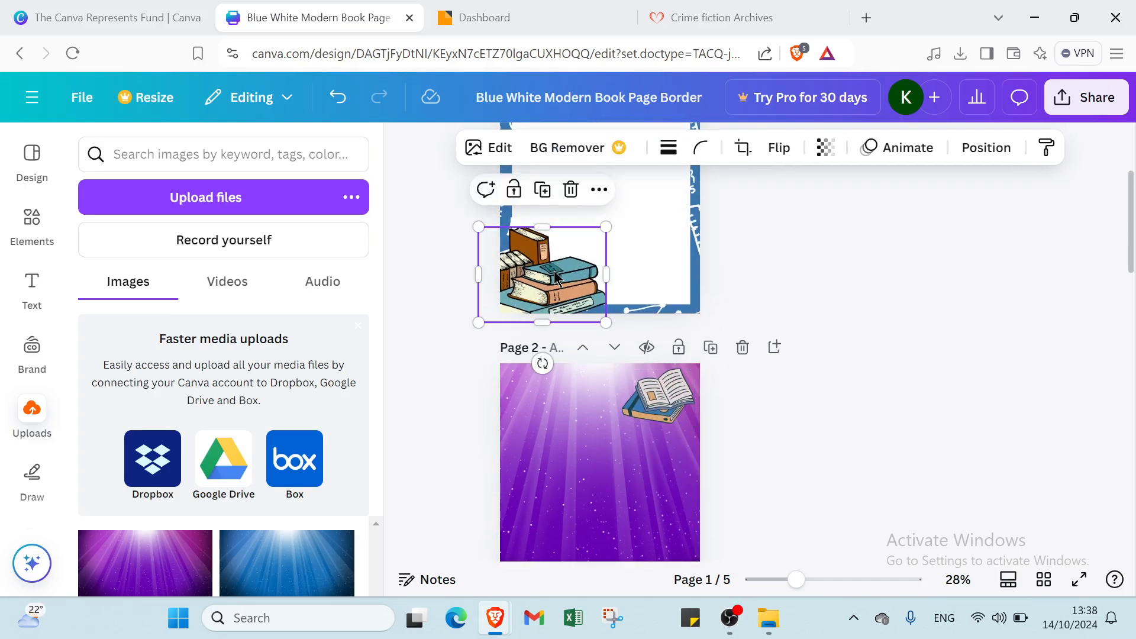
scroll(554, 271, down, 3)
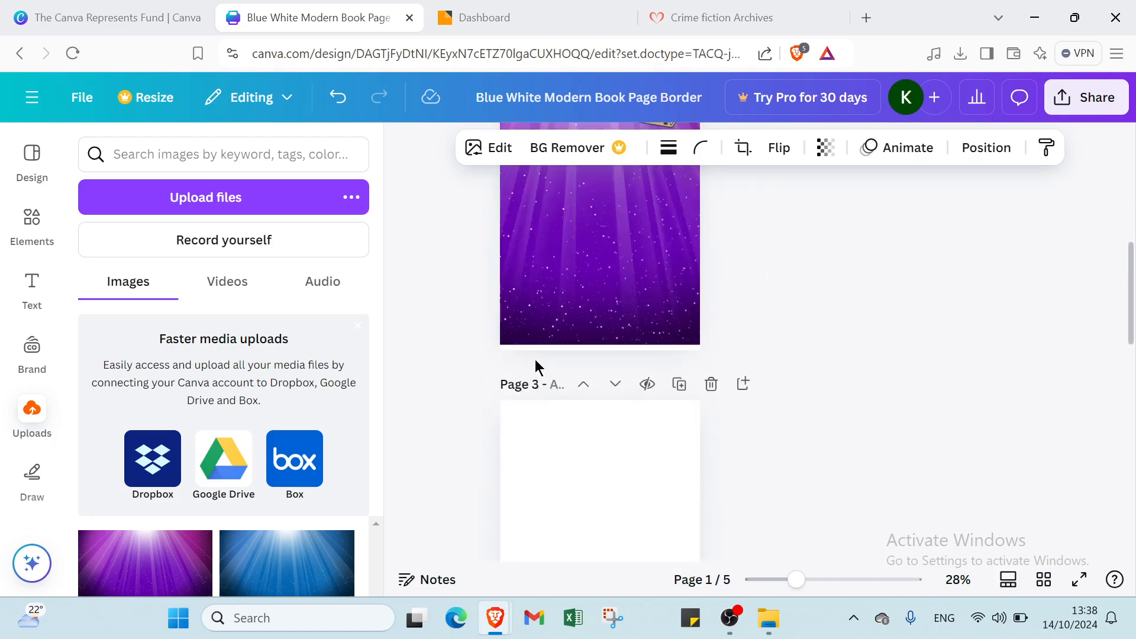
click(559, 295)
key(ctrl+v)
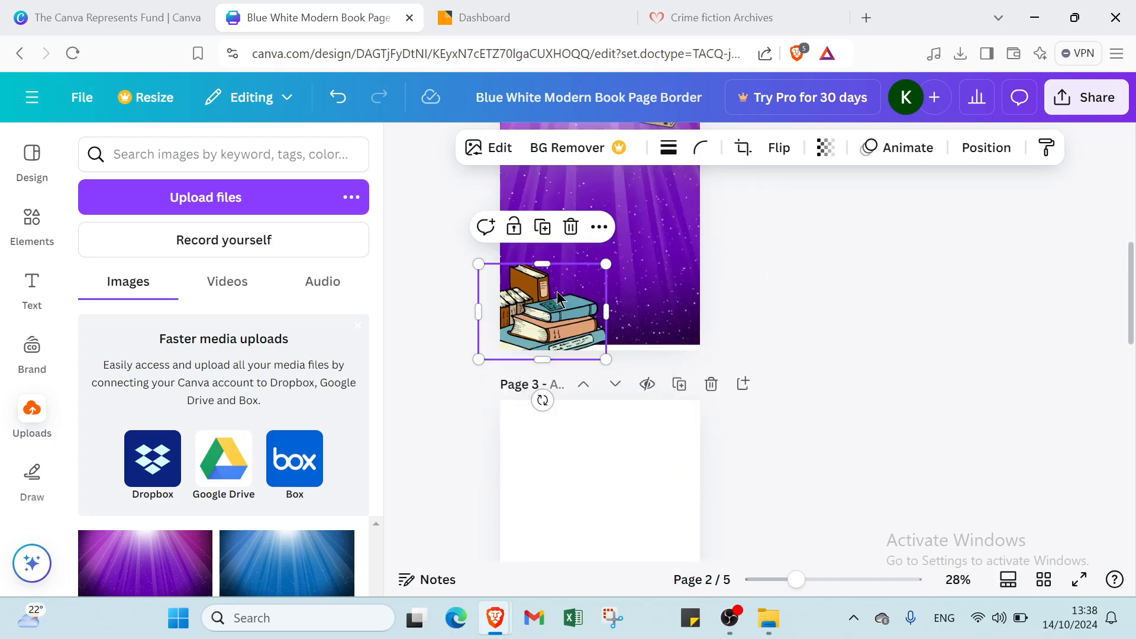
drag(555, 302, 582, 277)
scroll(663, 272, up, 3)
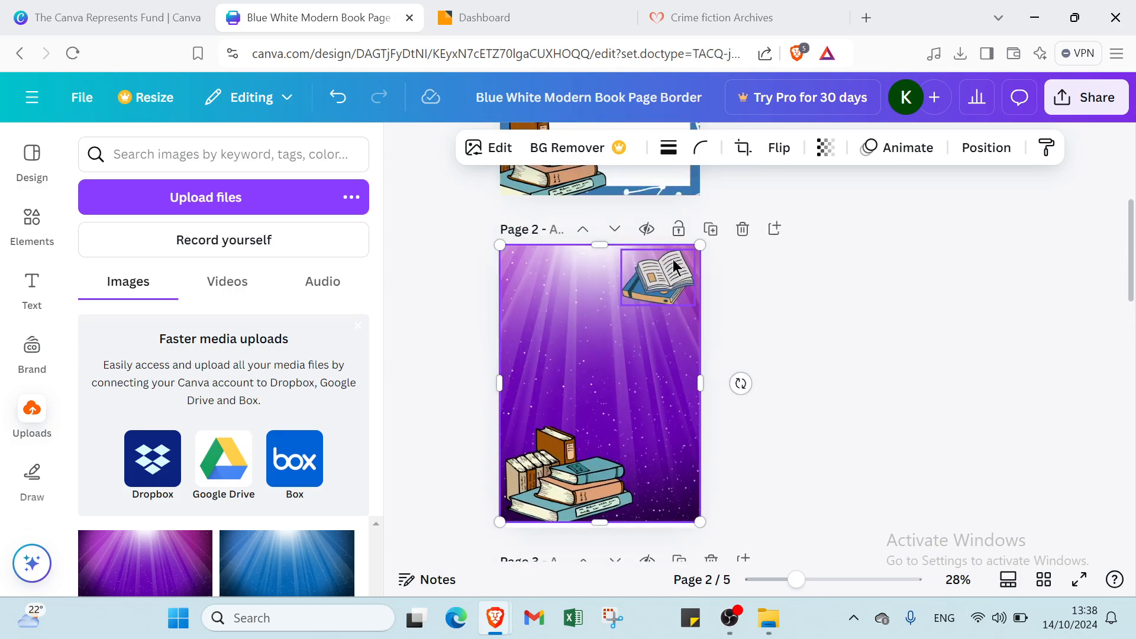
click(663, 270)
drag(662, 269, 668, 264)
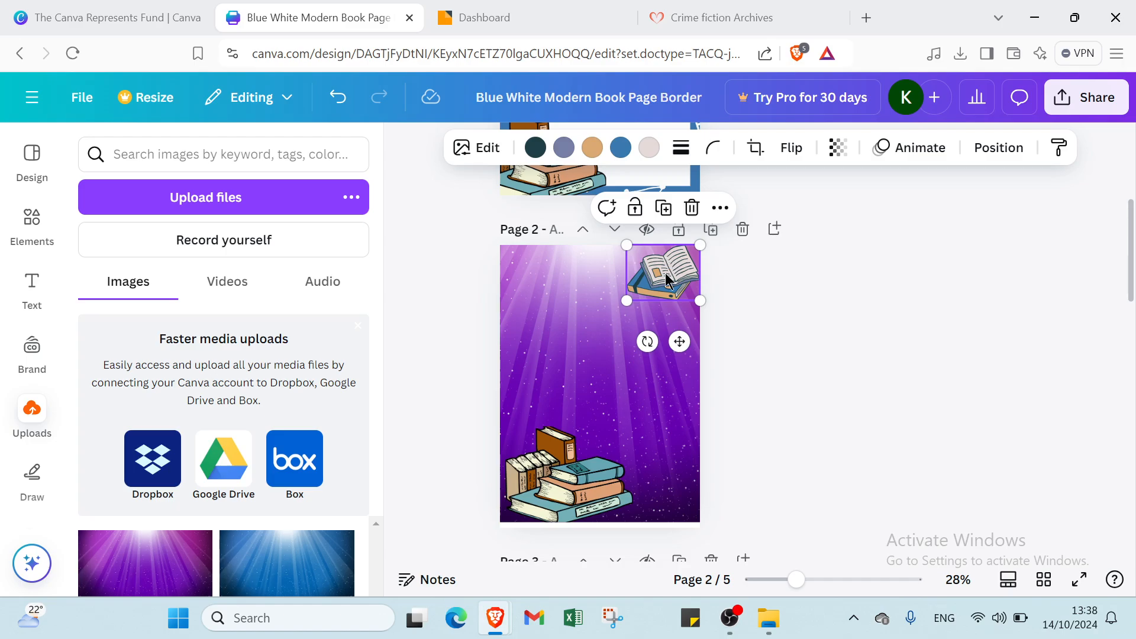
click(578, 357)
- Delete the original blue-border first page
scroll(648, 320, up, 2)
scroll(640, 324, up, 1)
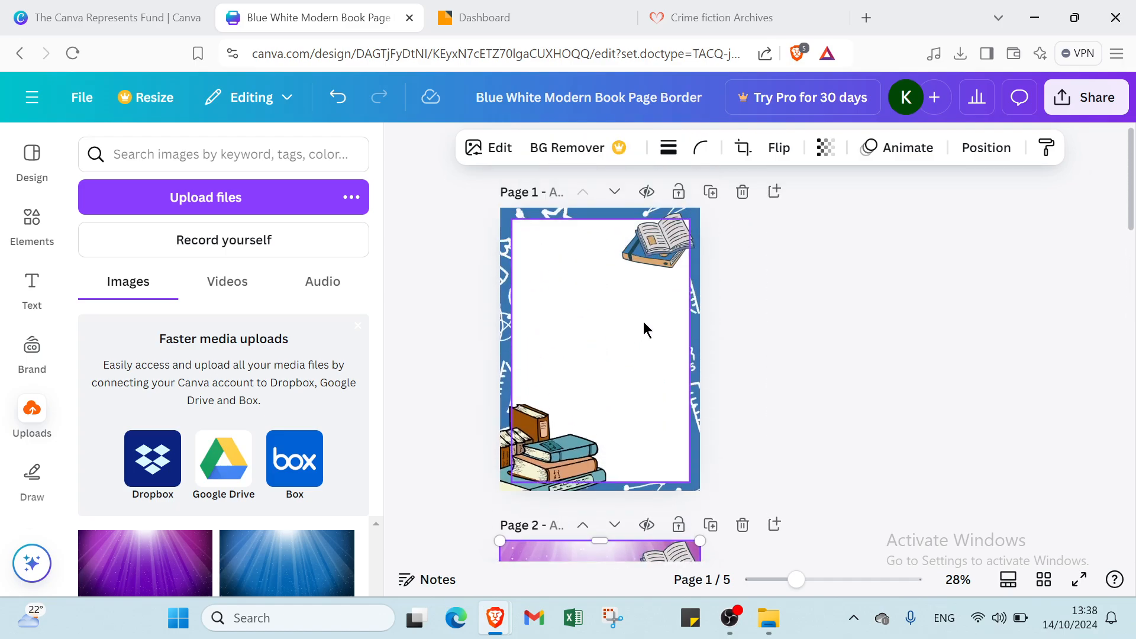
click(741, 192)
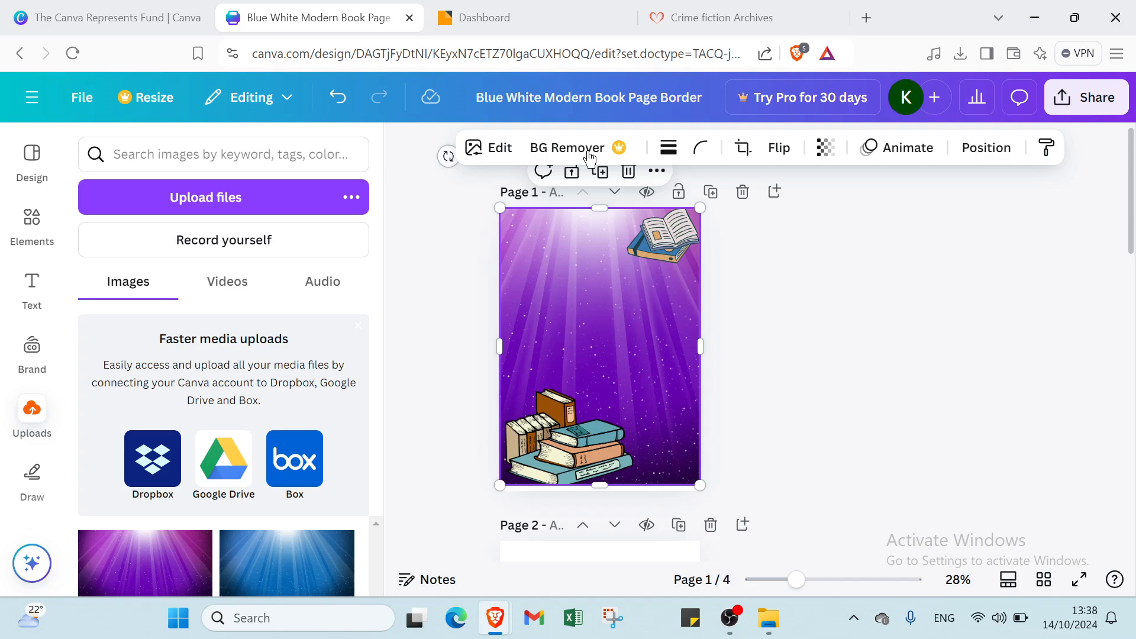
- Add a heading near the top of the purple cover and set it to size 64
click(31, 303)
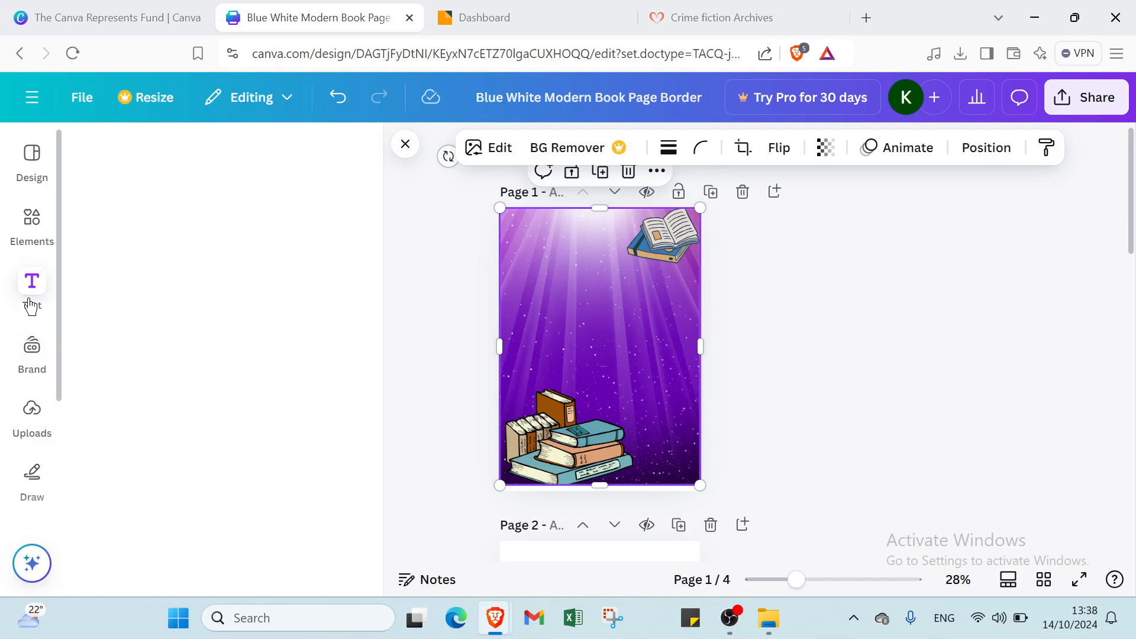
click(178, 409)
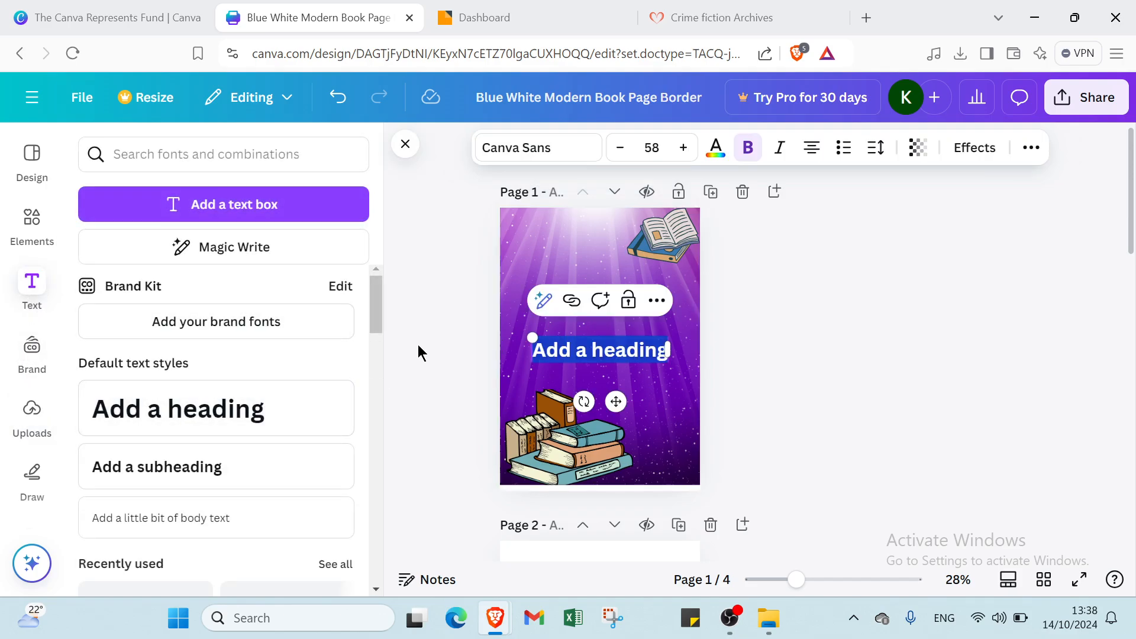
click(655, 379)
drag(625, 354, 611, 281)
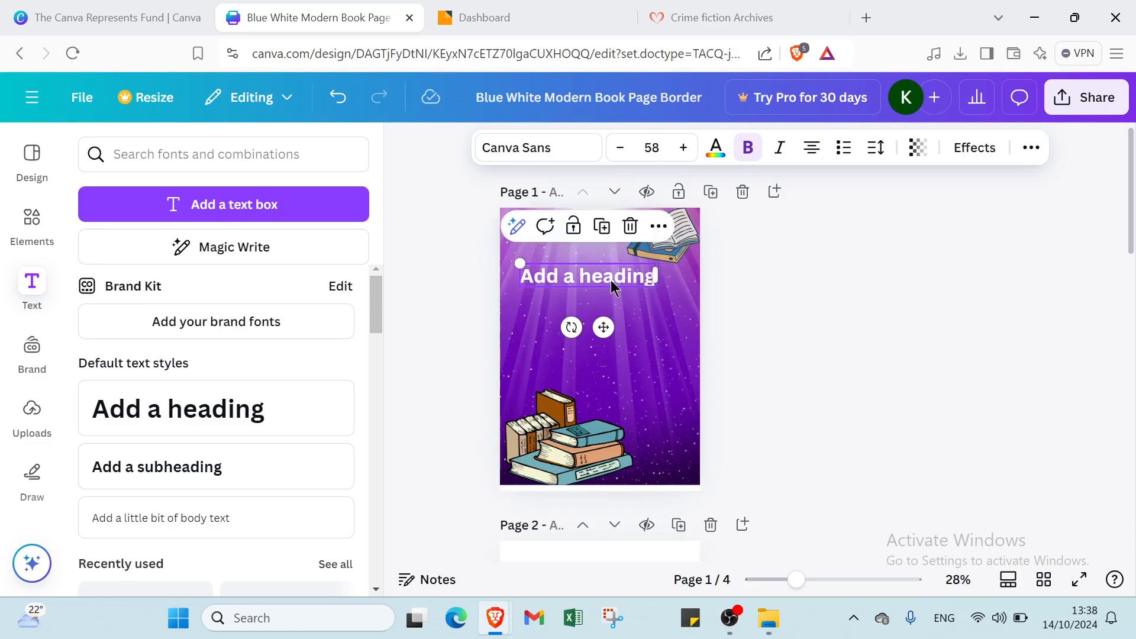
click(654, 147)
scroll(636, 396, down, 3)
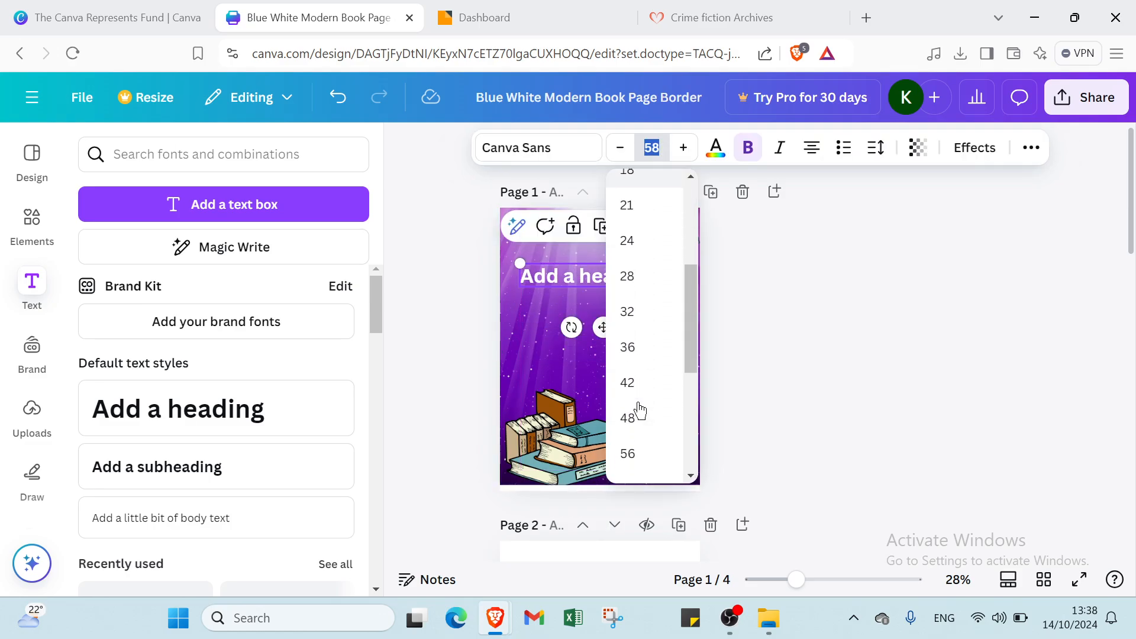
scroll(637, 407, down, 2)
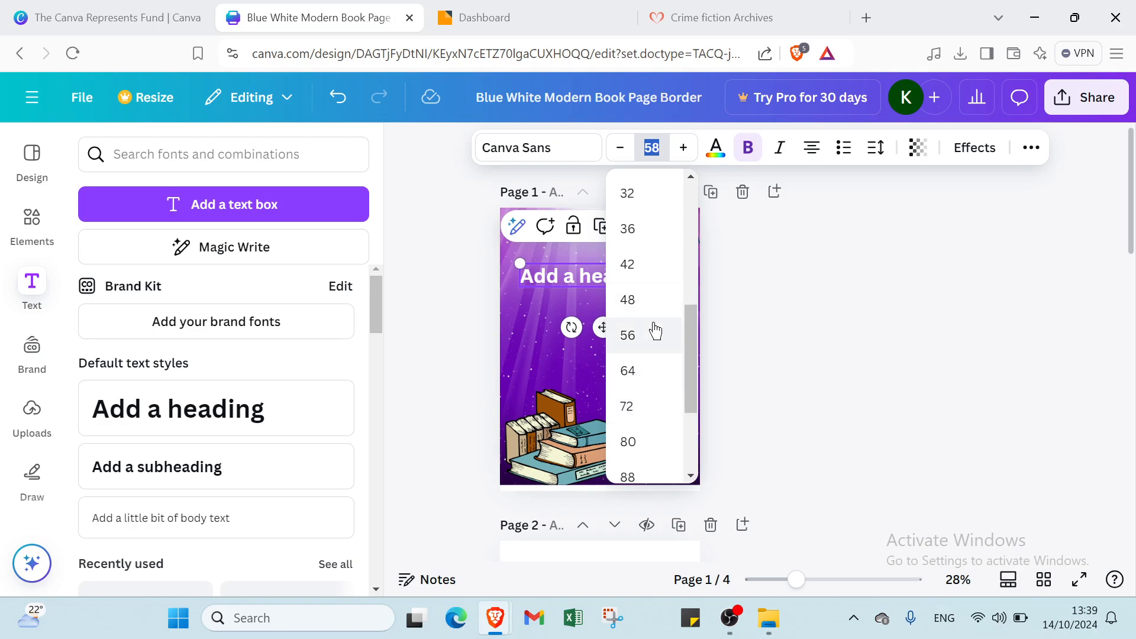
click(649, 379)
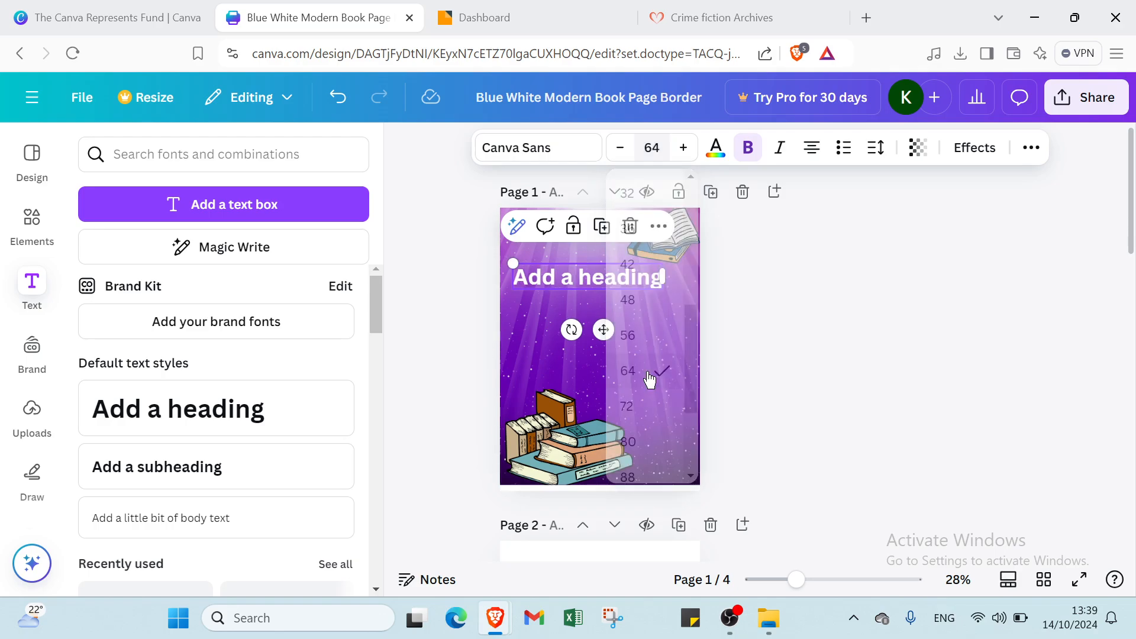
- Replace the heading placeholder text with 'CRIME'
click(596, 261)
click(595, 268)
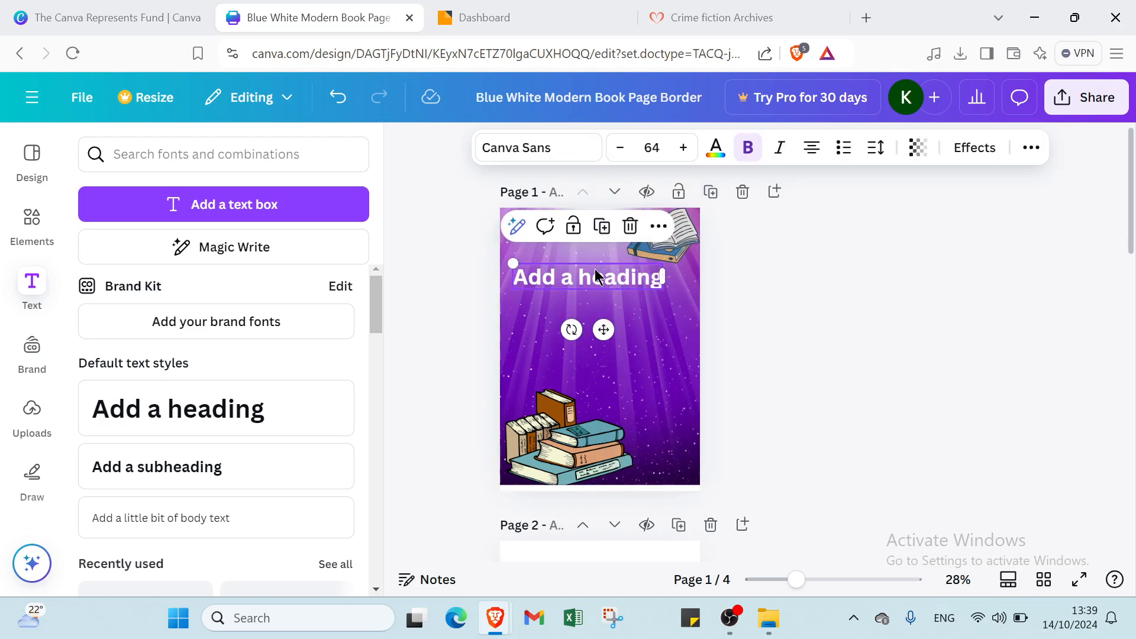
click(595, 269)
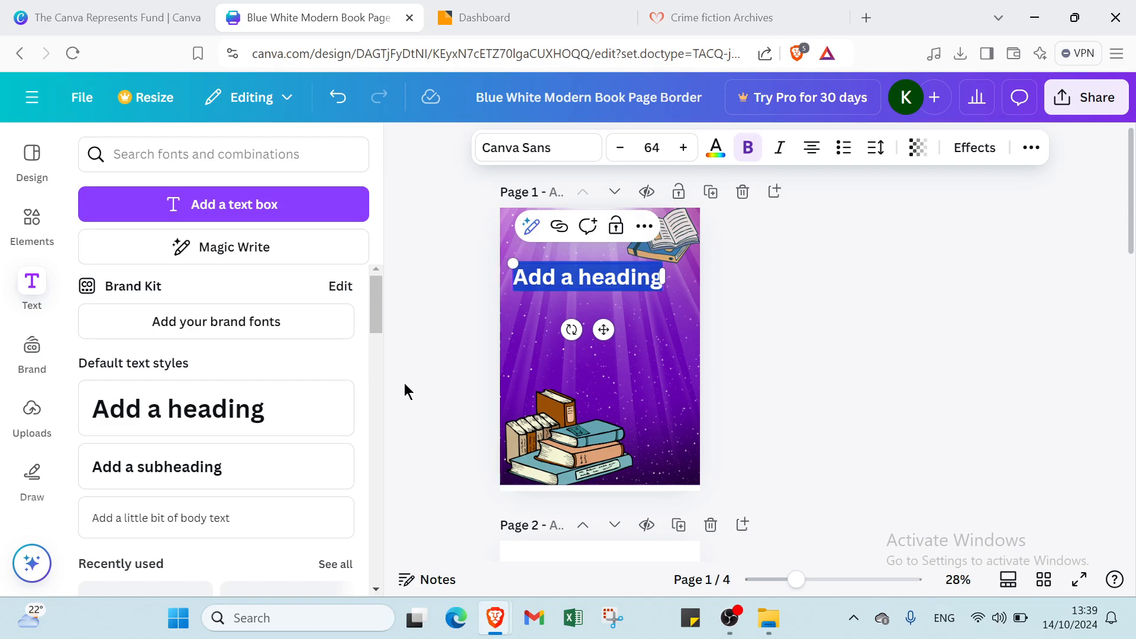
text(CRIME)
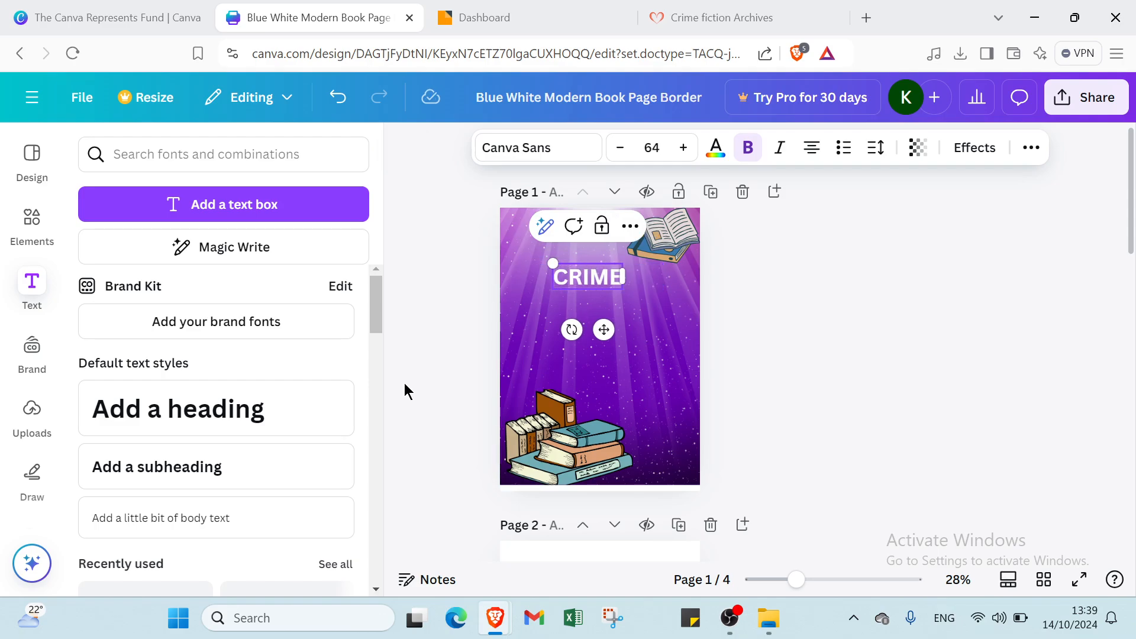
key(Return)
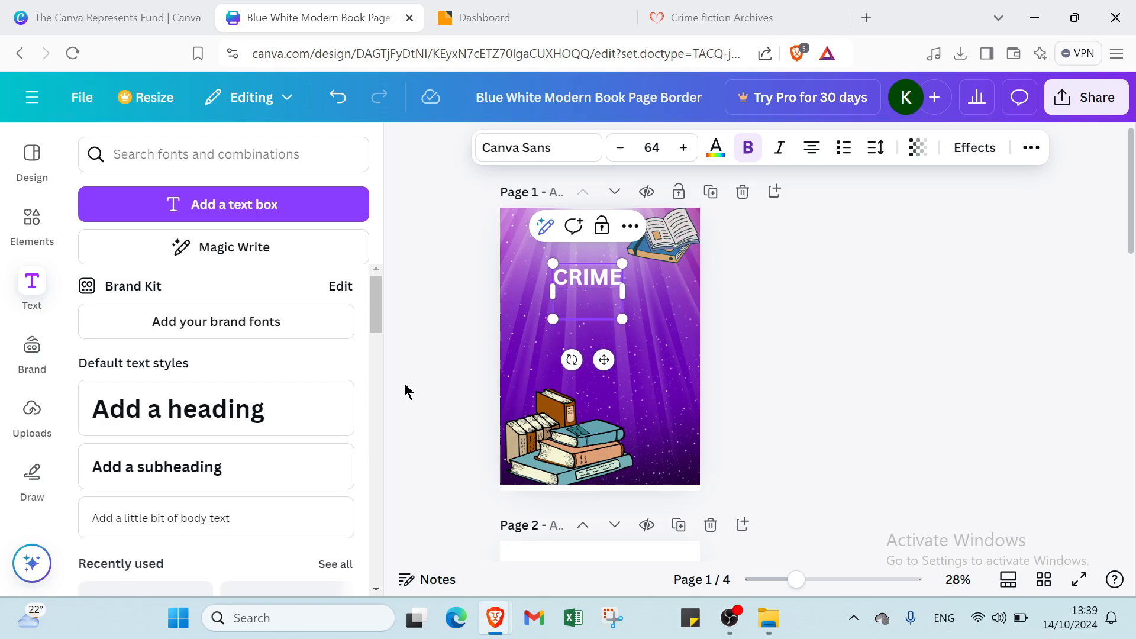
key(BackSpace)
click(686, 309)
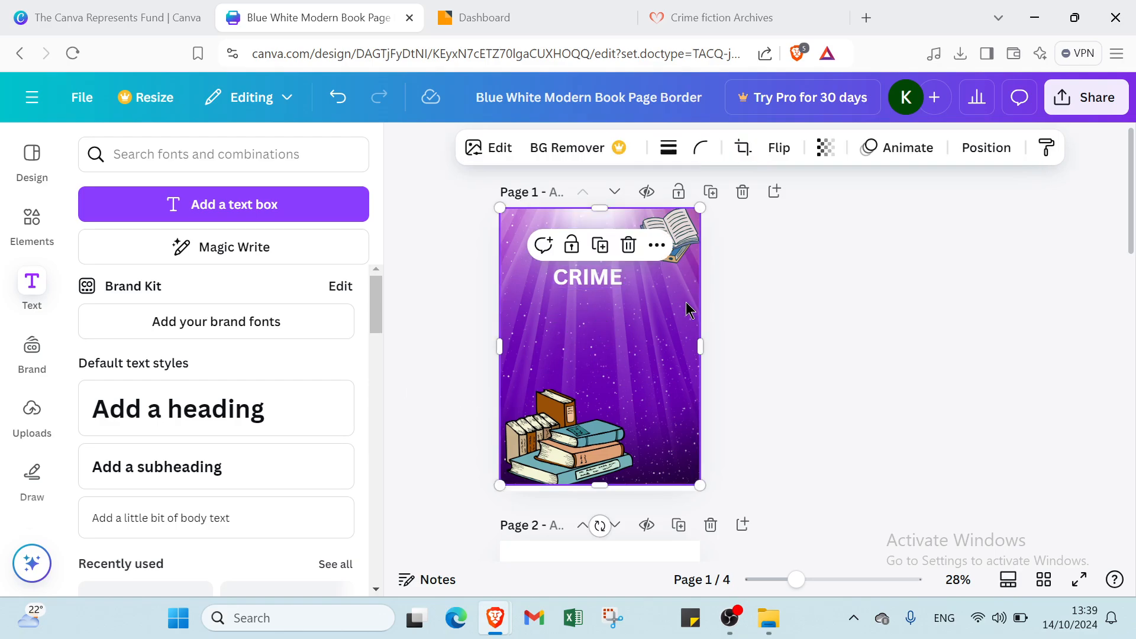
- Add a subheading below CRIME and set it to size 42
click(157, 467)
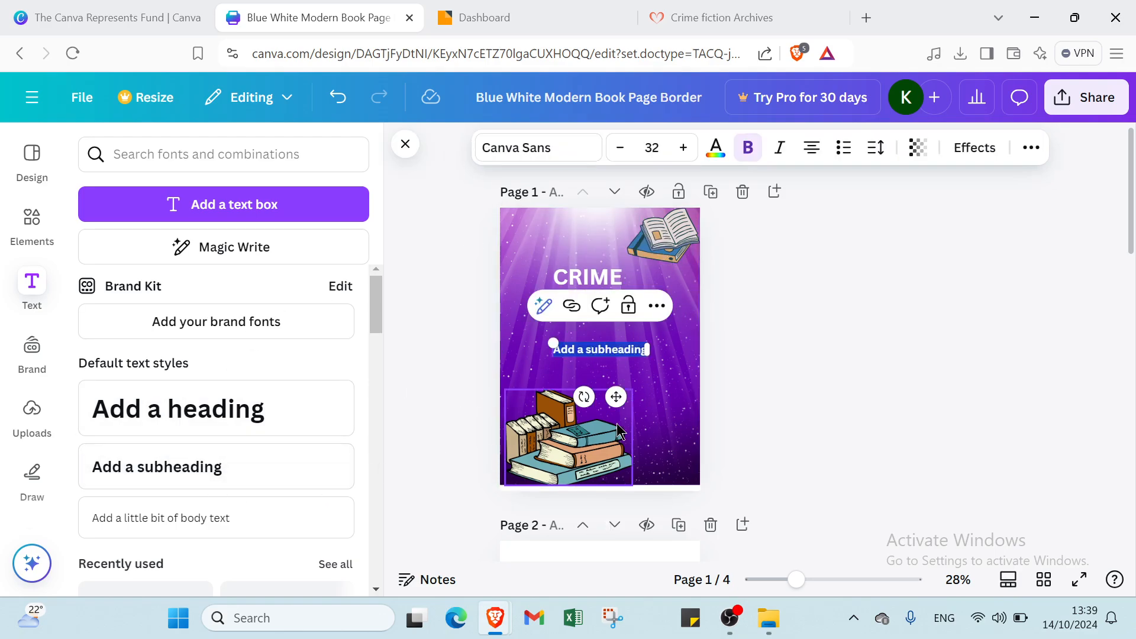
click(674, 390)
drag(618, 347, 602, 318)
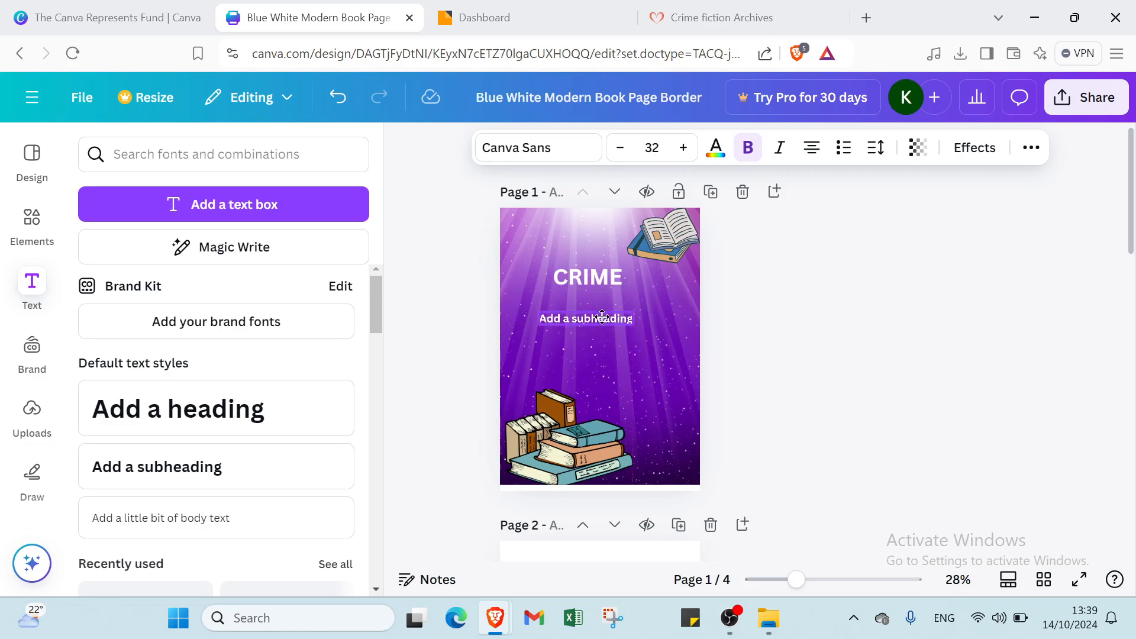
click(651, 147)
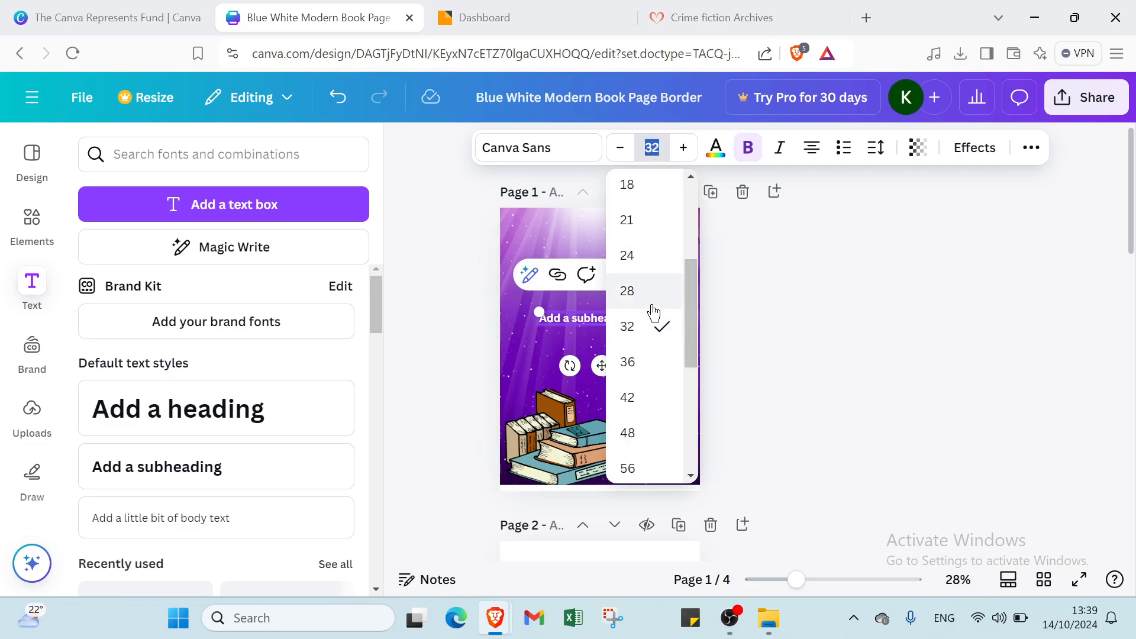
click(627, 397)
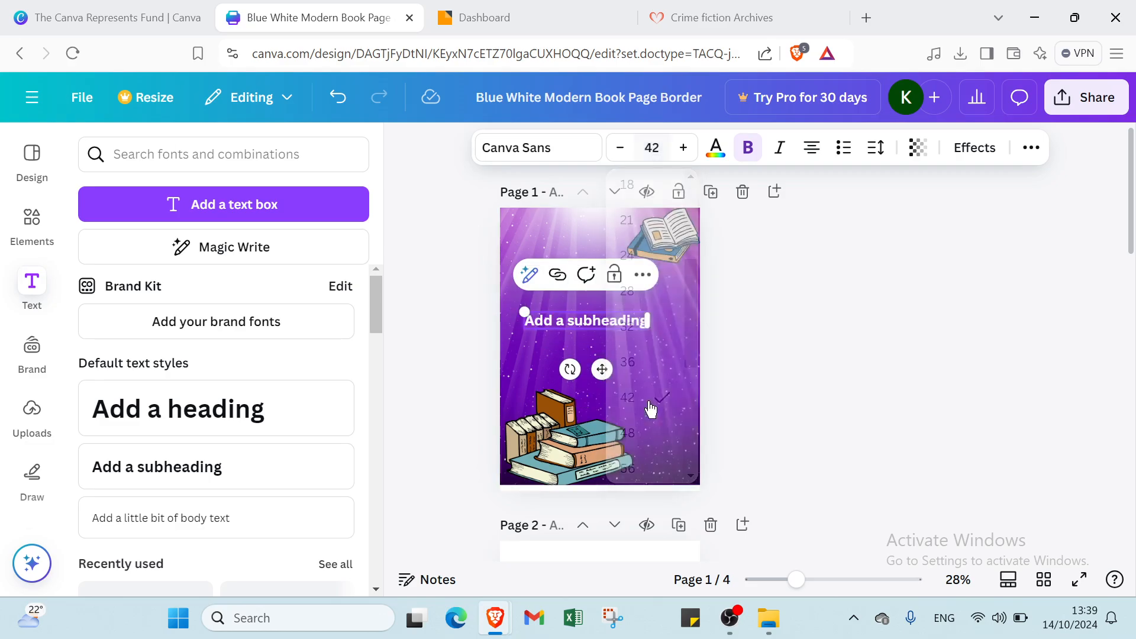
click(698, 237)
- Align the subheading under CRIME and replace its text with the author's name
click(909, 355)
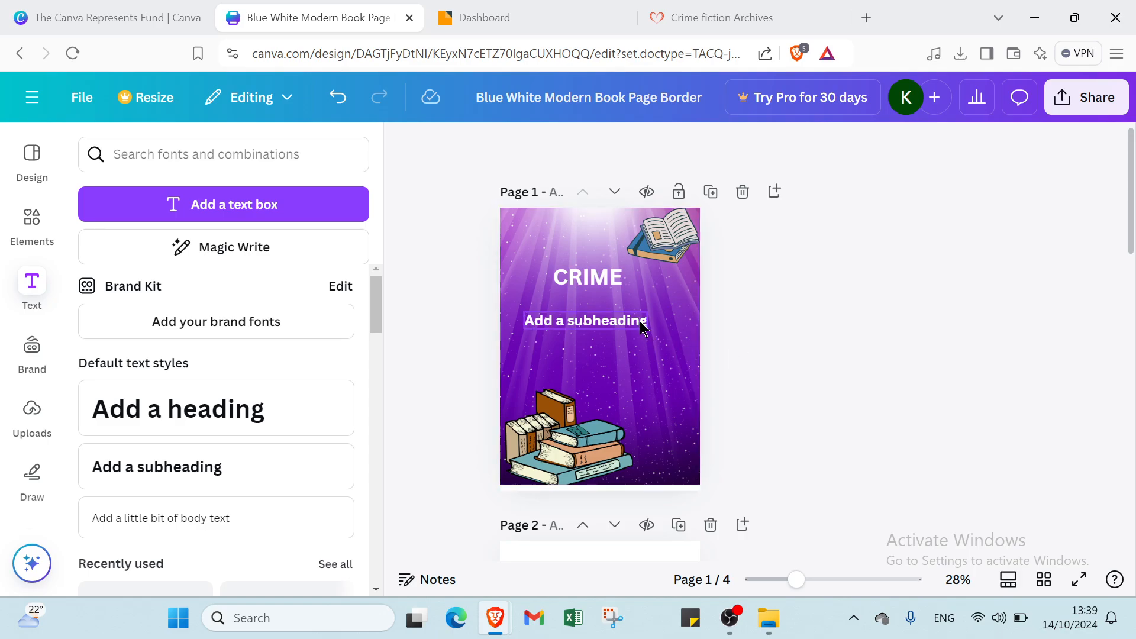
click(651, 319)
mouse_move(654, 318)
mouse_down()
mouse_move(651, 327)
mouse_move(645, 311)
mouse_up()
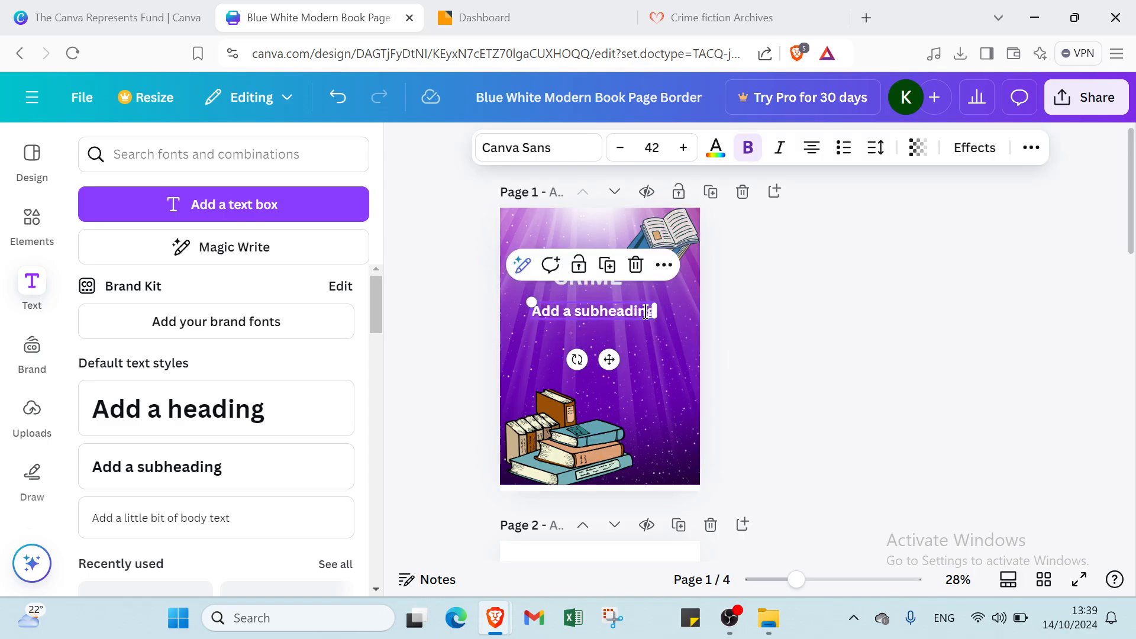
double_click(645, 311)
key(BackSpace)
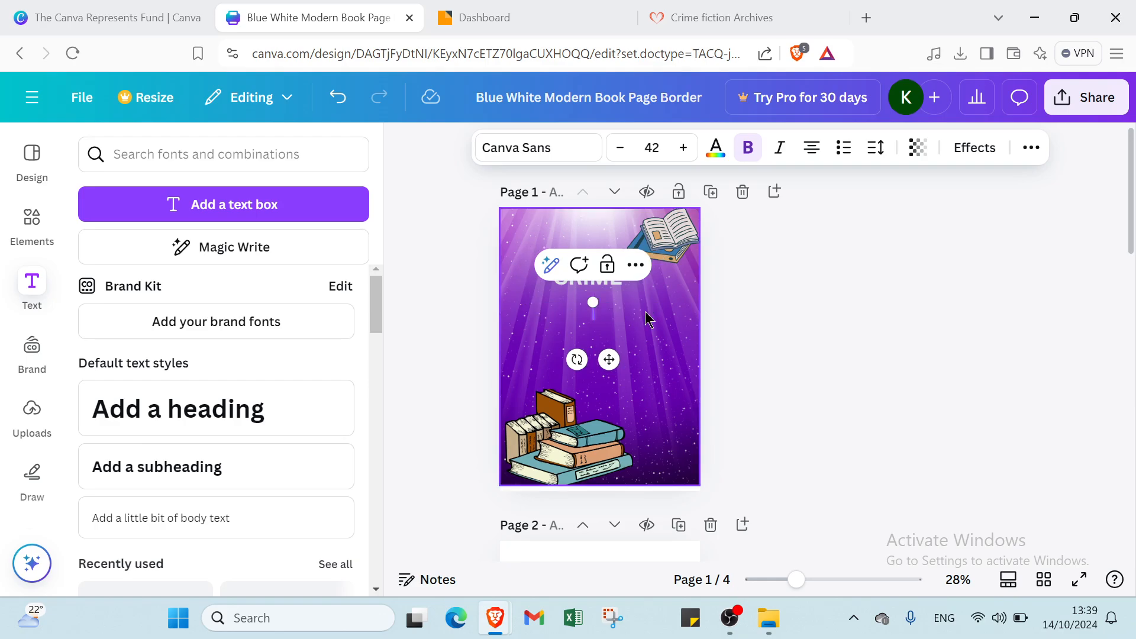
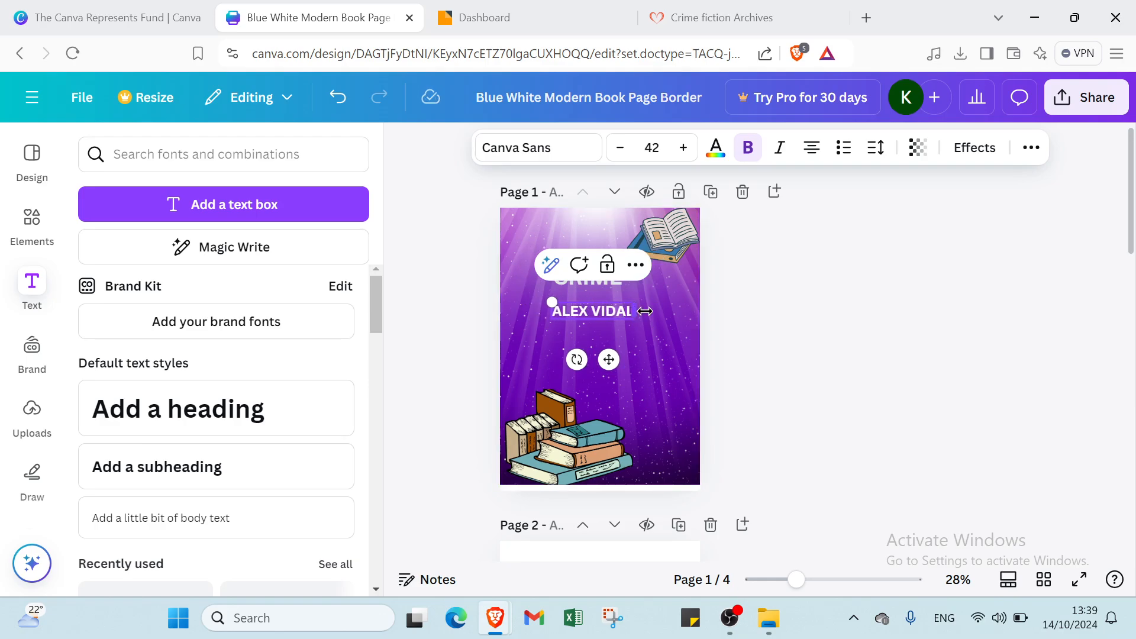
click(691, 391)
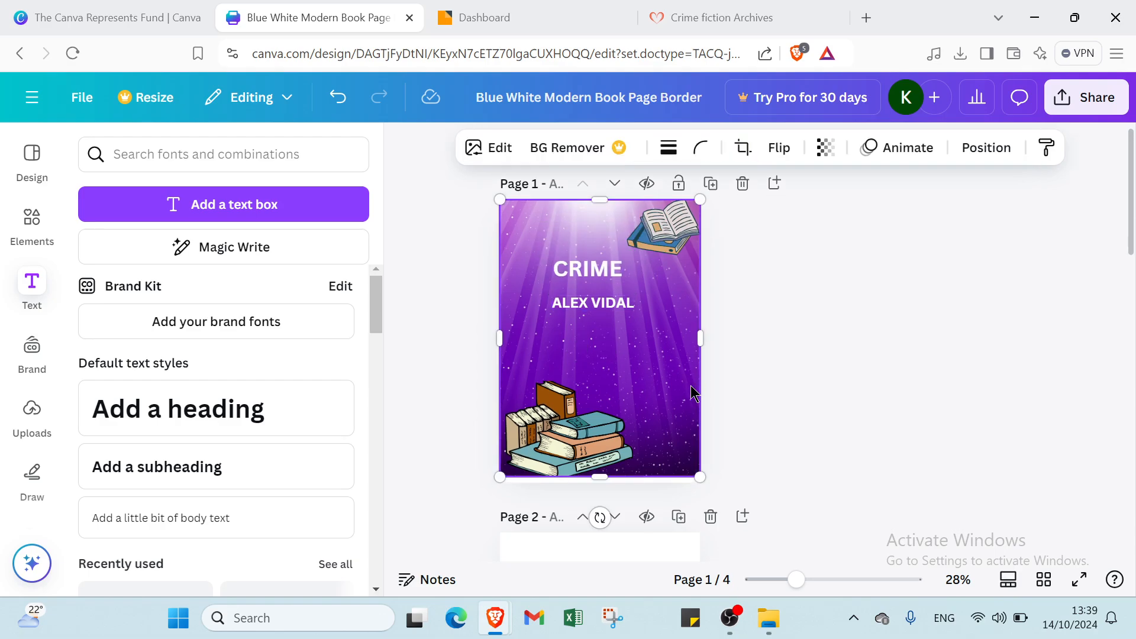
scroll(669, 405, down, 6)
click(579, 344)
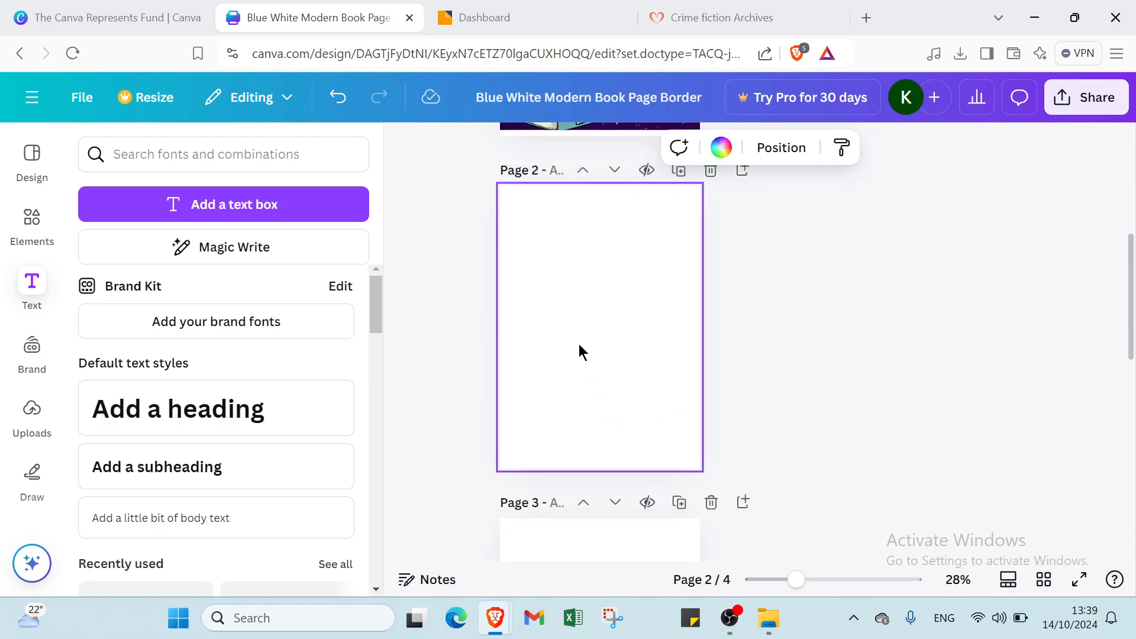
scroll(605, 339, up, 6)
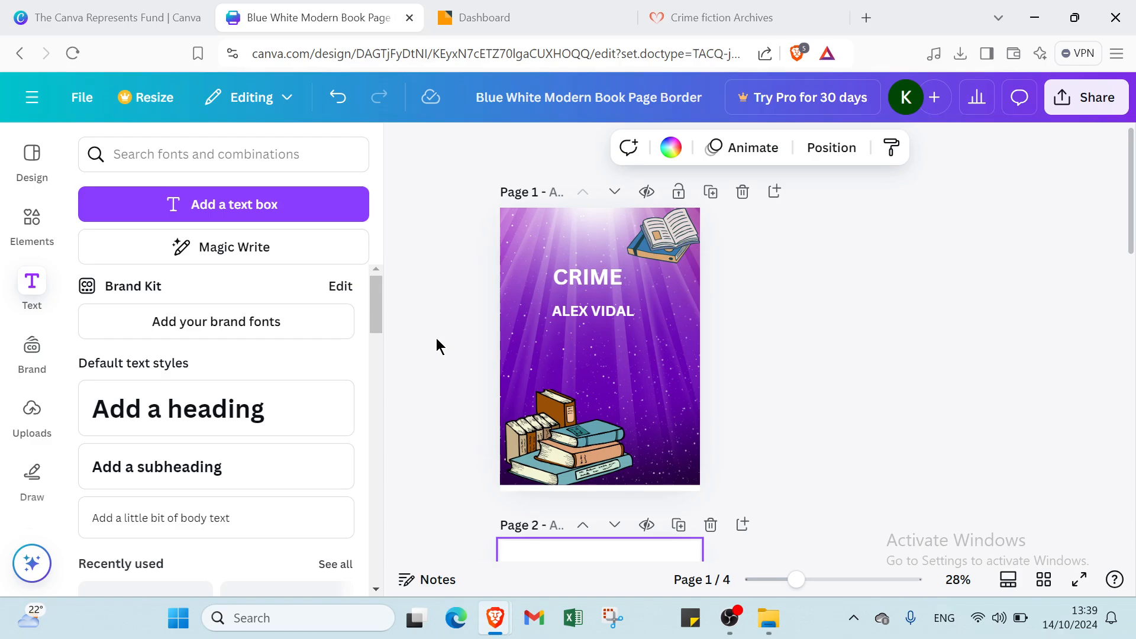
click(432, 340)
scroll(619, 421, down, 5)
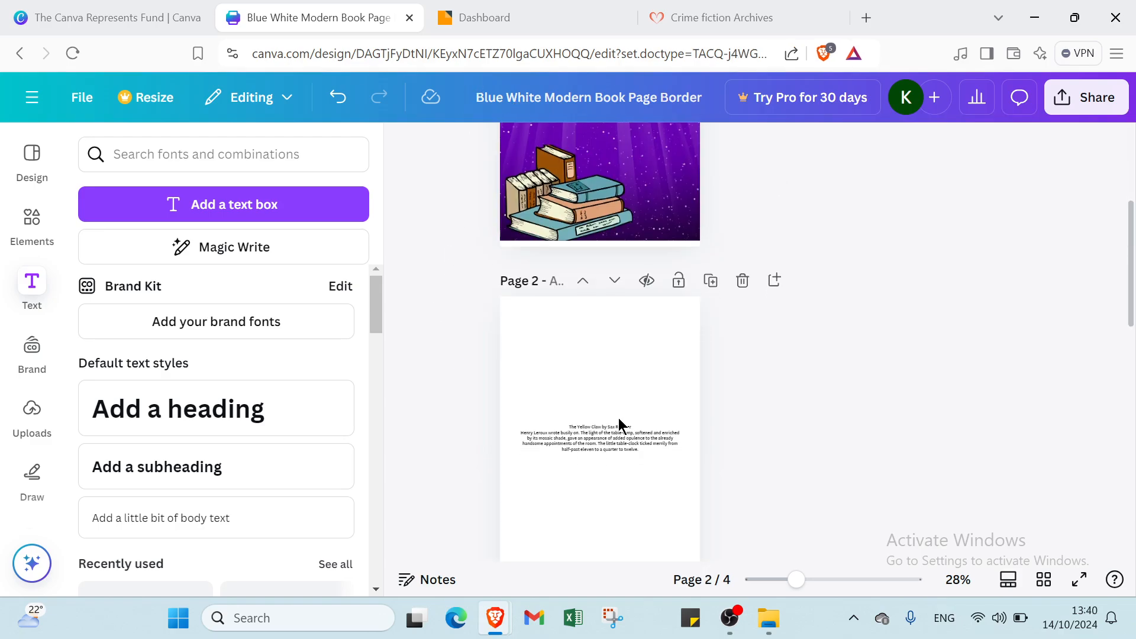
click(634, 400)
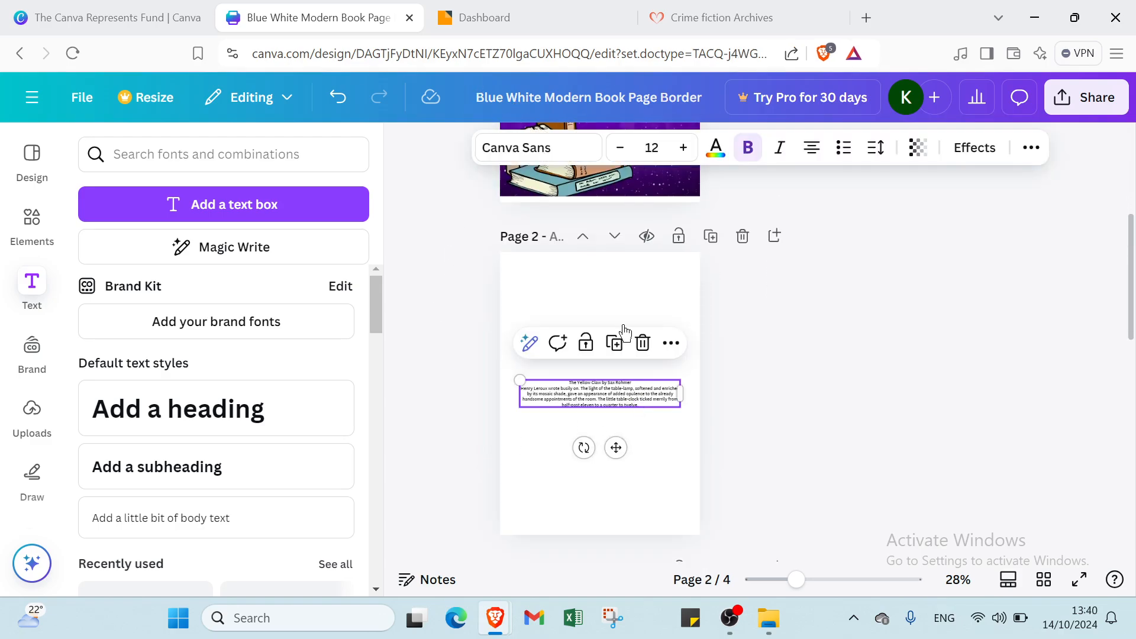
click(652, 148)
scroll(654, 255, down, 4)
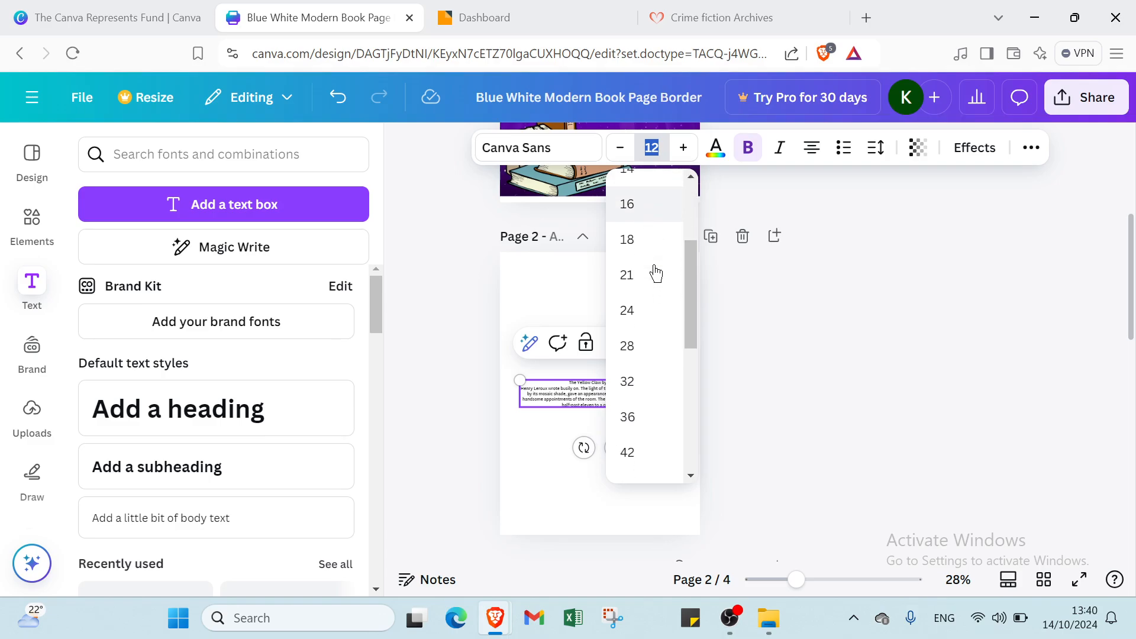
click(645, 349)
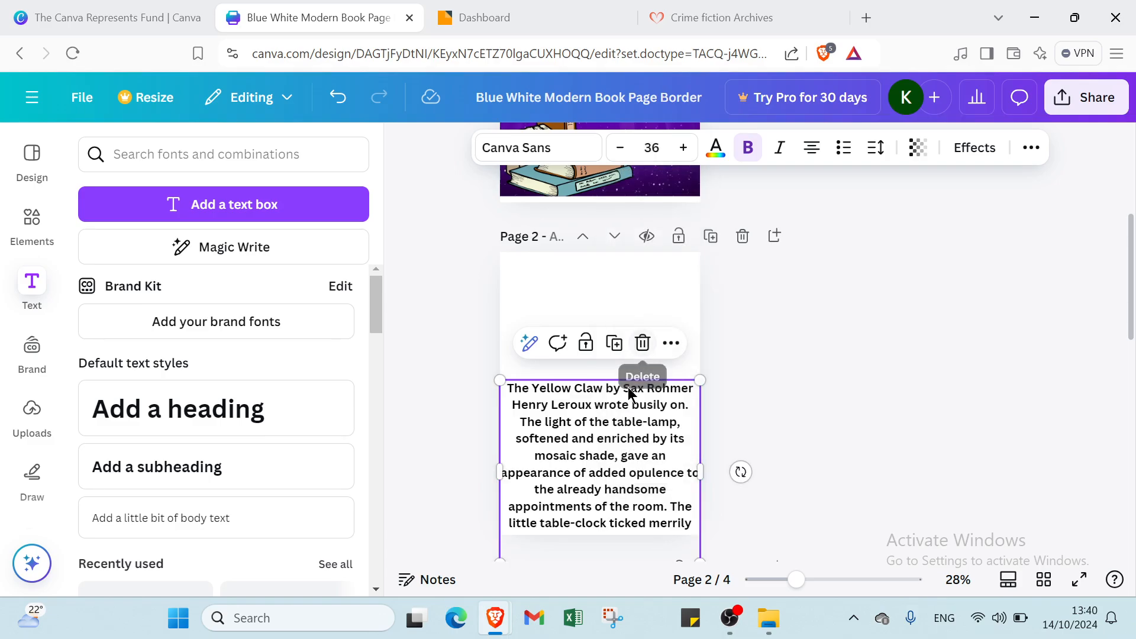
drag(601, 437, 599, 345)
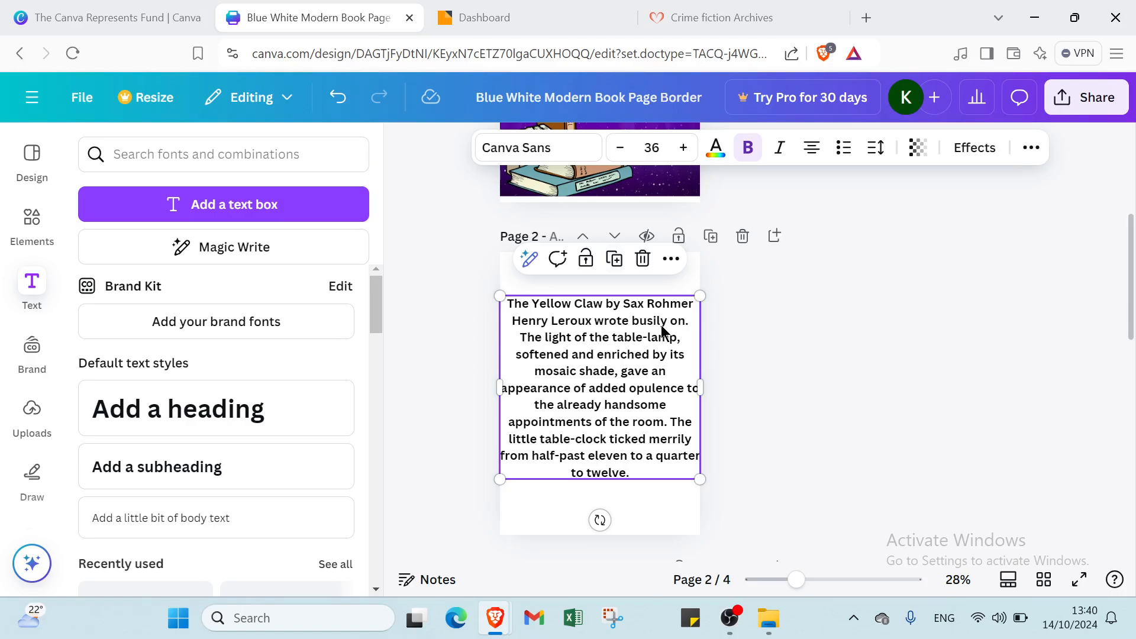
double_click(681, 324)
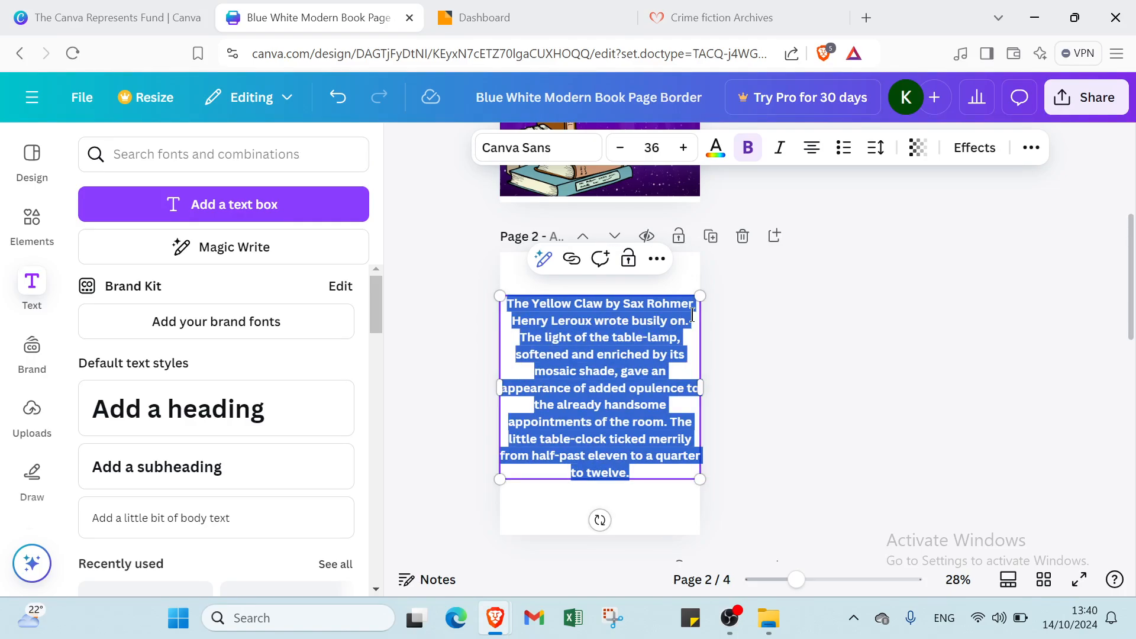
click(688, 319)
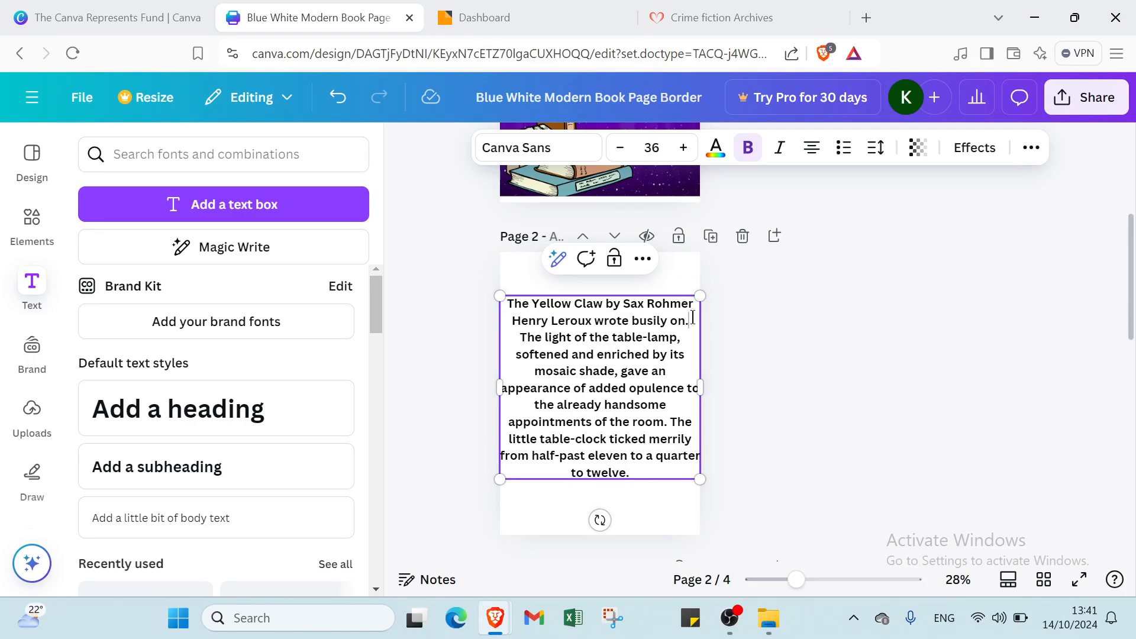
key(Return)
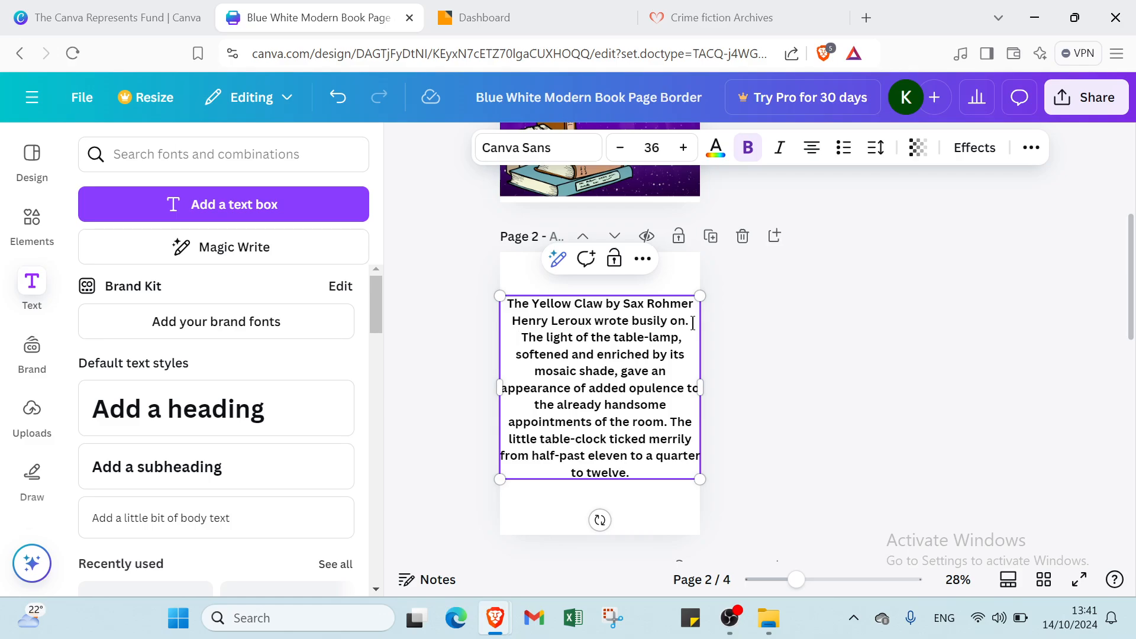
key(Return)
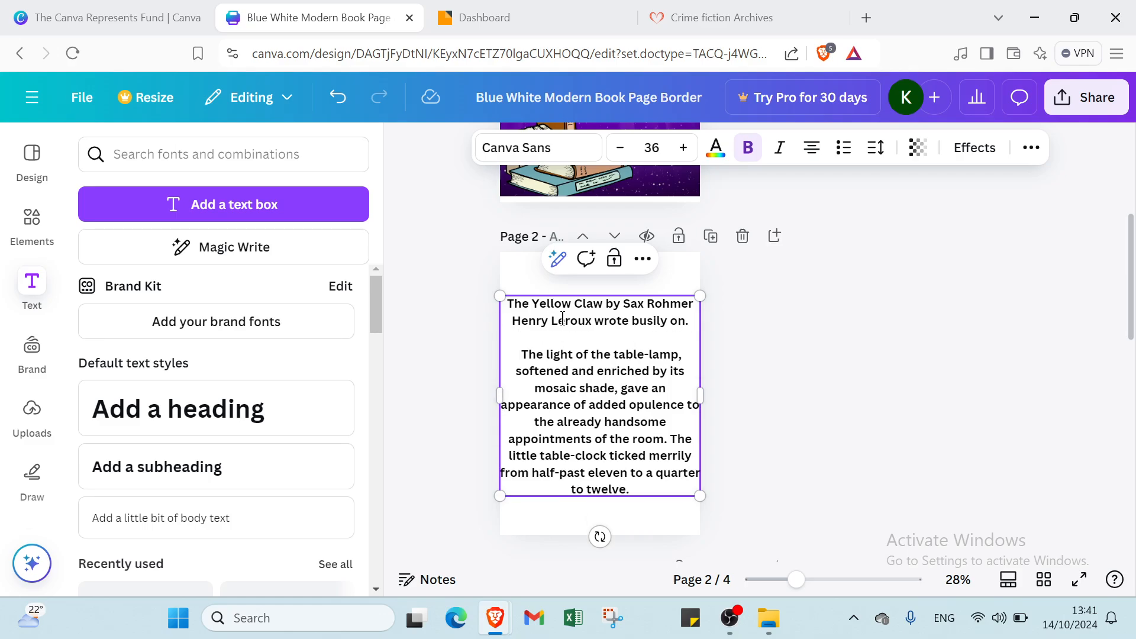
drag(643, 421, 644, 451)
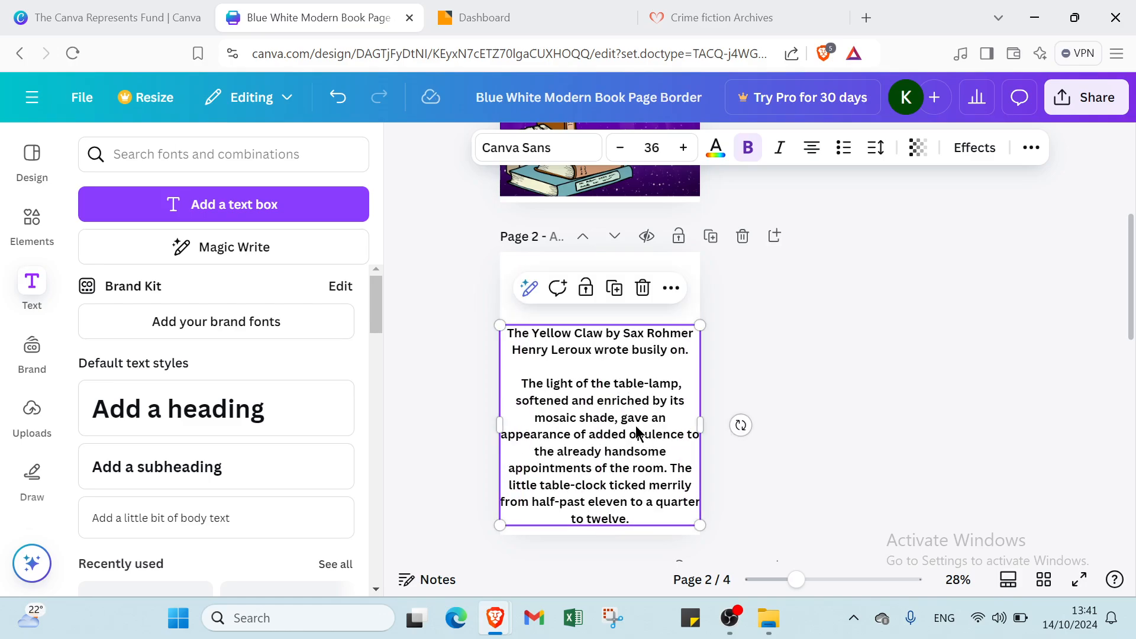
double_click(582, 334)
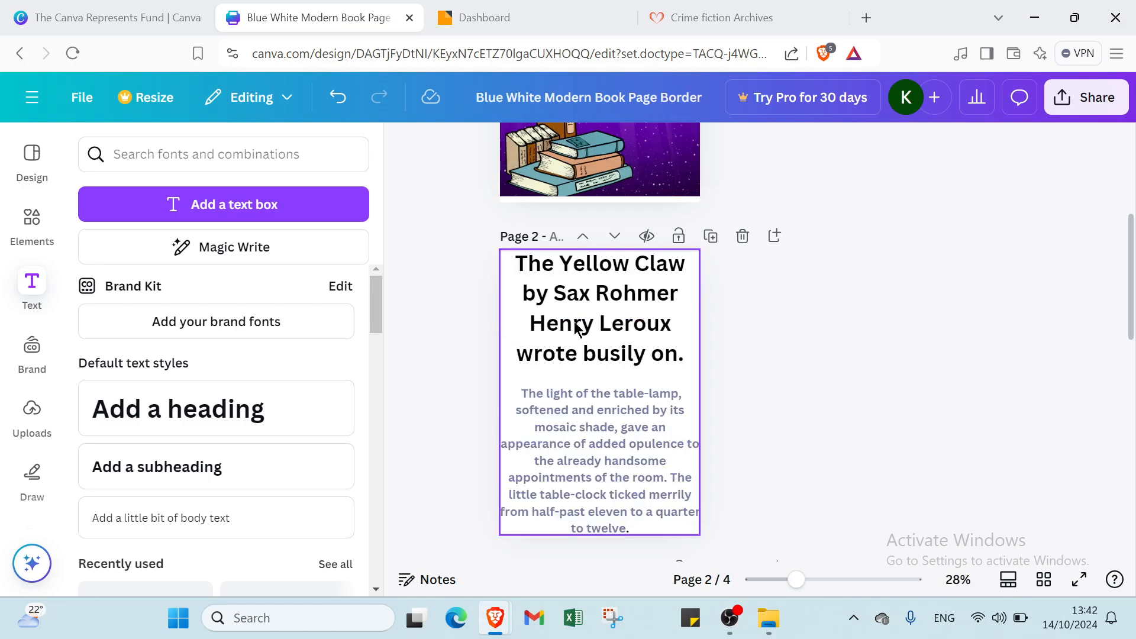
scroll(580, 425, down, 6)
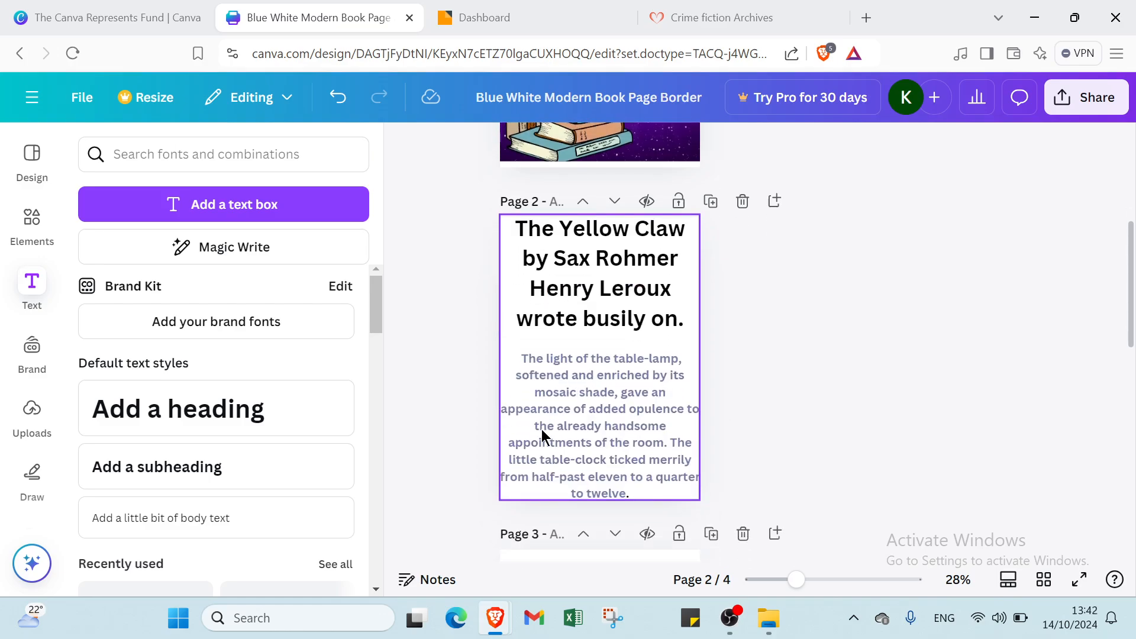
scroll(583, 368, up, 3)
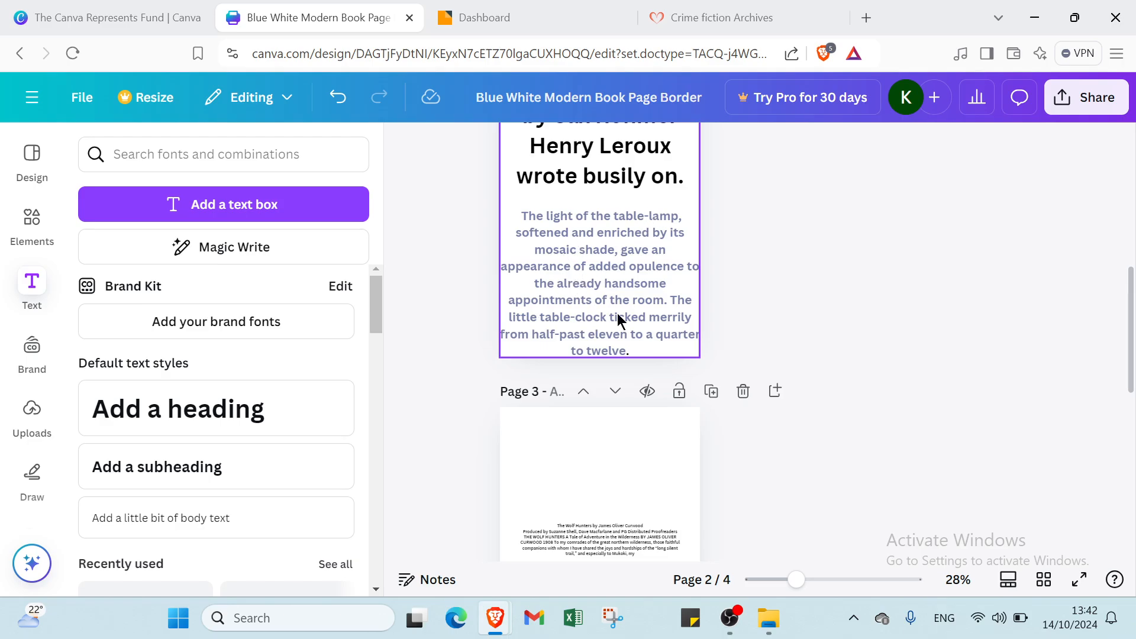
scroll(532, 373, up, 2)
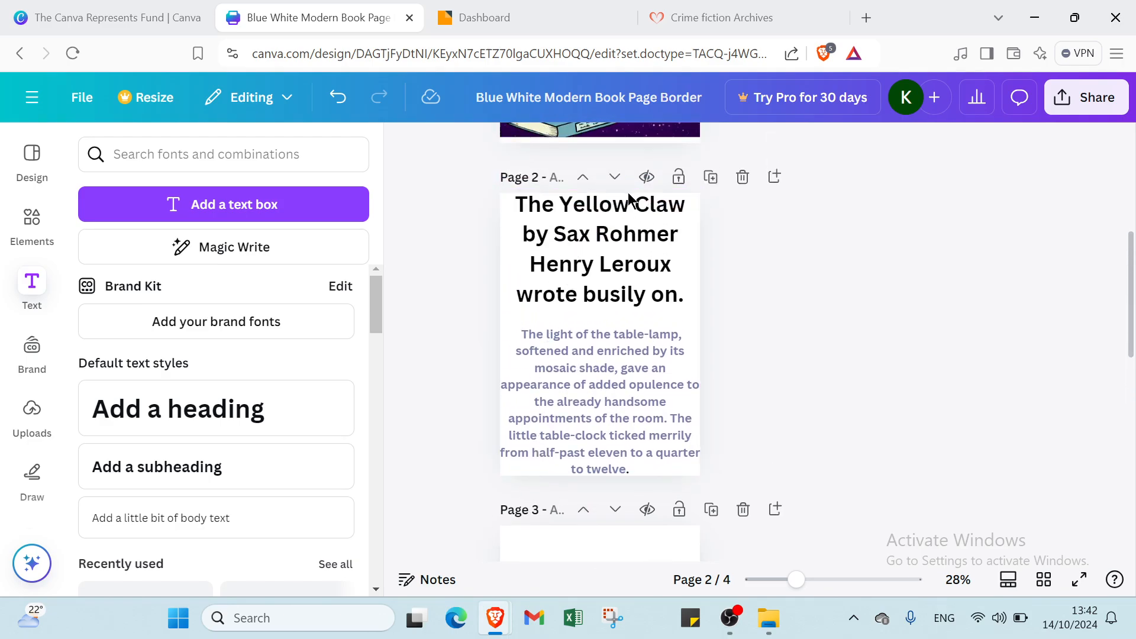
- Set the page 3 excerpt text to size 36 and move it higher
scroll(566, 338, down, 5)
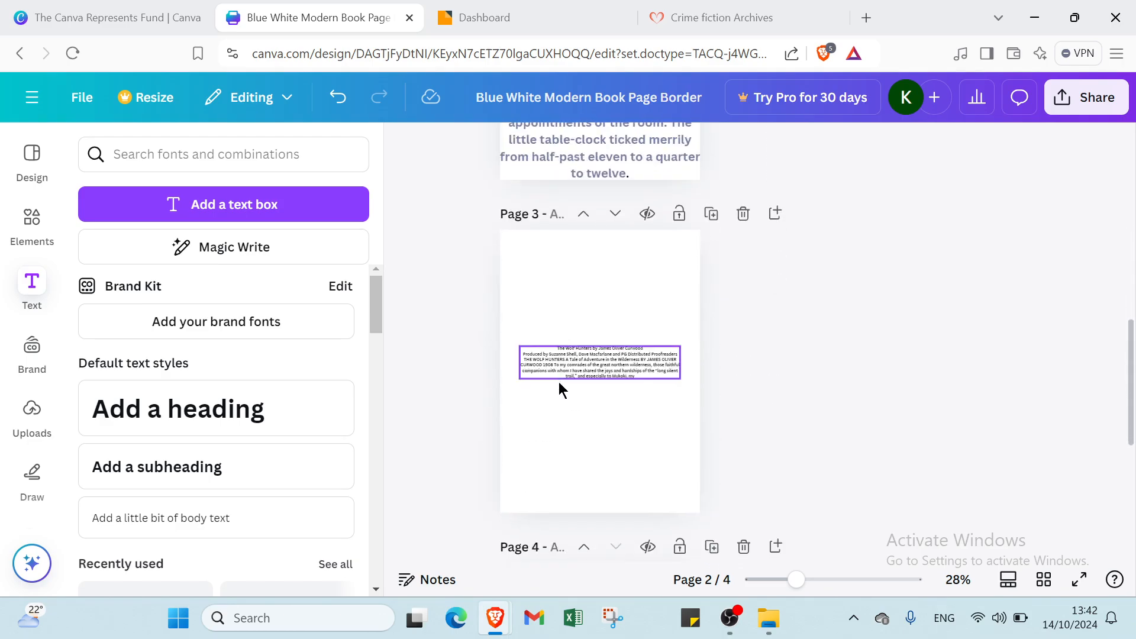
click(567, 355)
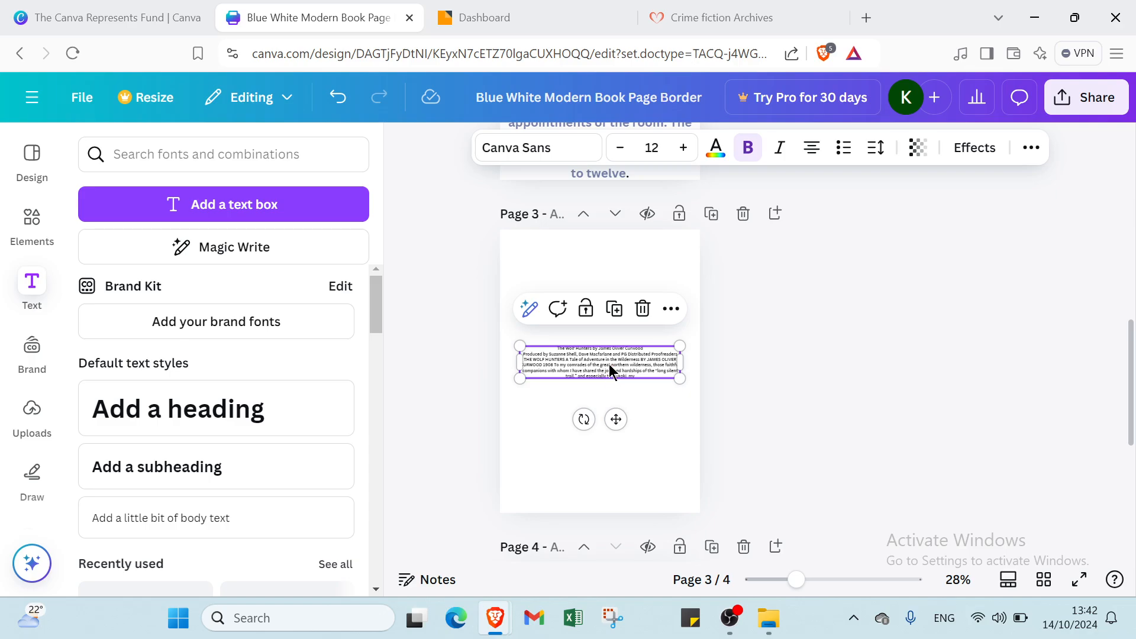
click(653, 148)
scroll(657, 388, down, 4)
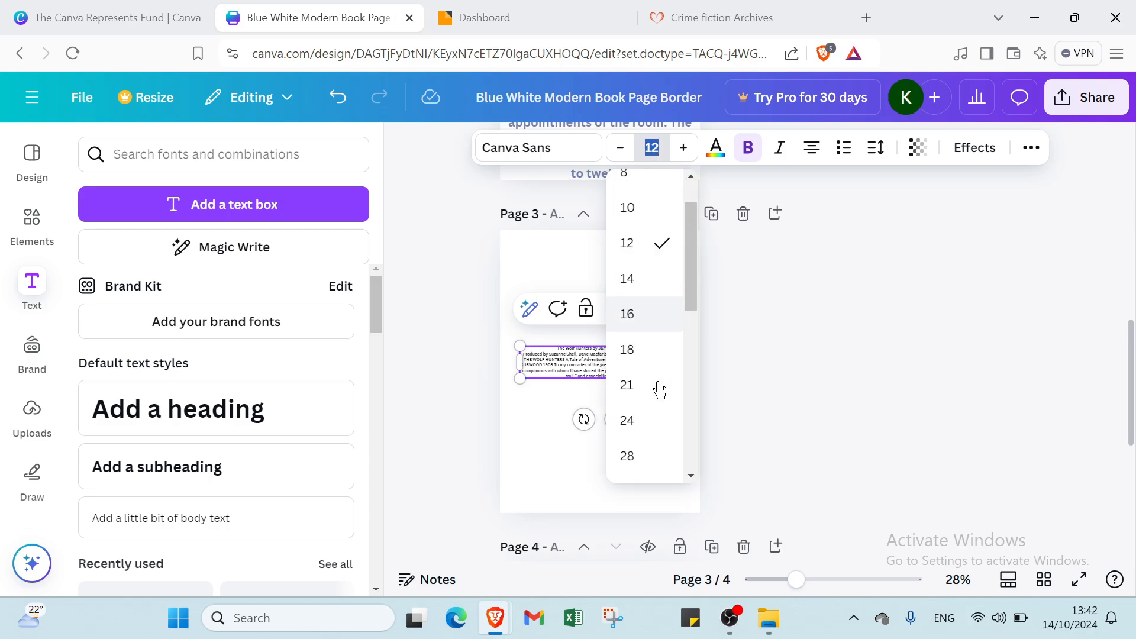
click(643, 348)
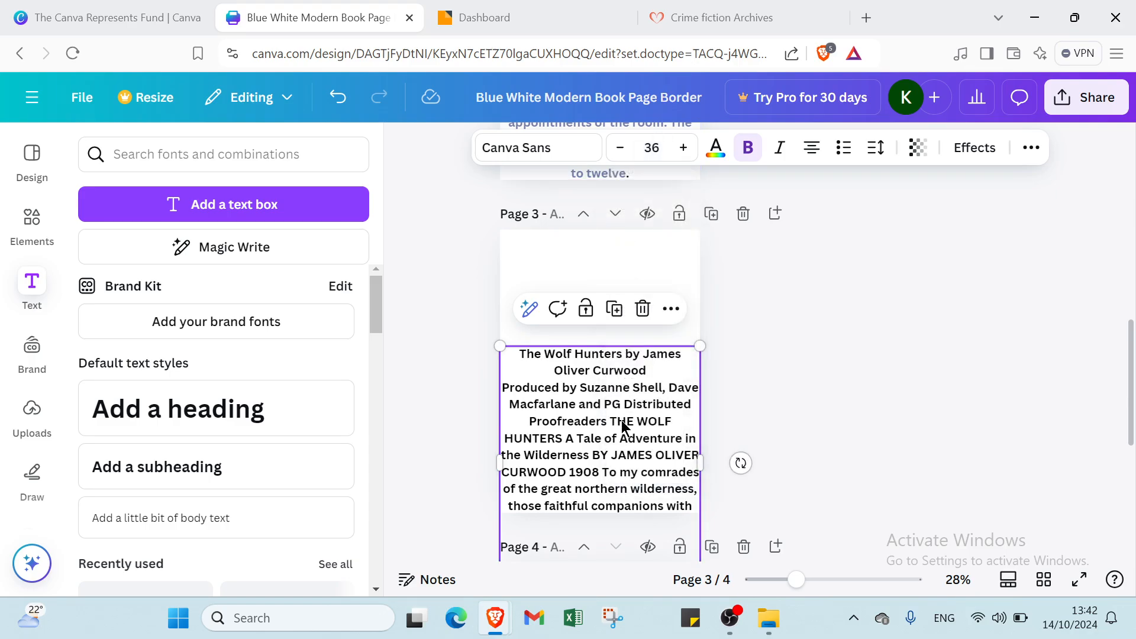
drag(623, 425, 627, 355)
- Enlarge the excerpt's opening lines, through 'Produced by Suzanne', to size 64
double_click(537, 290)
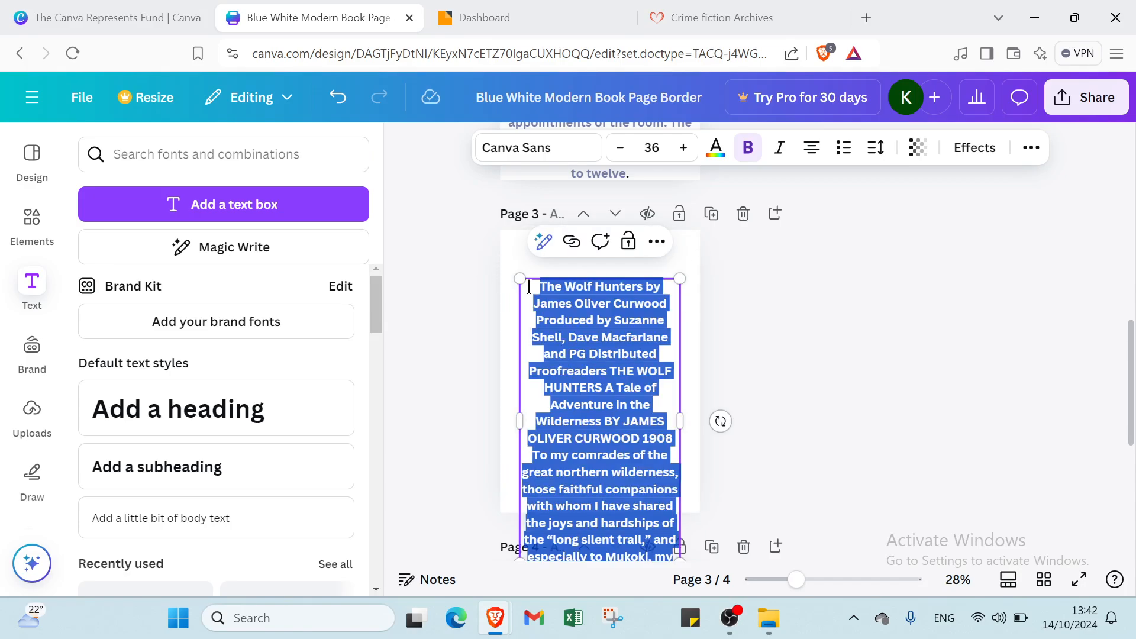
drag(537, 289, 663, 317)
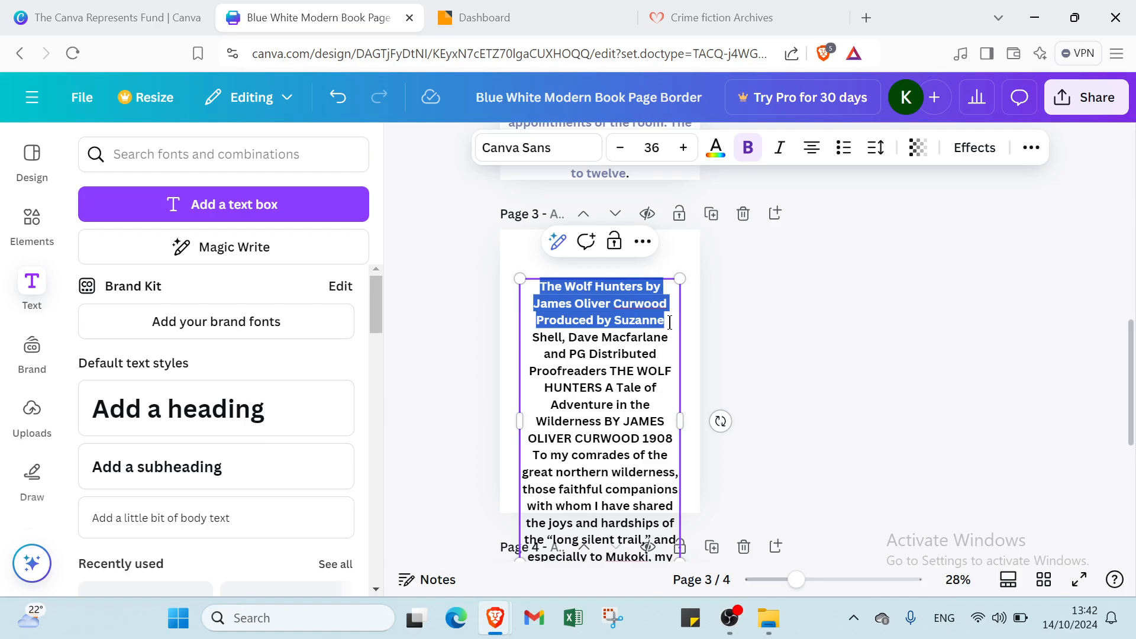
mouse_move(670, 322)
mouse_down()
mouse_move(676, 294)
mouse_move(690, 325)
mouse_move(680, 325)
mouse_up()
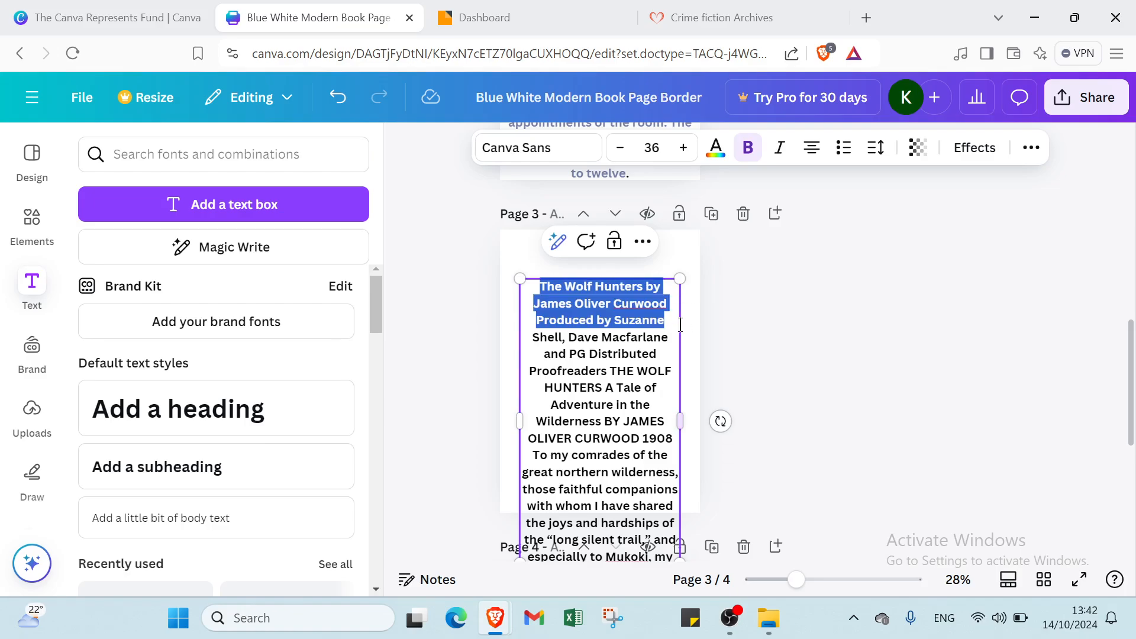
click(650, 147)
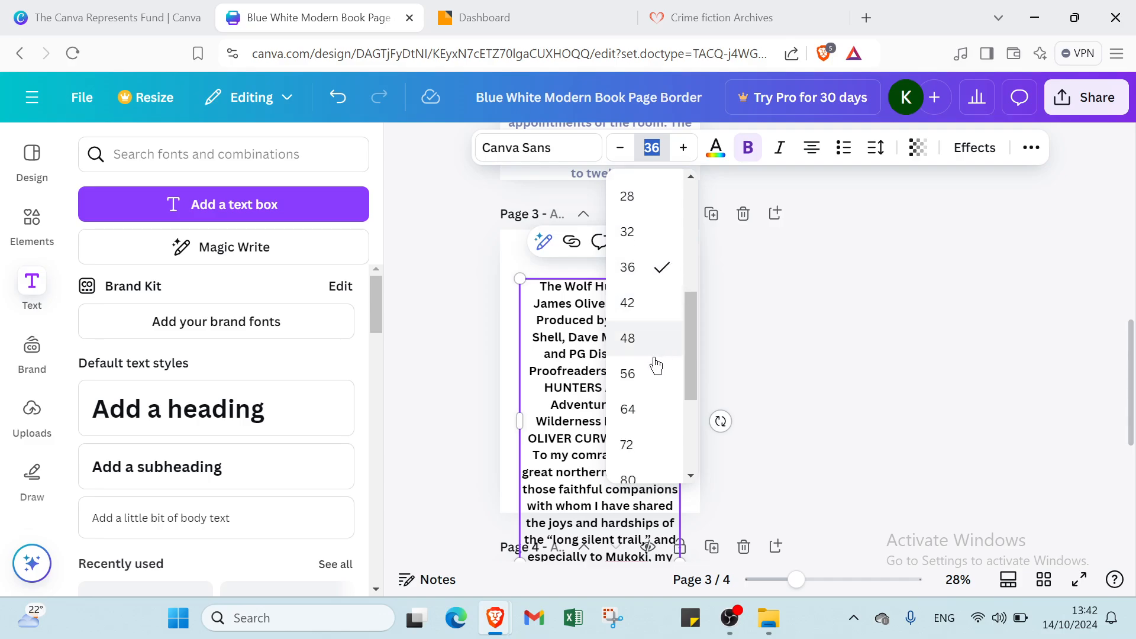
click(646, 409)
scroll(681, 405, down, 1)
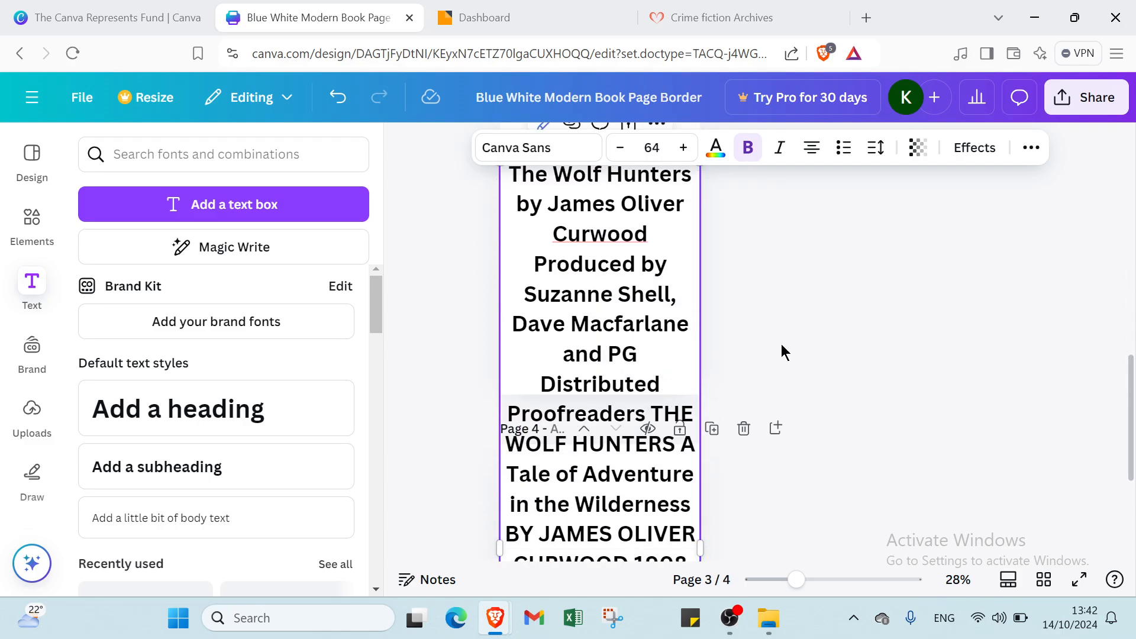
- Undo the move and the 64 size, then place the text box at the top of page 3
click(781, 344)
drag(676, 333, 675, 206)
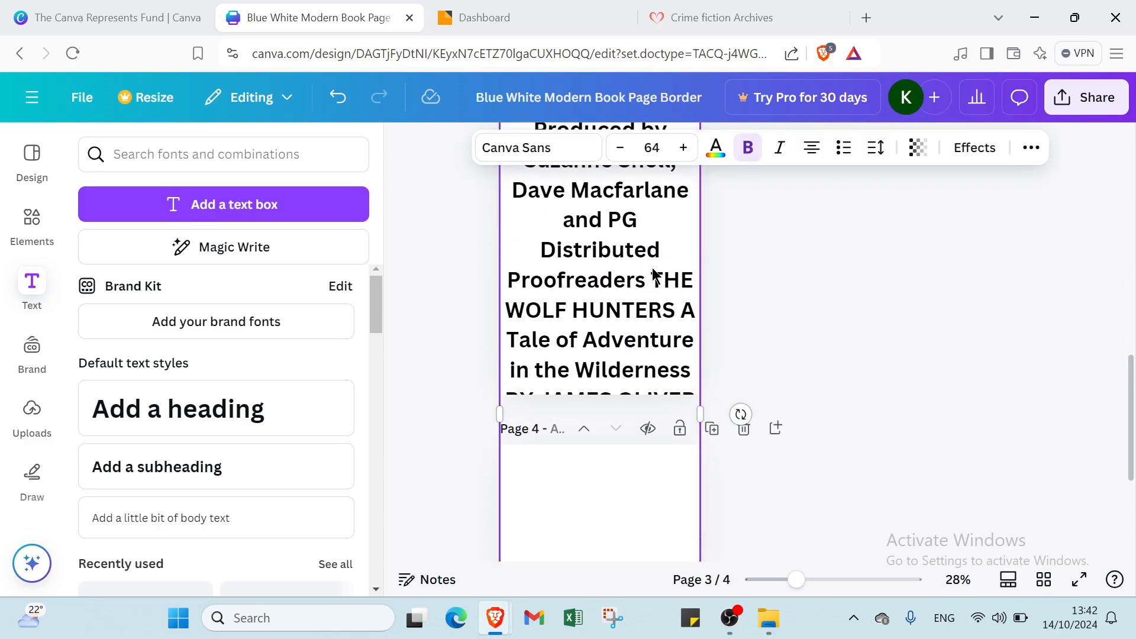
click(337, 97)
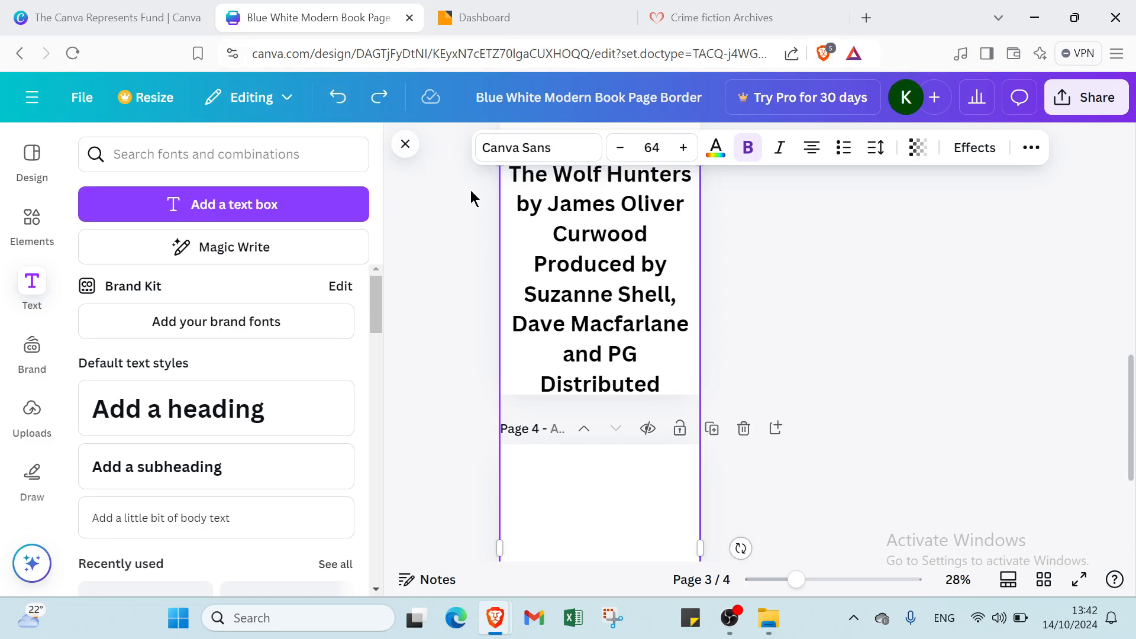
click(337, 97)
scroll(619, 324, up, 2)
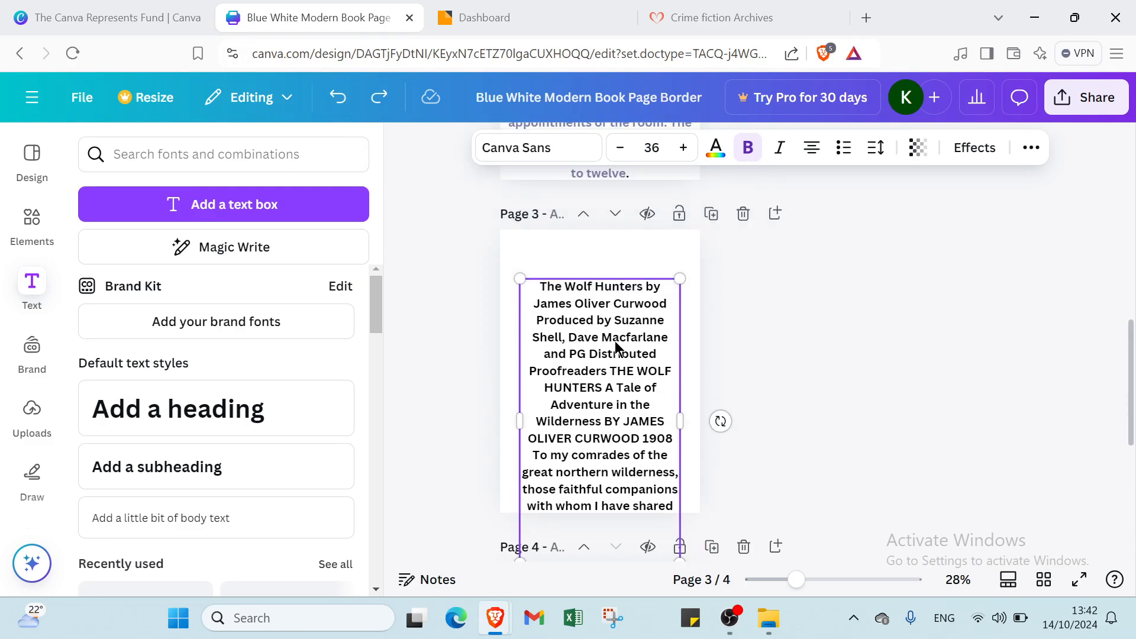
drag(611, 343, 615, 307)
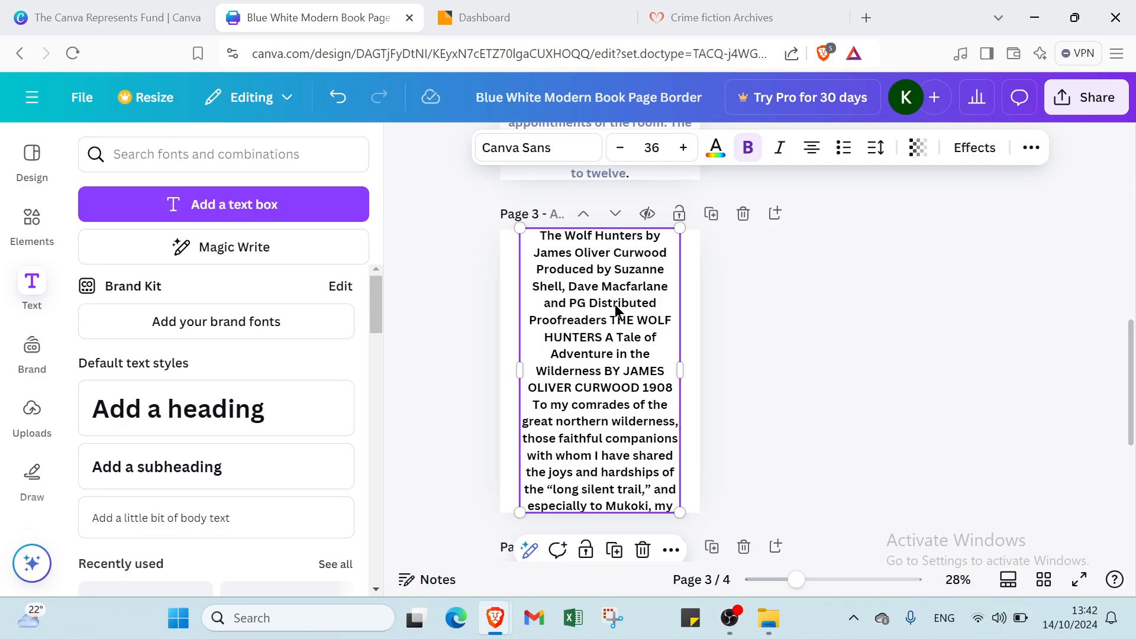
- Colour the page 3 excerpt text grey-blue #767fa7
click(715, 148)
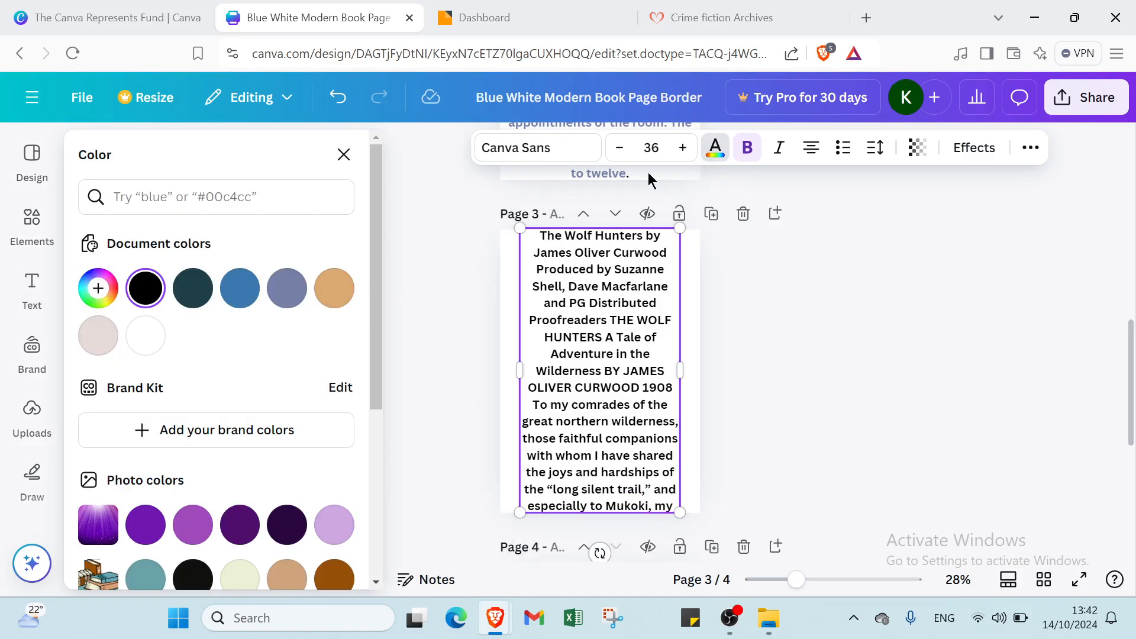
click(300, 298)
click(927, 324)
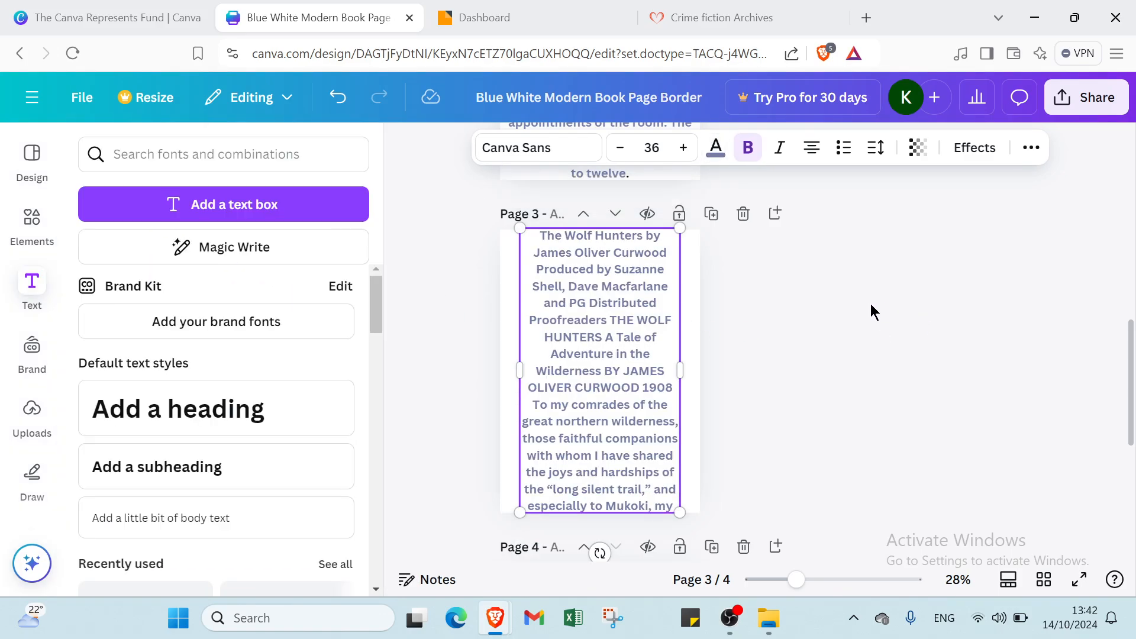
- Make page 4's Hollow Needle excerpt size 36, move it up, and colour it #767fa7
scroll(801, 432, down, 3)
click(591, 525)
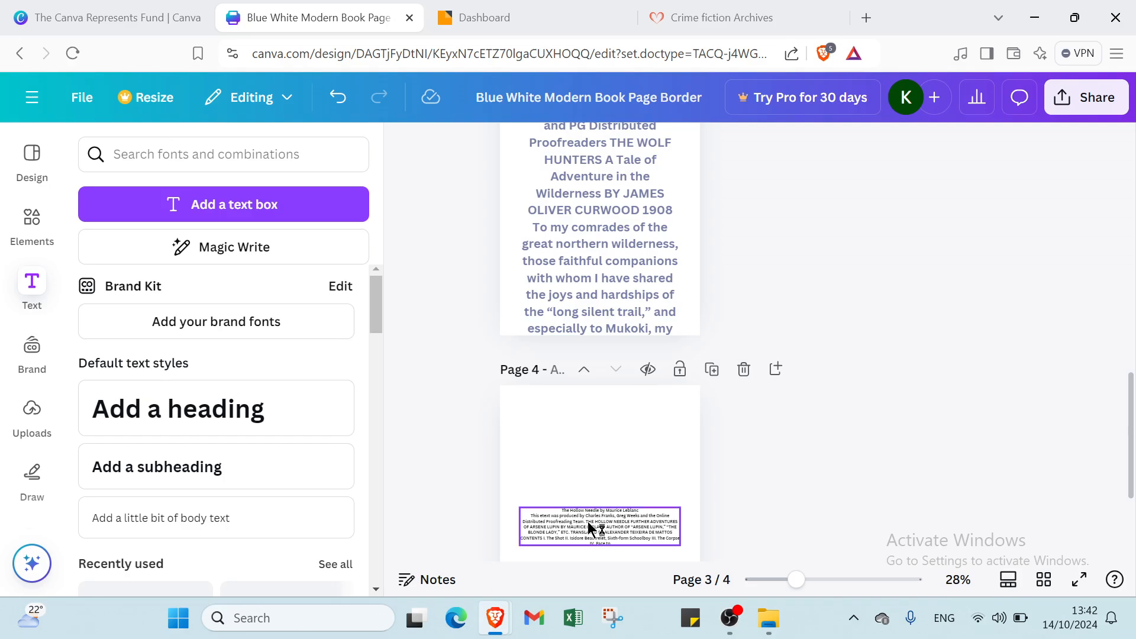
click(656, 148)
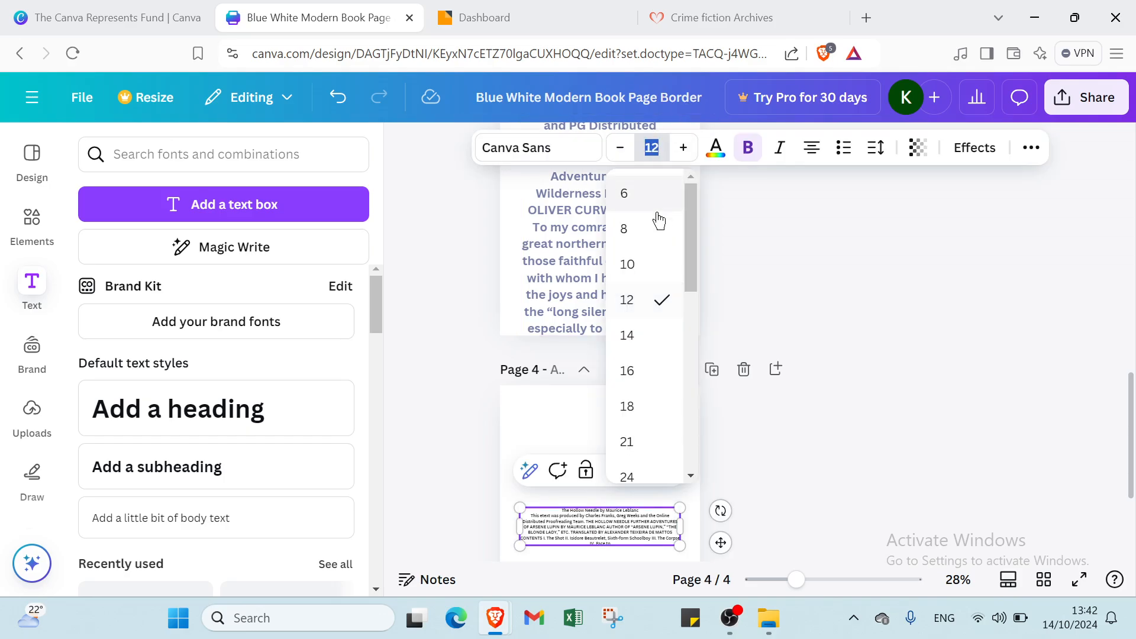
scroll(648, 370, down, 3)
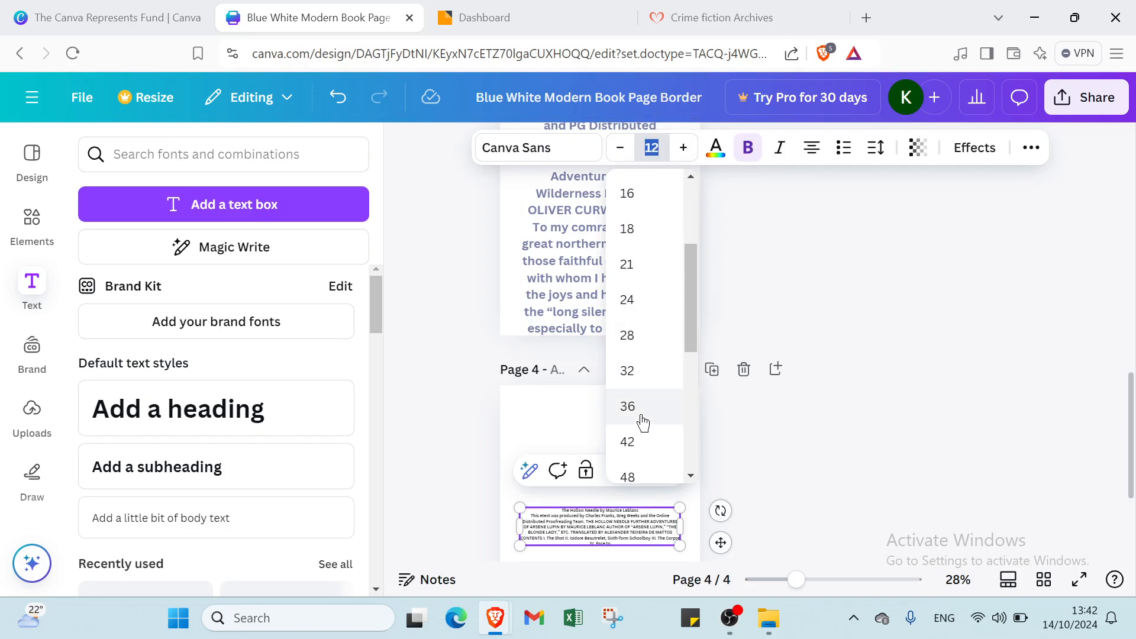
click(643, 423)
scroll(633, 378, down, 3)
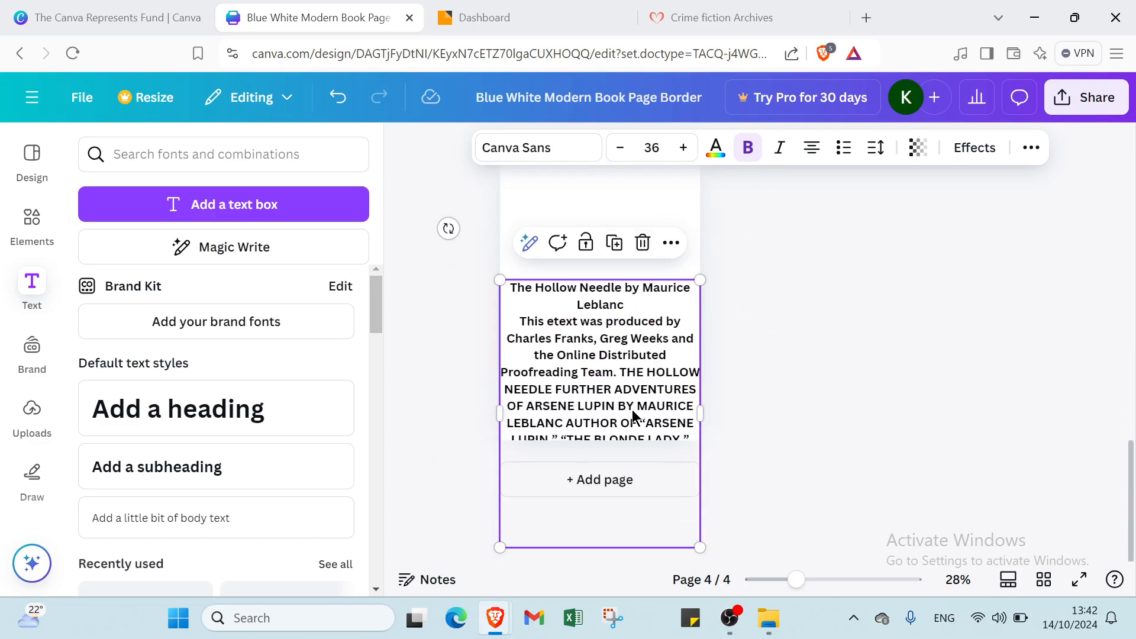
mouse_move(631, 357)
mouse_down()
mouse_move(634, 338)
mouse_move(634, 354)
mouse_up()
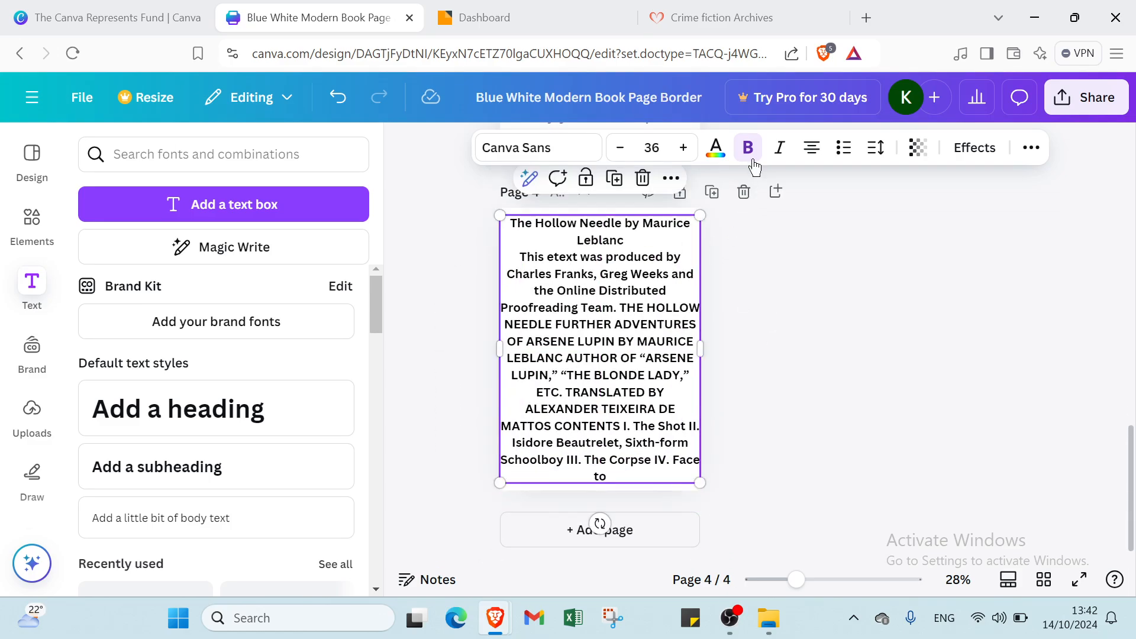
click(717, 150)
click(300, 290)
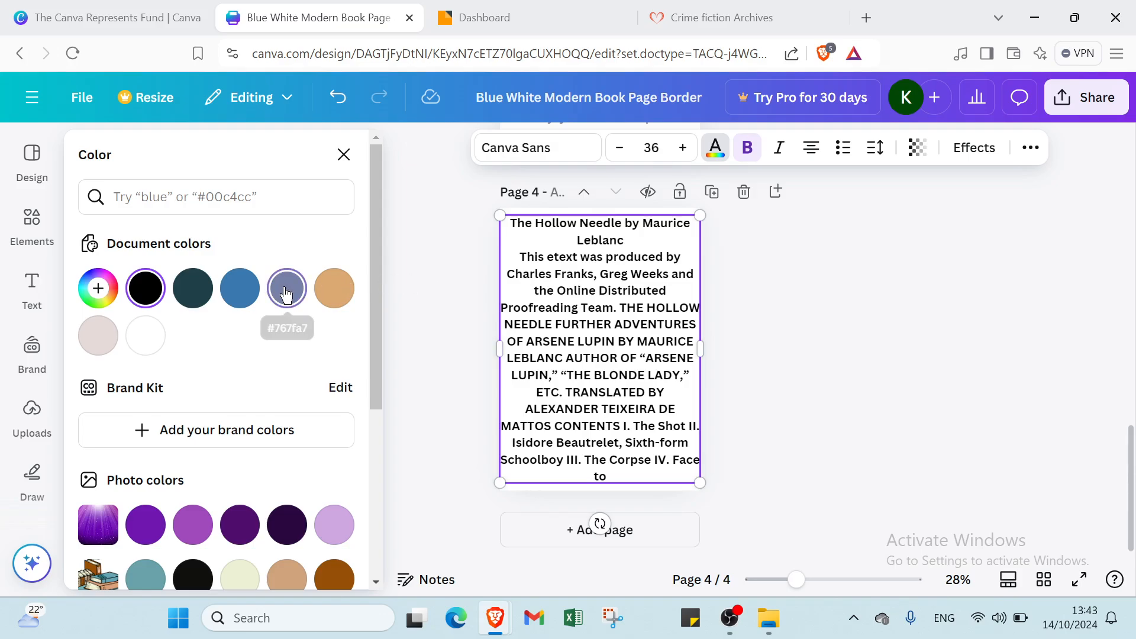
scroll(858, 314, up, 3)
scroll(835, 320, up, 10)
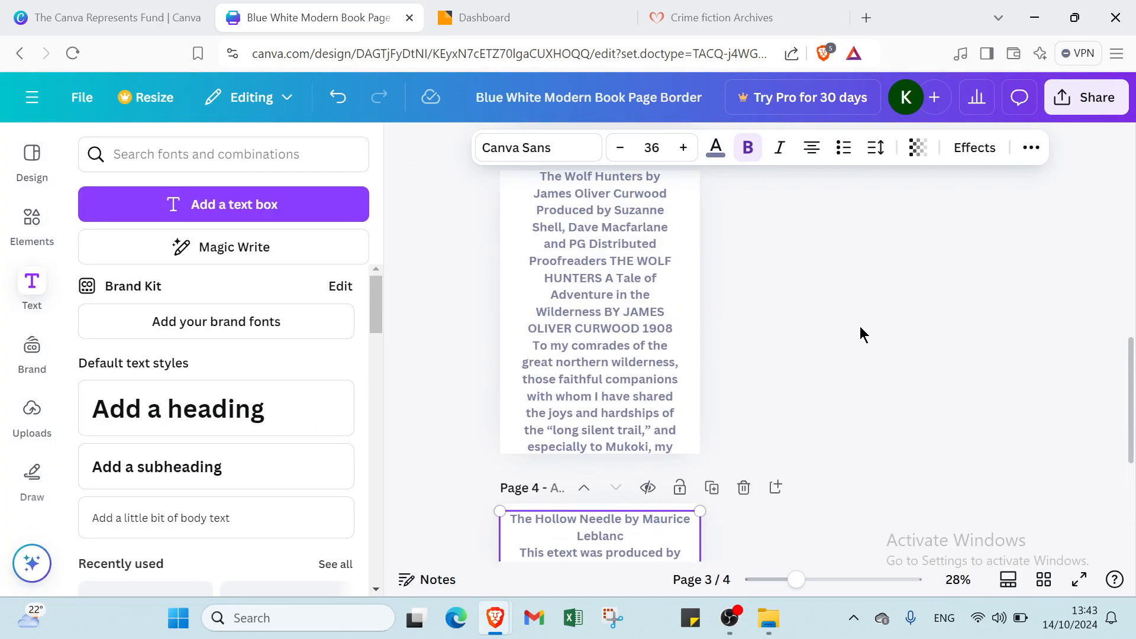
- Publish all 4 pages of the CRIME book design to Simplebooklet Flip and save
scroll(827, 331, up, 1)
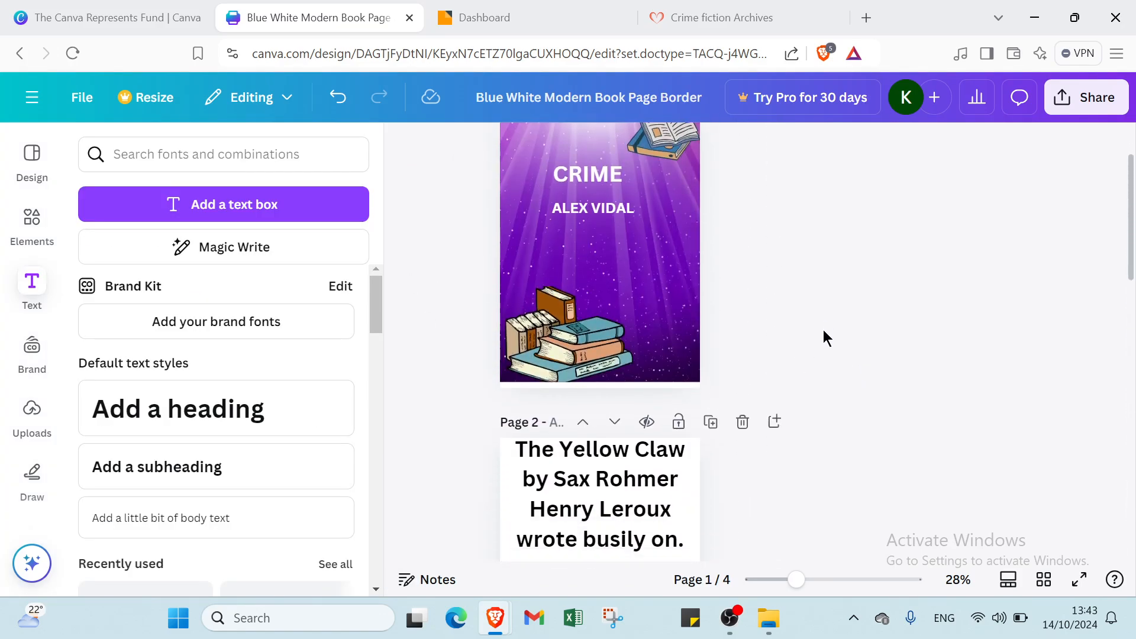
scroll(823, 337, down, 6)
scroll(821, 335, down, 7)
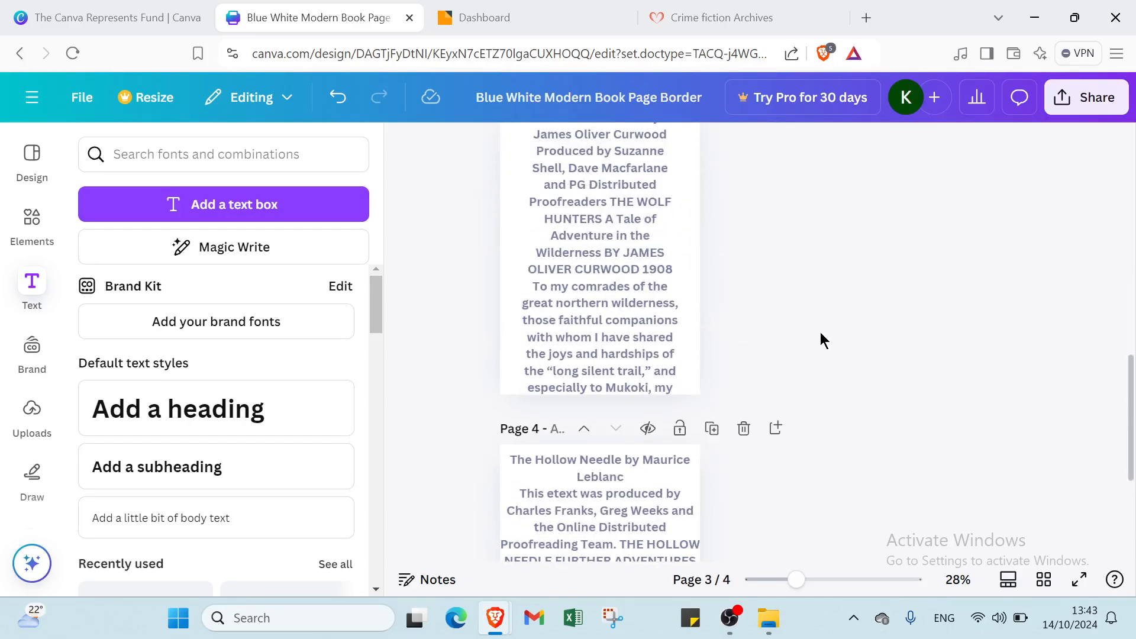
click(1056, 102)
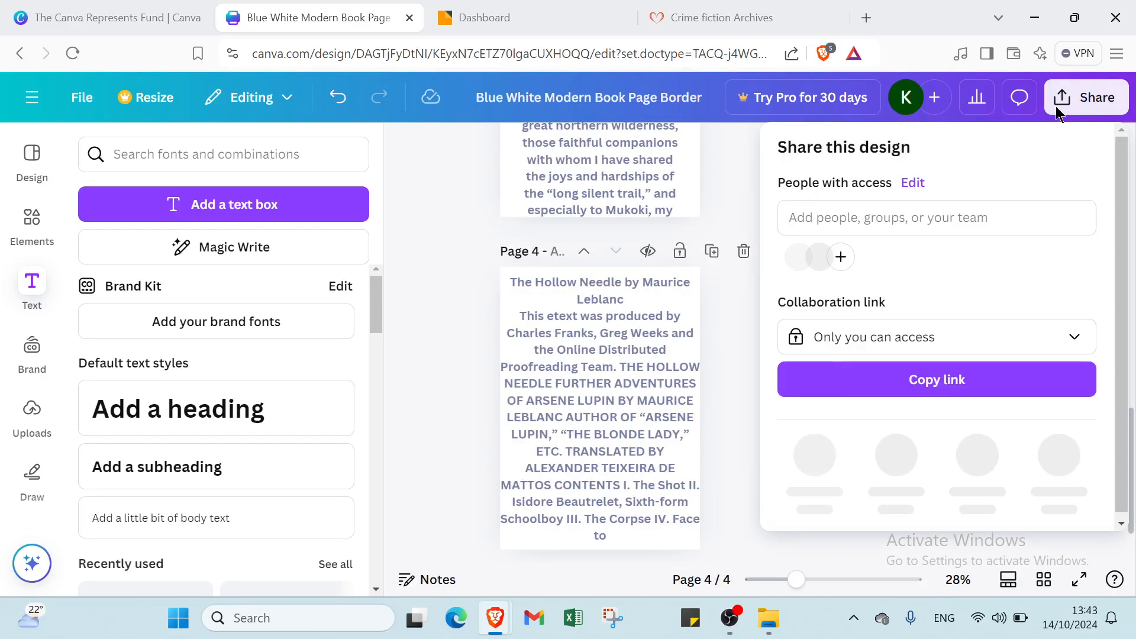
click(1055, 467)
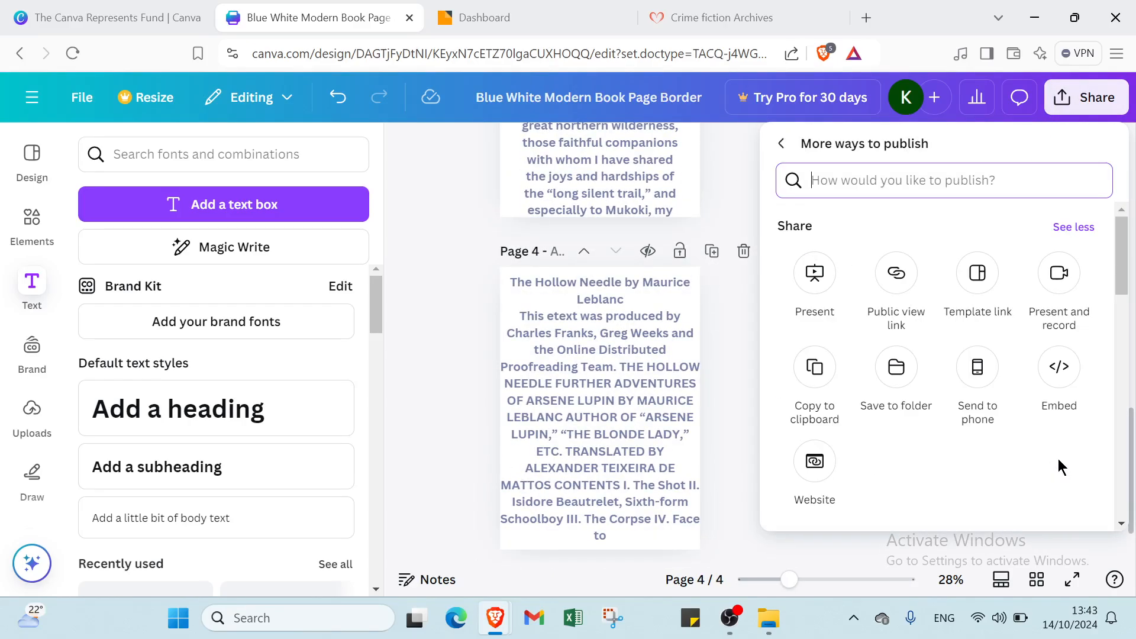
scroll(841, 422, down, 10)
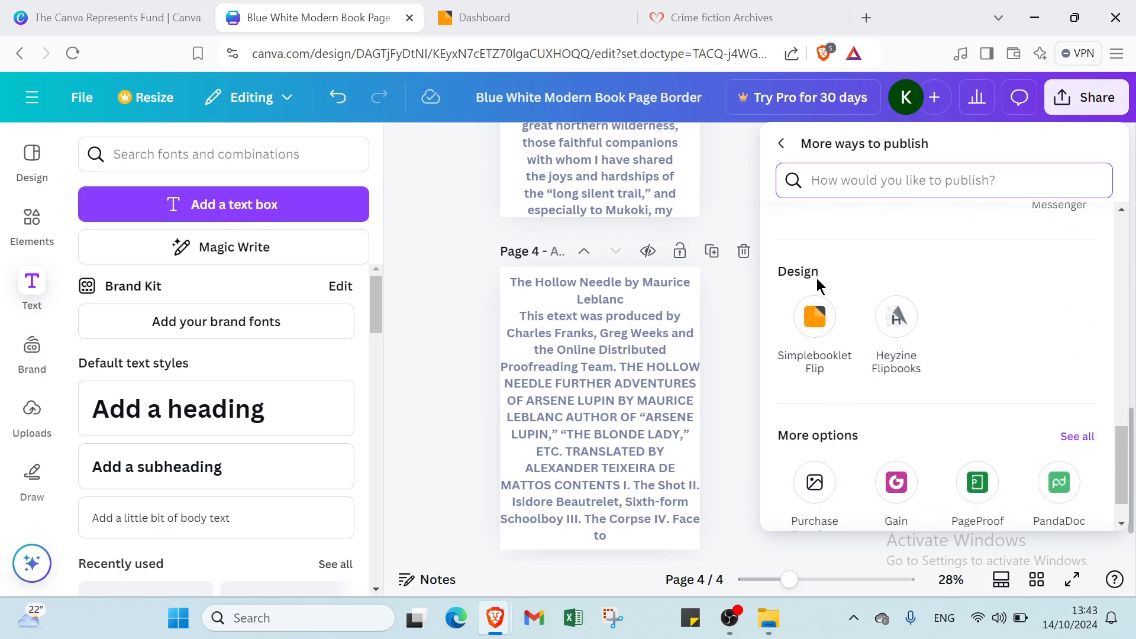
click(824, 328)
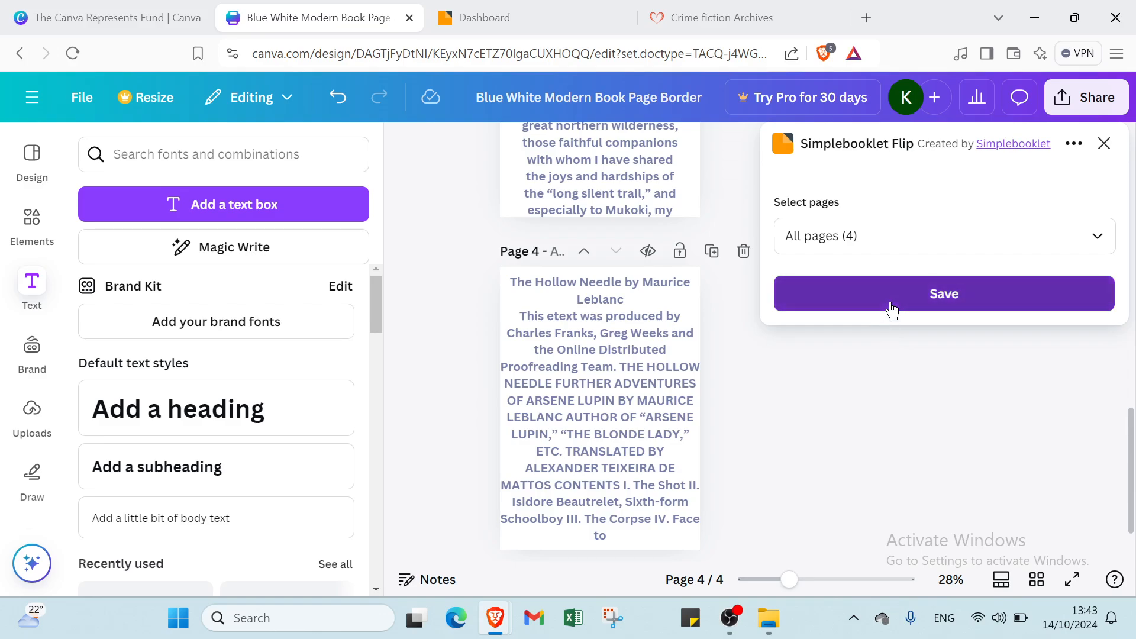
click(892, 309)
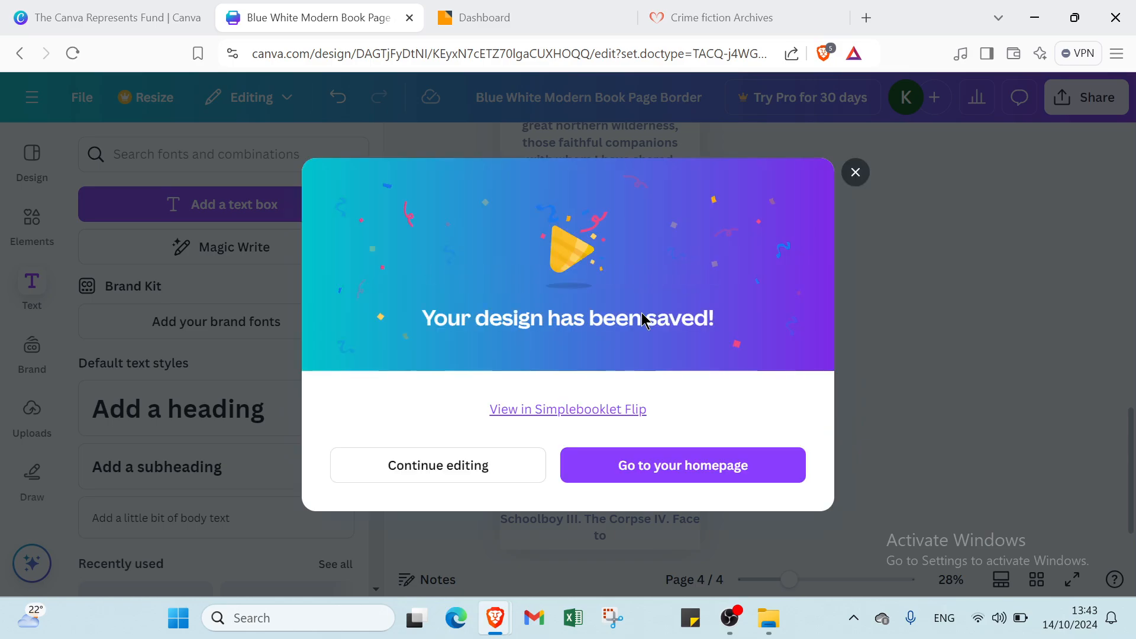
- Convert the saved design to a flipbook, preview through page 4/4, then return to the dashboard
click(600, 410)
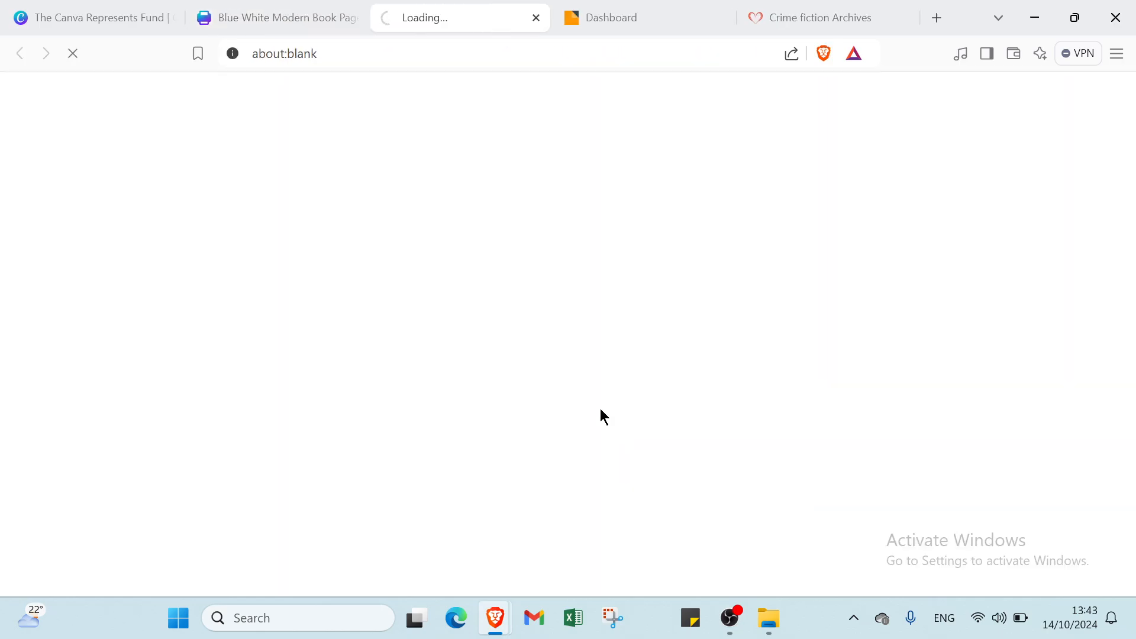
click(719, 19)
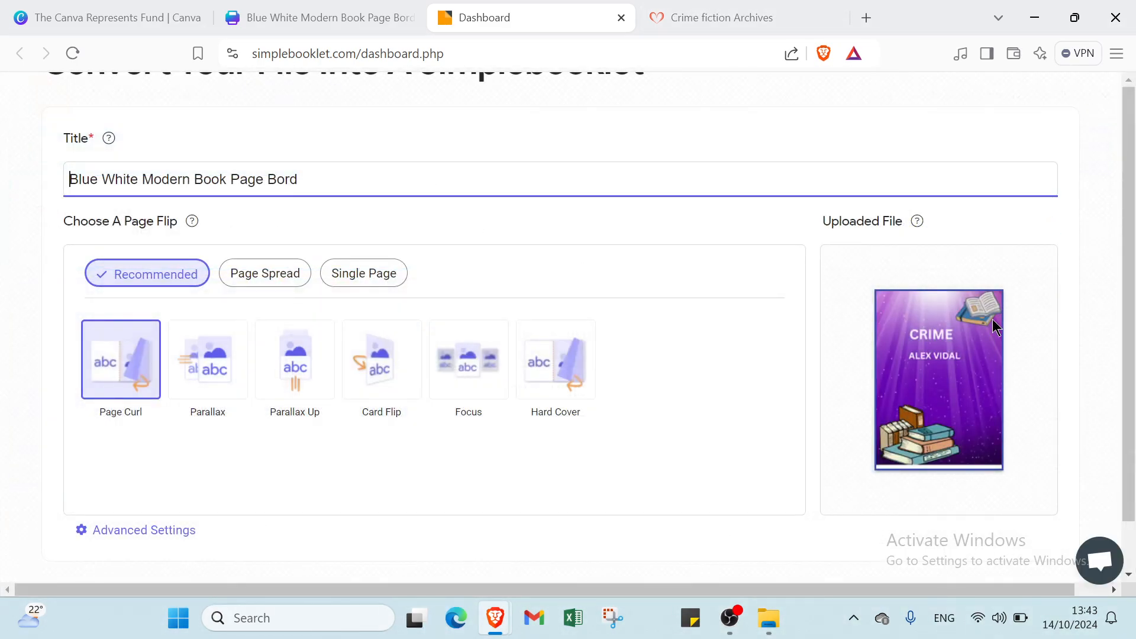
click(1033, 550)
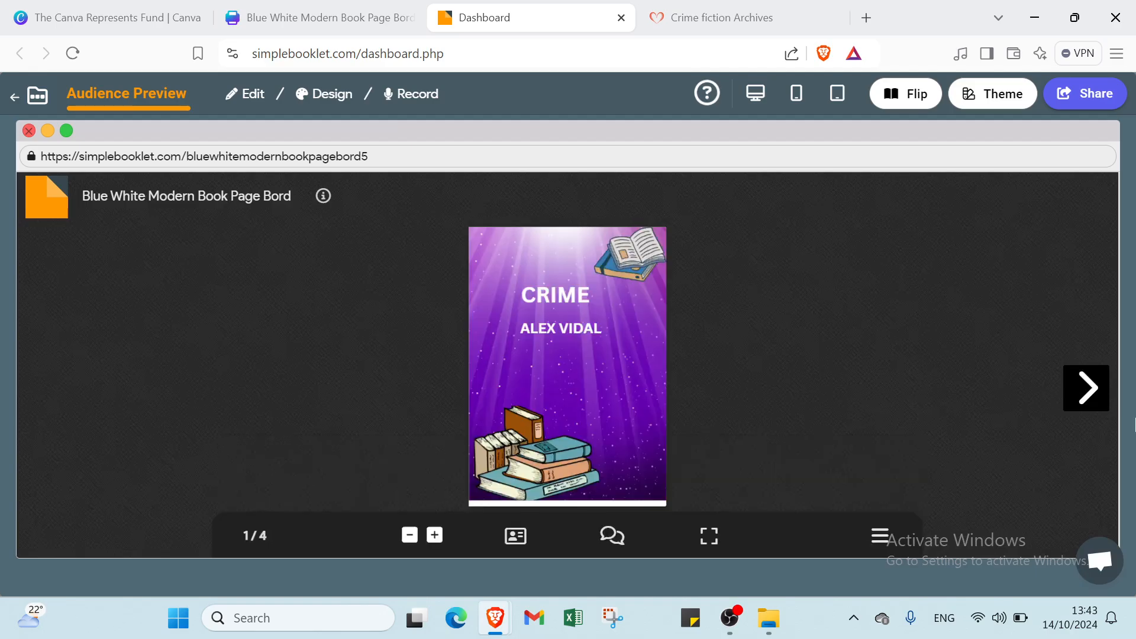
click(1087, 391)
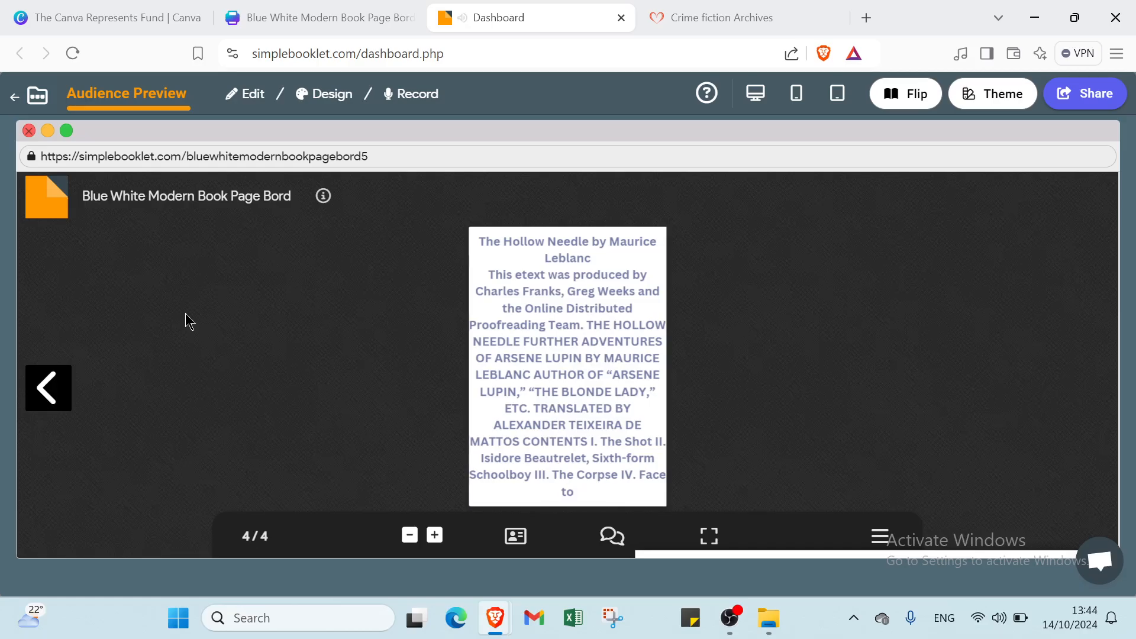
click(8, 101)
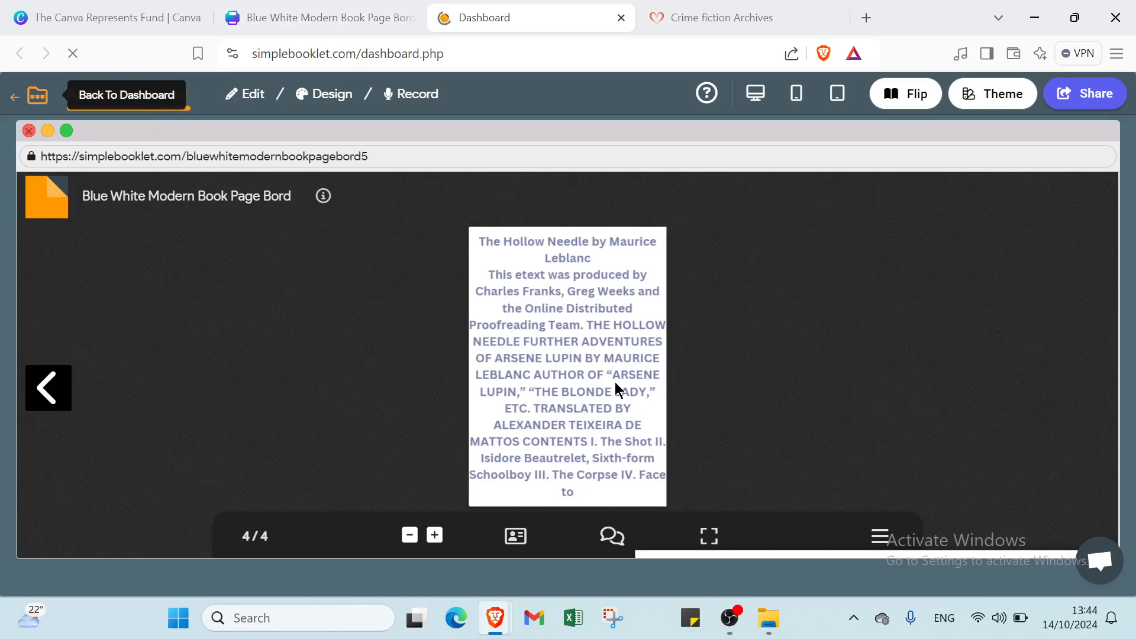
- Edit the Blue White Modern Book Page Bord booklet from the dashboard list
scroll(793, 488, down, 2)
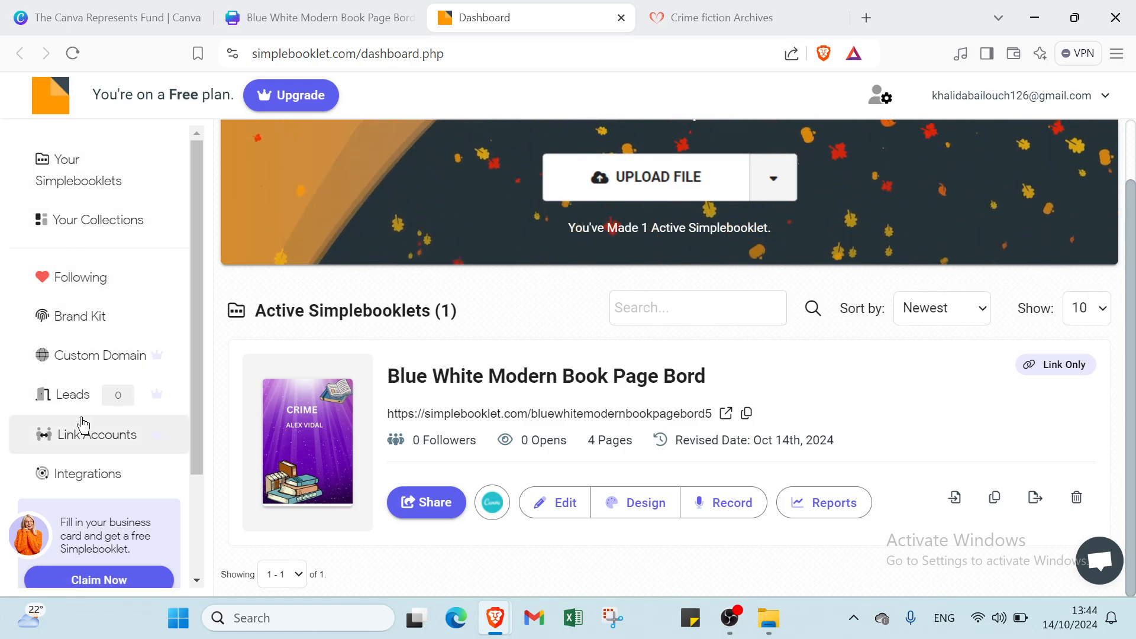
scroll(77, 458, down, 2)
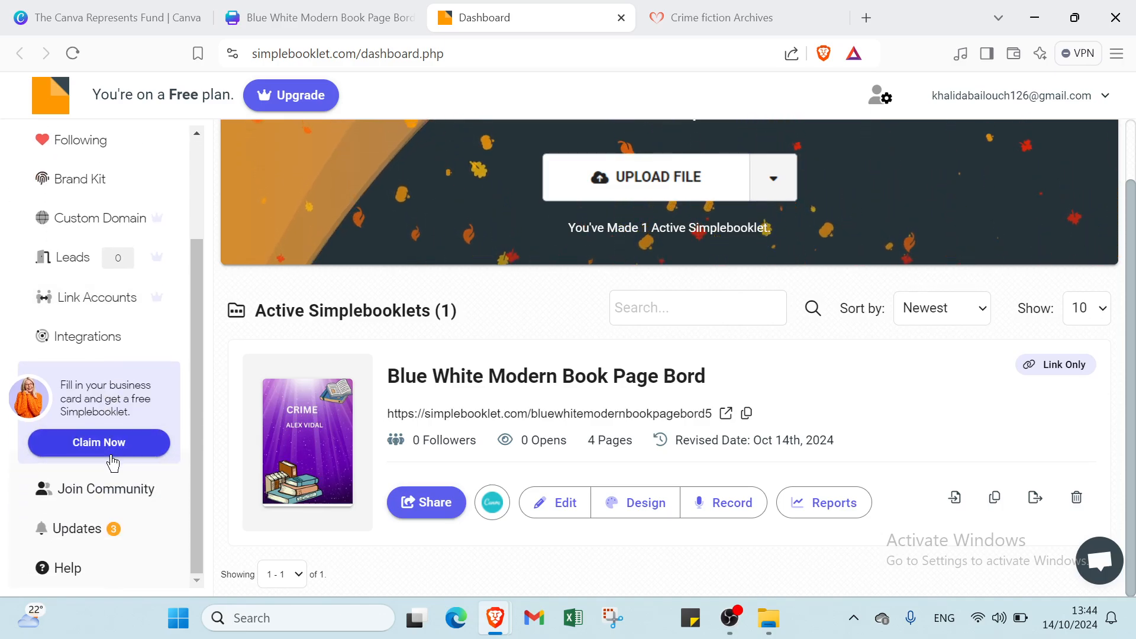
click(561, 504)
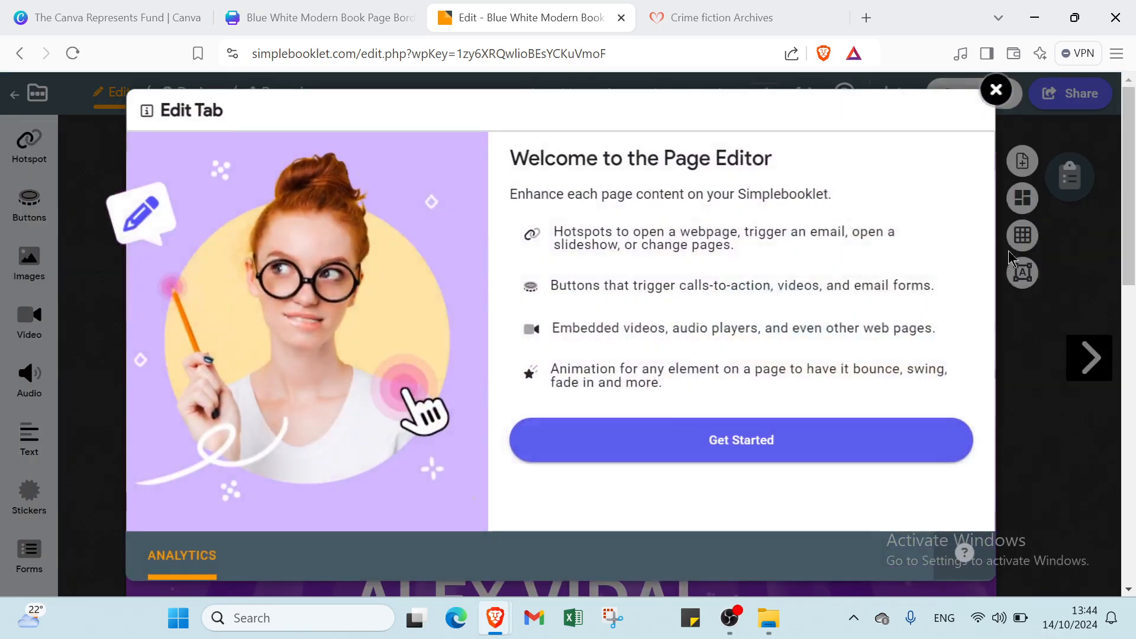
- Dismiss the editor welcome, review booklet pages 1 and 2, then go back to the dashboard
click(998, 92)
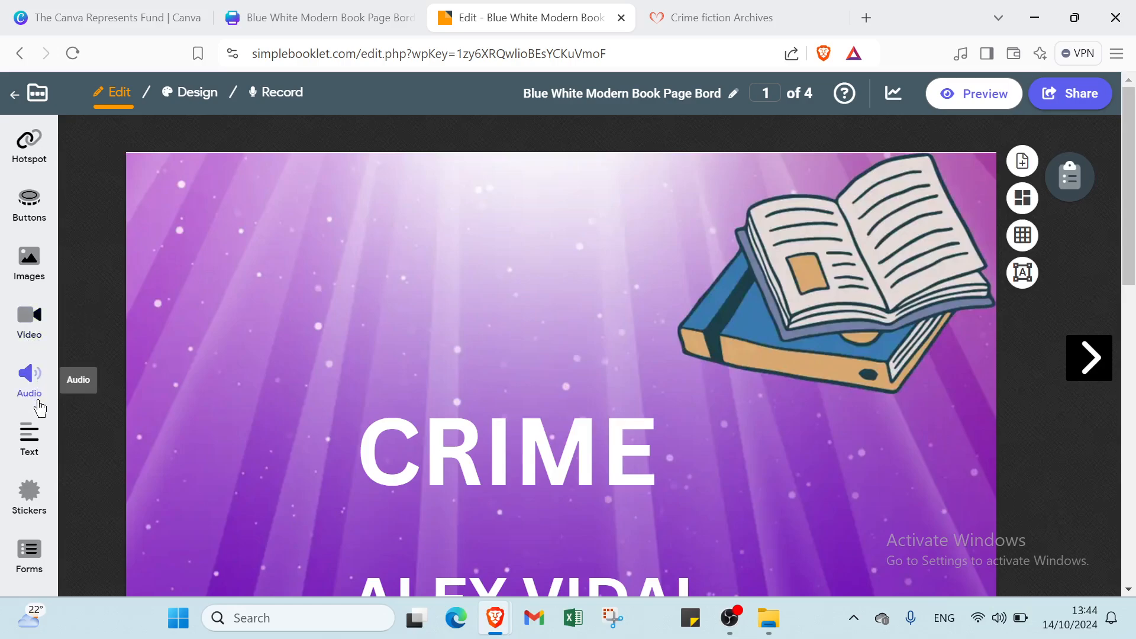
scroll(34, 497, down, 4)
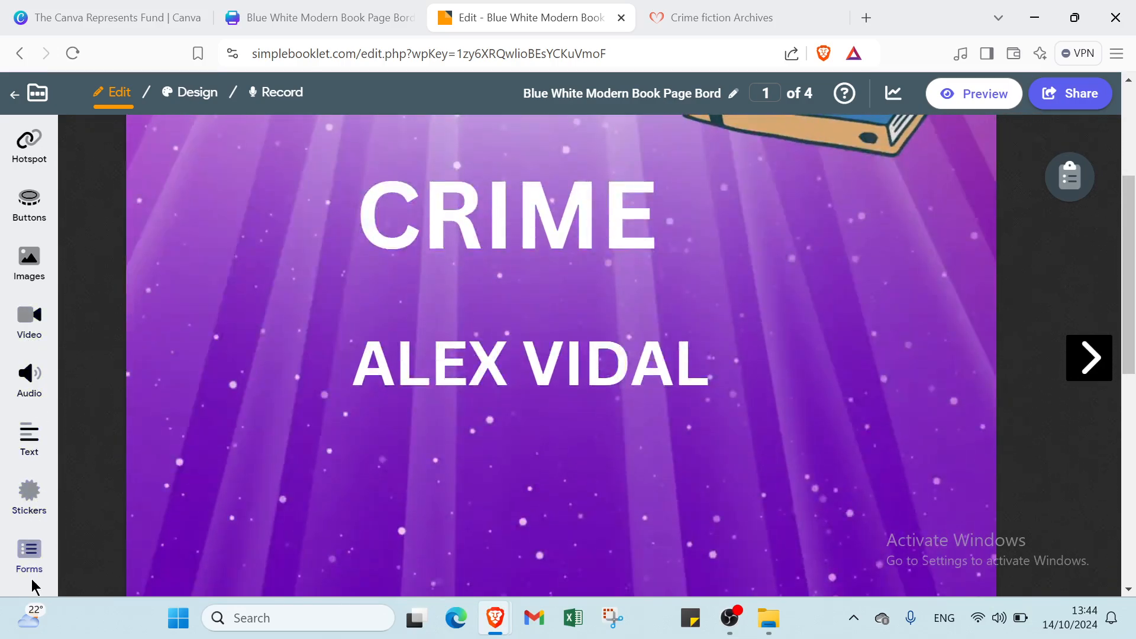
scroll(842, 375, down, 5)
click(1103, 370)
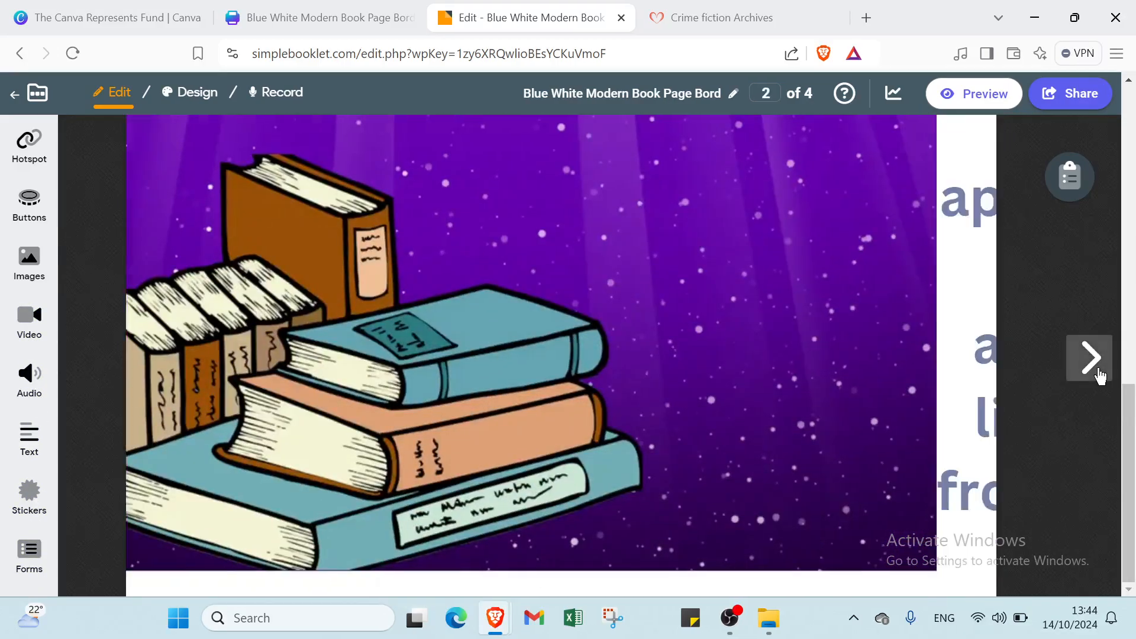
scroll(644, 313, up, 3)
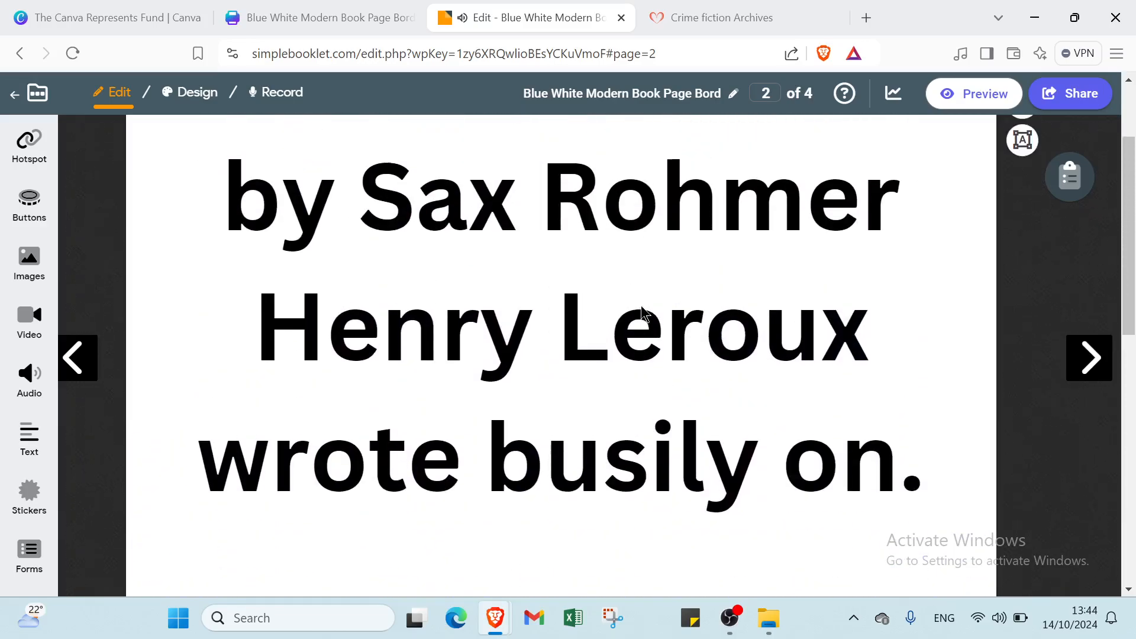
scroll(644, 313, down, 10)
scroll(644, 314, up, 10)
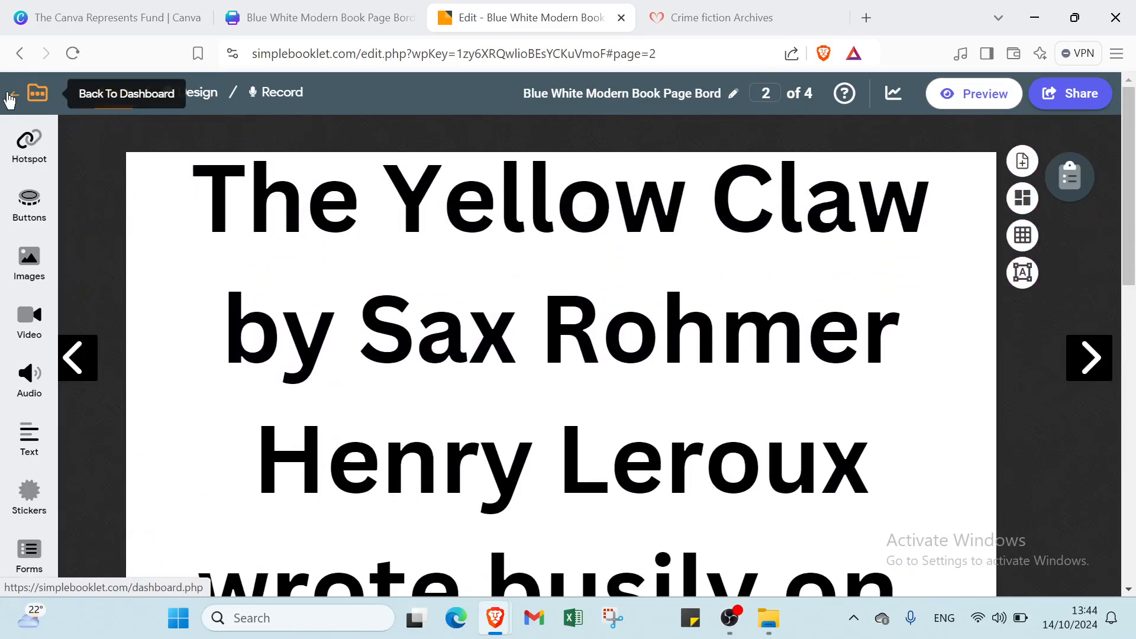
click(28, 95)
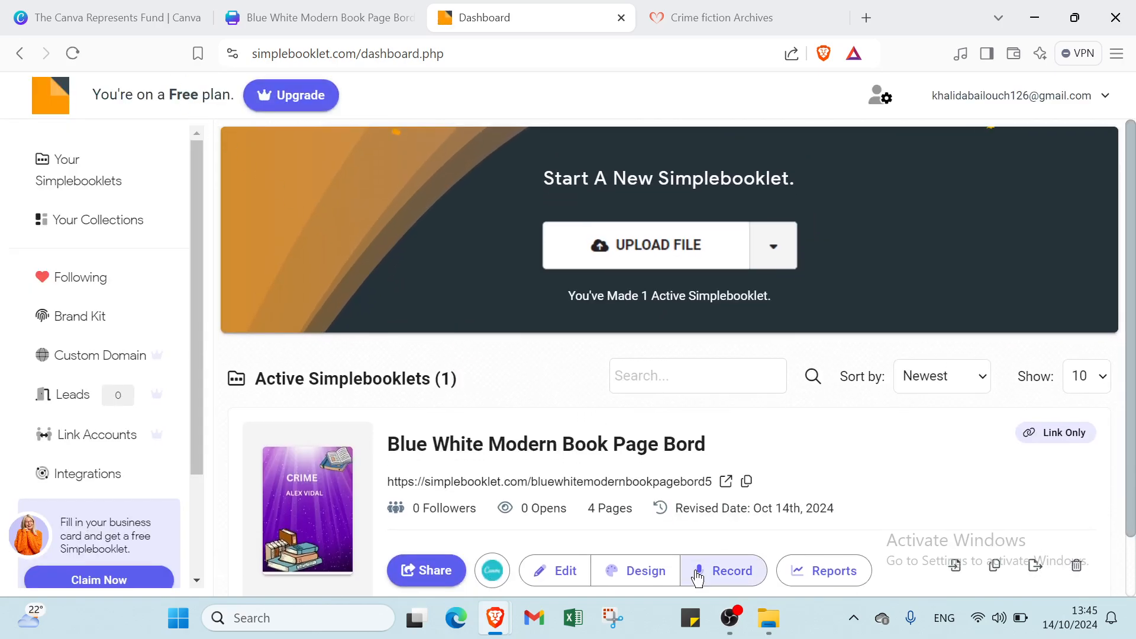
- Minimize the OBS window and switch to The Canva Represents Fund browser tab
click(736, 619)
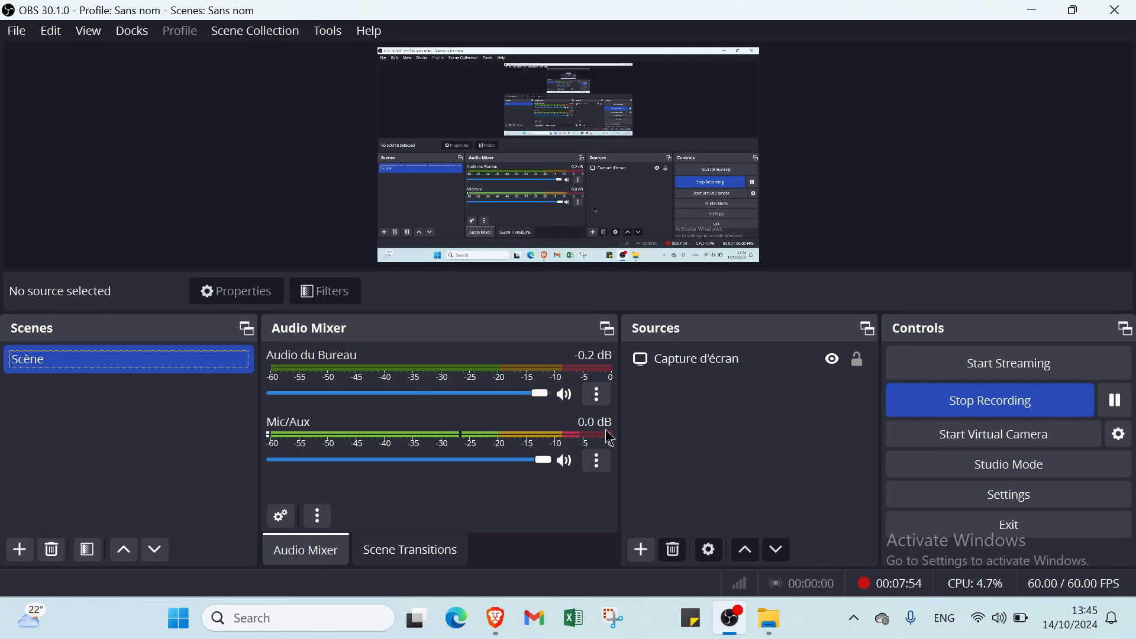
click(1049, 17)
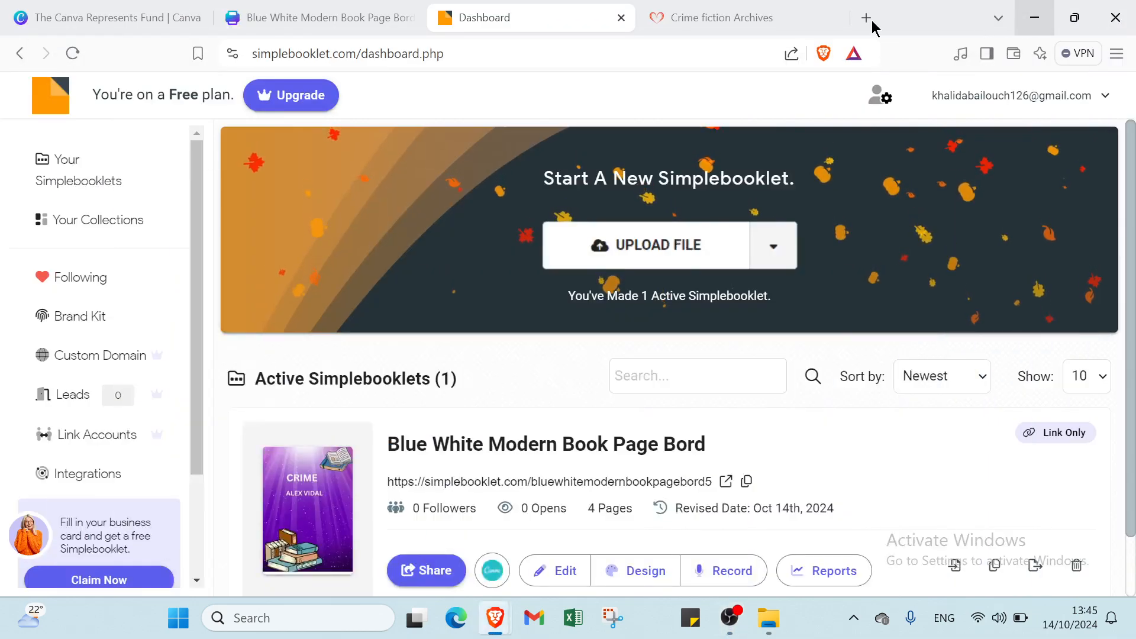
click(95, 16)
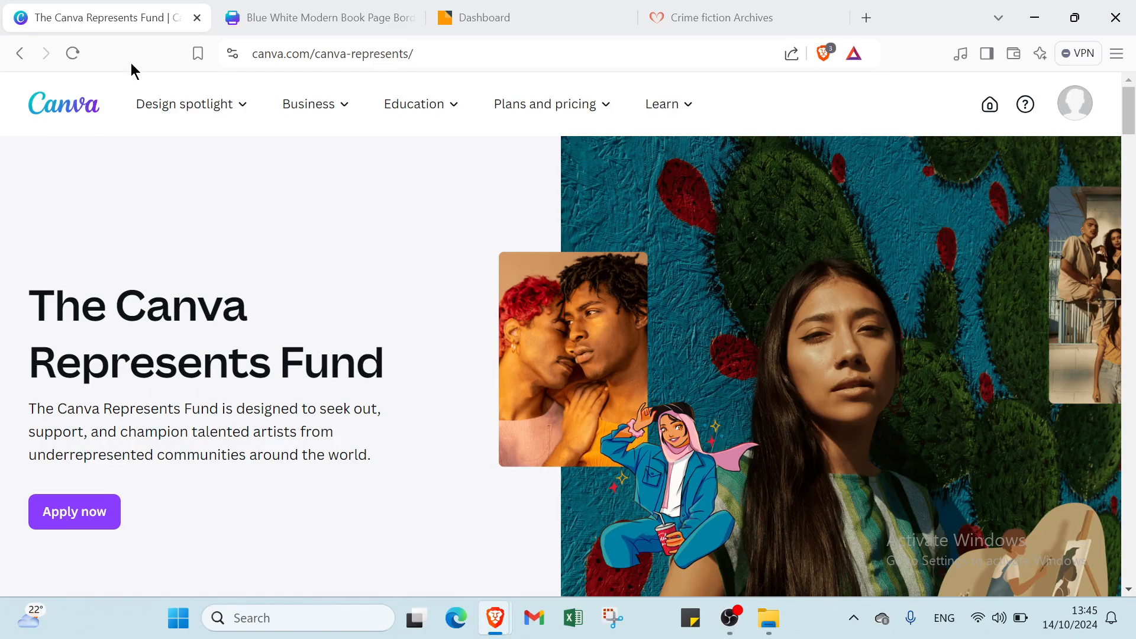
- Close Canva's design-saved message, go to the Canva home page, and return to the Simplebooklet dashboard
click(296, 13)
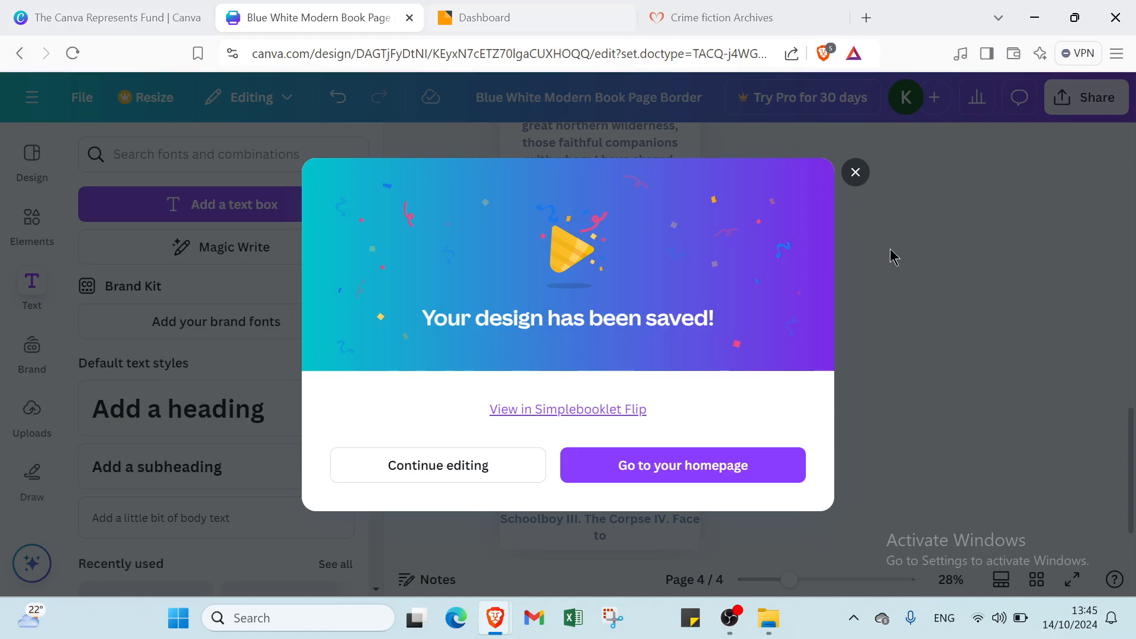
click(852, 177)
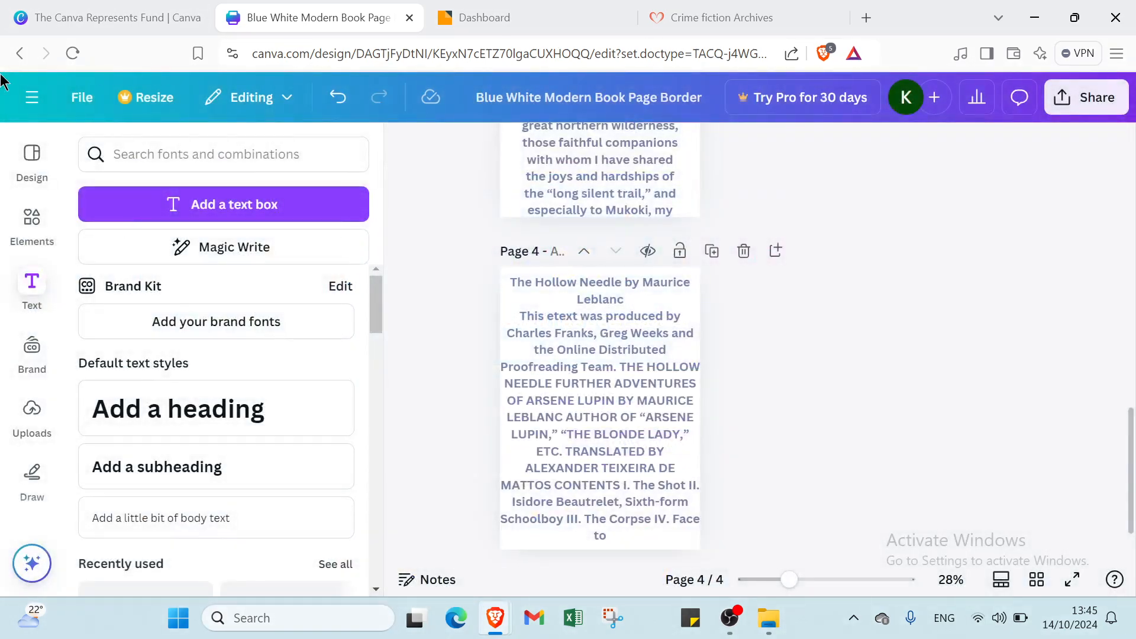
click(32, 97)
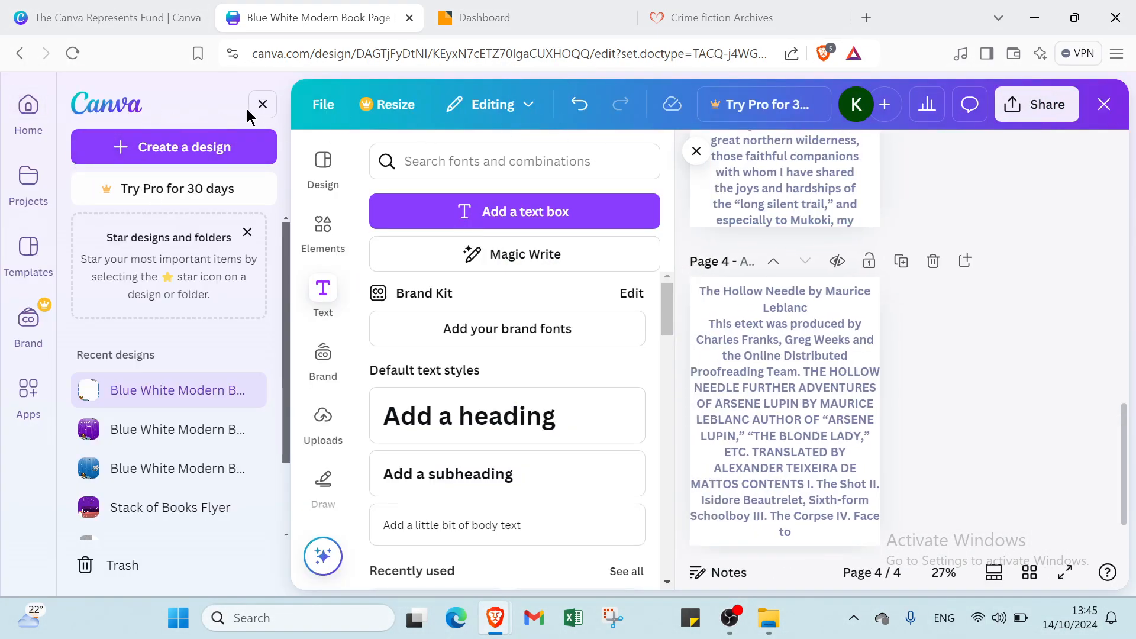
click(114, 14)
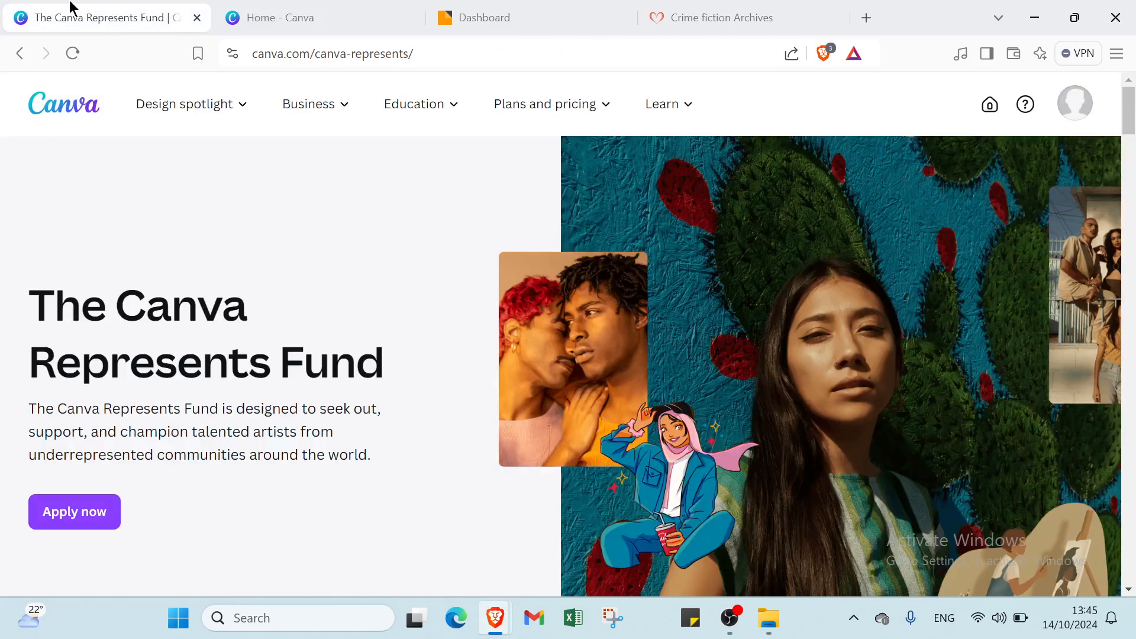
click(577, 17)
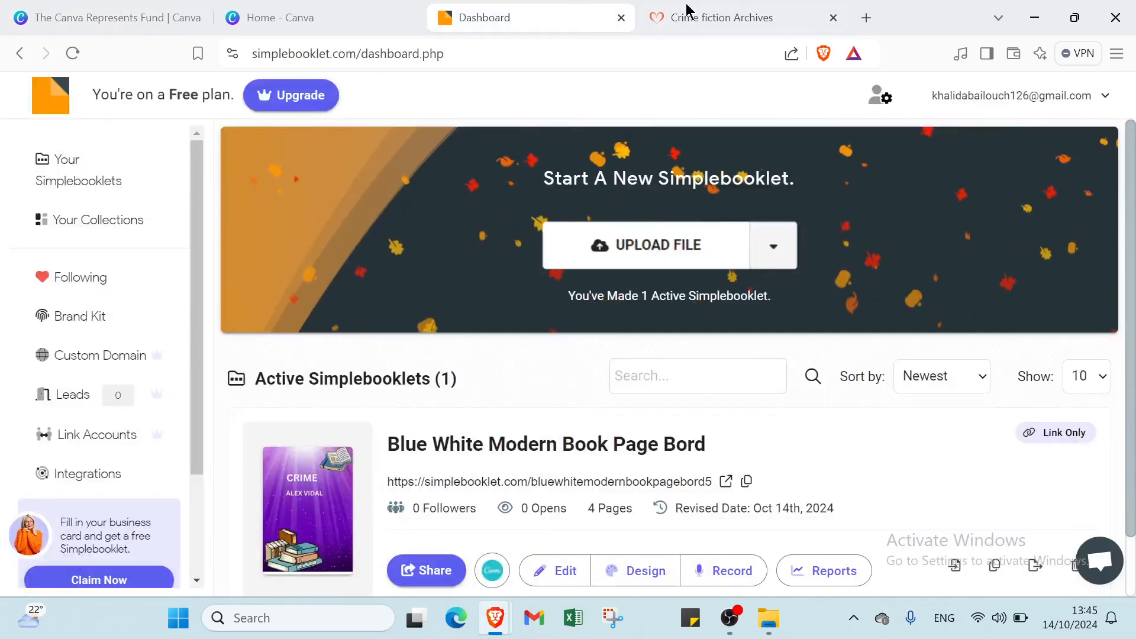